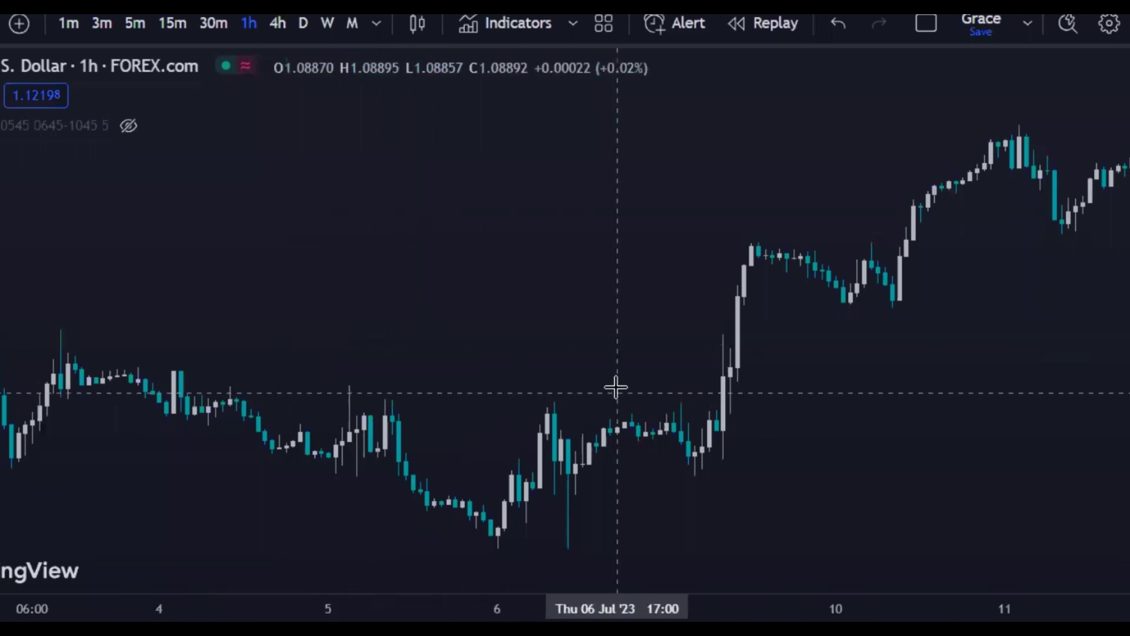
# Step: Examine the hourly price swings on the chart from mid-July back to about 9 June 2023
pyautogui.hscroll(3, 451, 348)
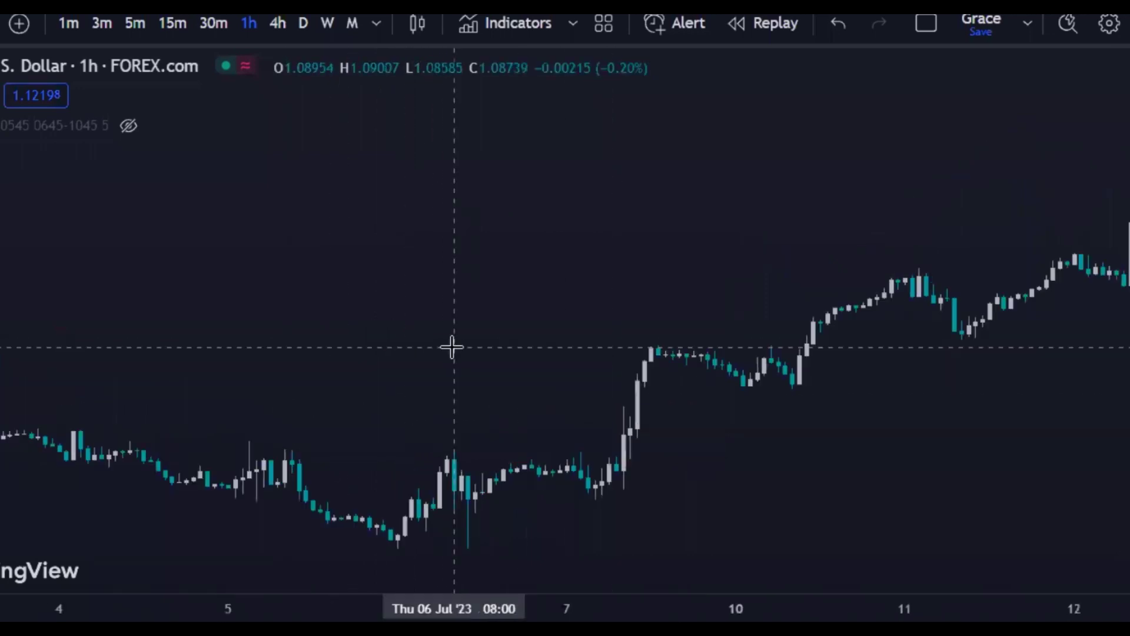
pyautogui.hscroll(20, 343, 312)
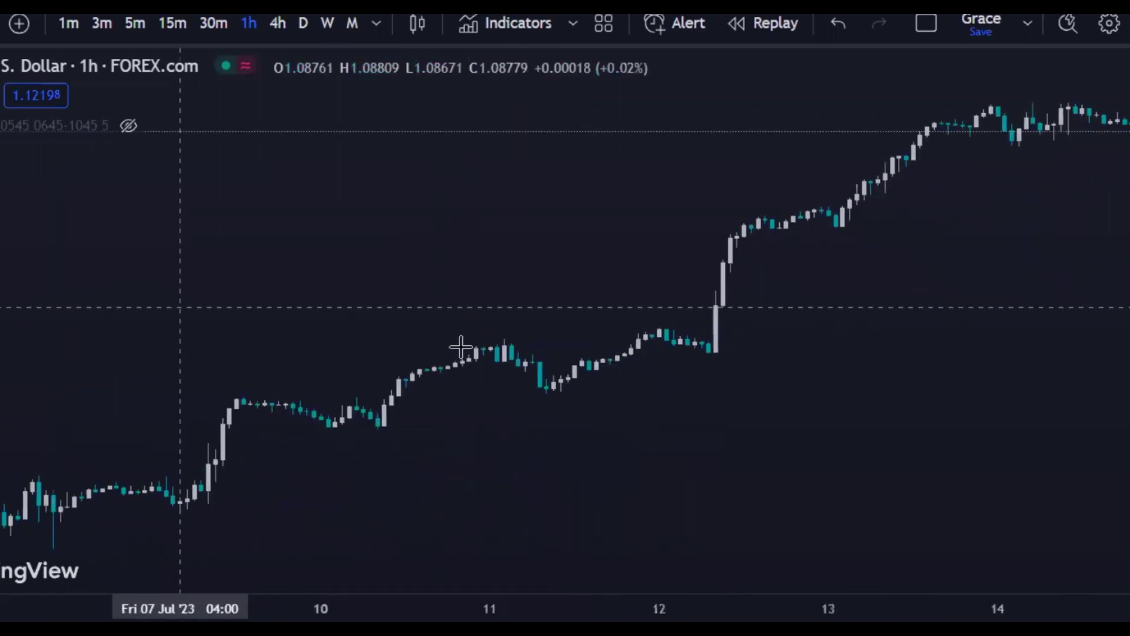
pyautogui.hscroll(-20, 391, 280)
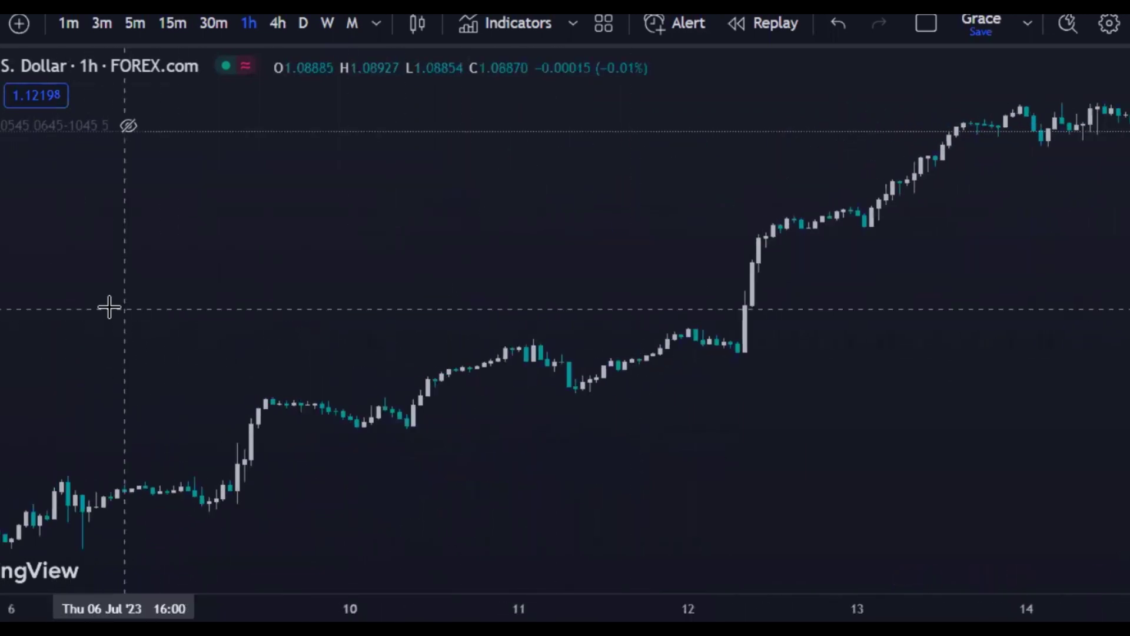
pyautogui.hscroll(-20, 531, 285)
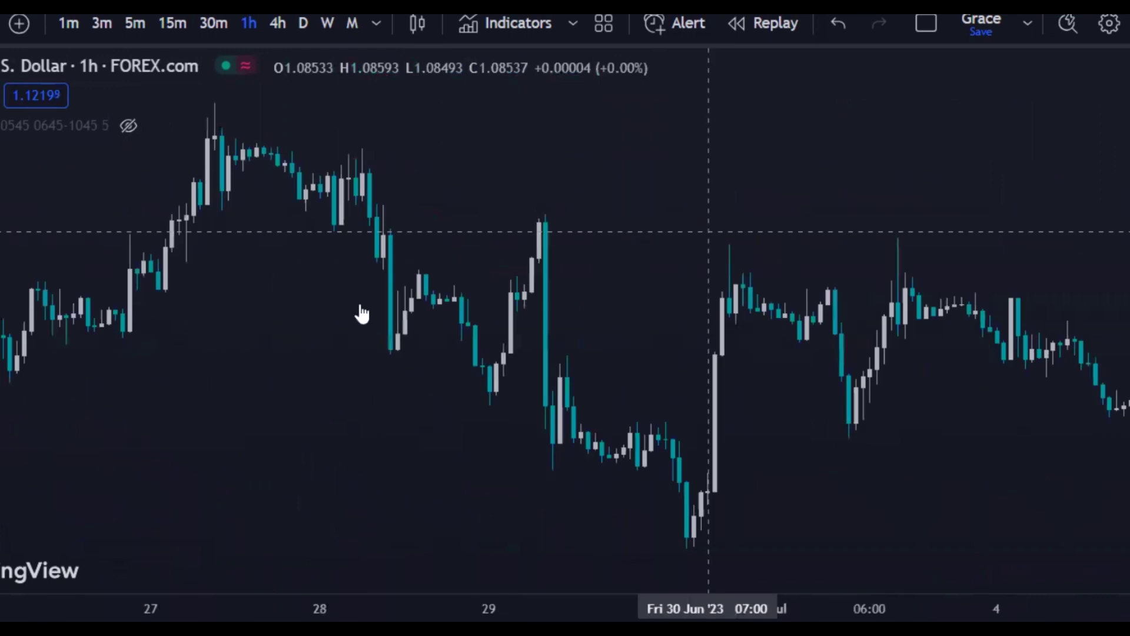
pyautogui.hscroll(-10, 349, 271)
pyautogui.hscroll(15, 679, 278)
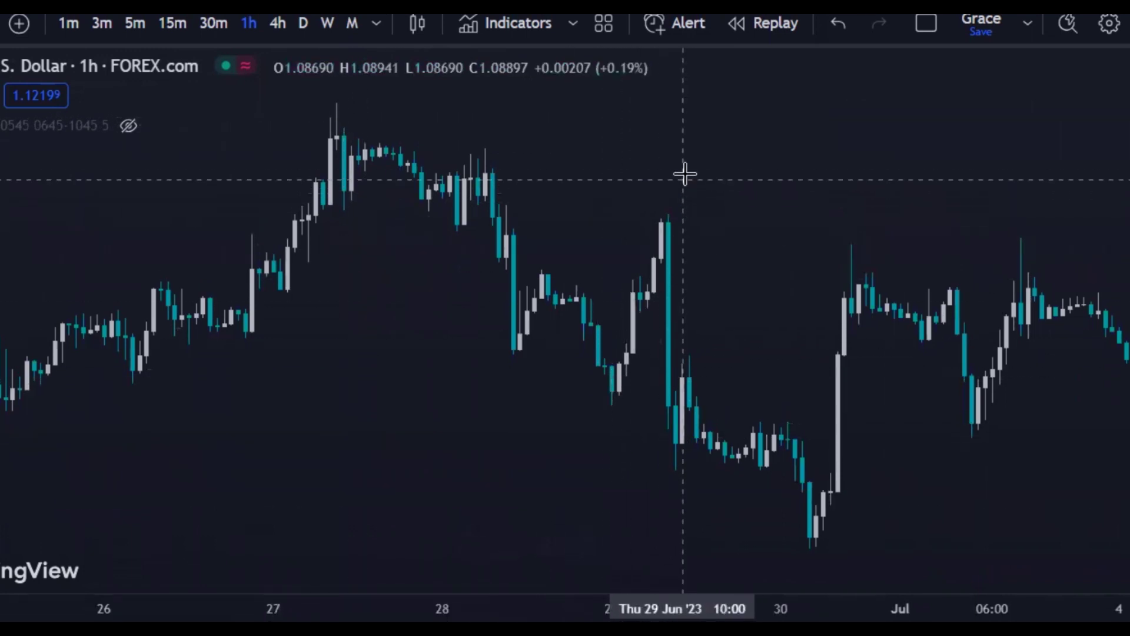
pyautogui.hscroll(3, 88, 336)
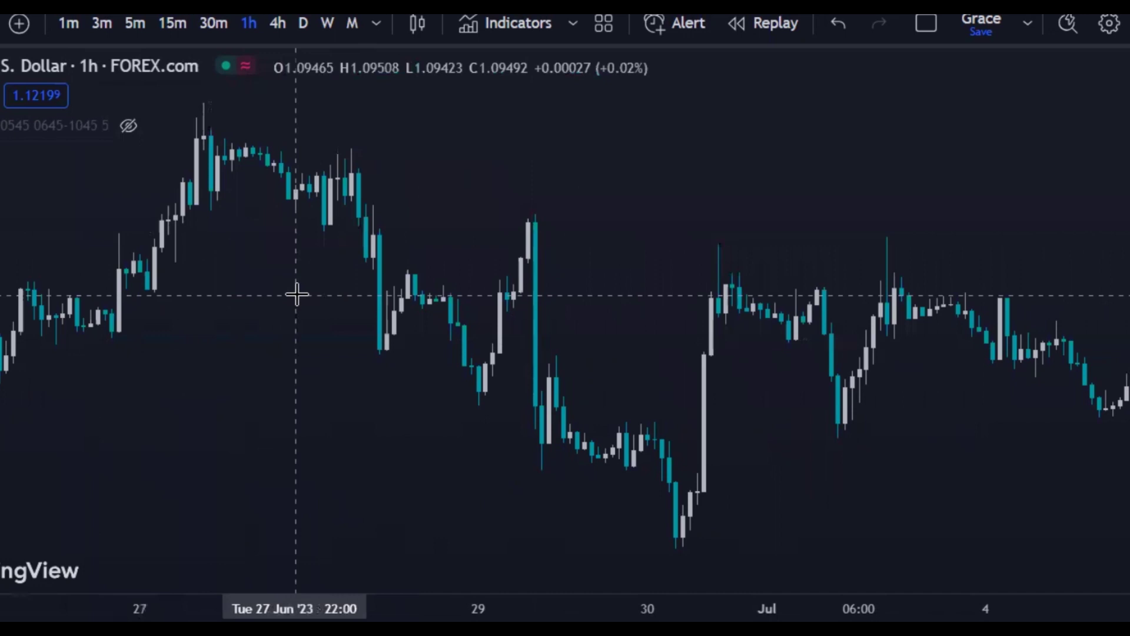
pyautogui.hscroll(3, 294, 297)
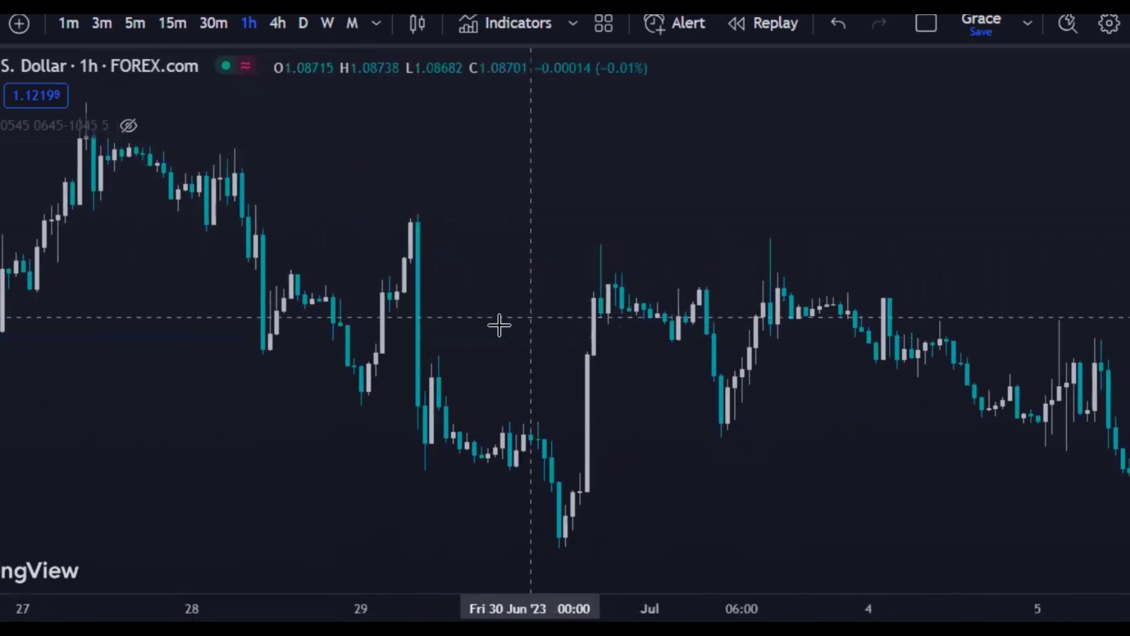
pyautogui.moveTo(499, 325); pyautogui.dragTo(341, 383)
pyautogui.moveTo(659, 449); pyautogui.dragTo(328, 409)
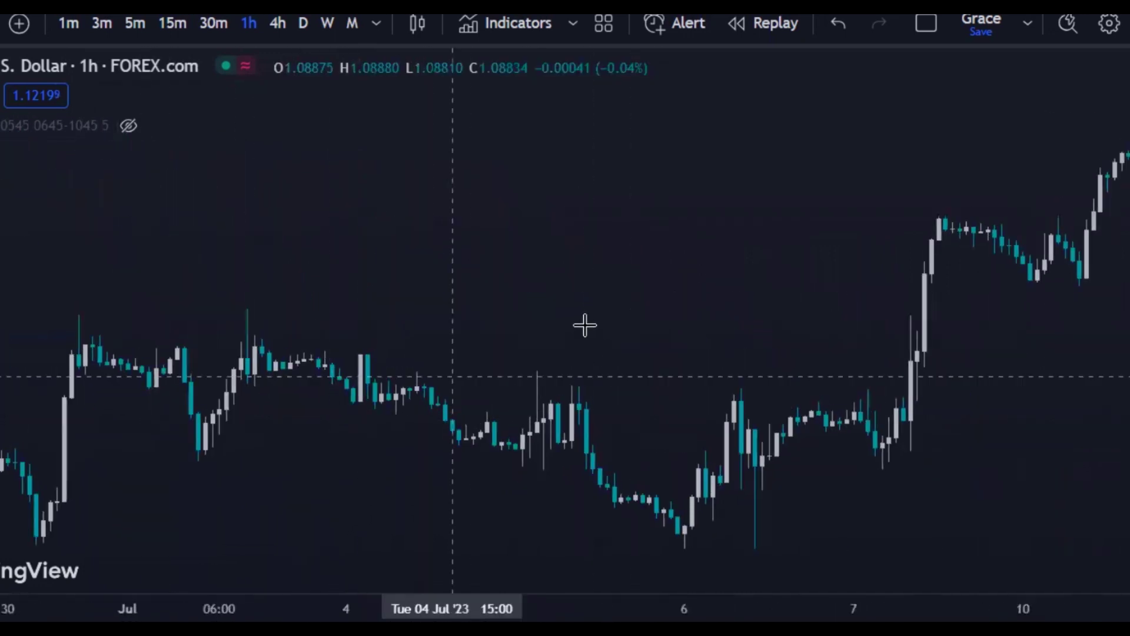
pyautogui.moveTo(634, 338); pyautogui.dragTo(303, 382)
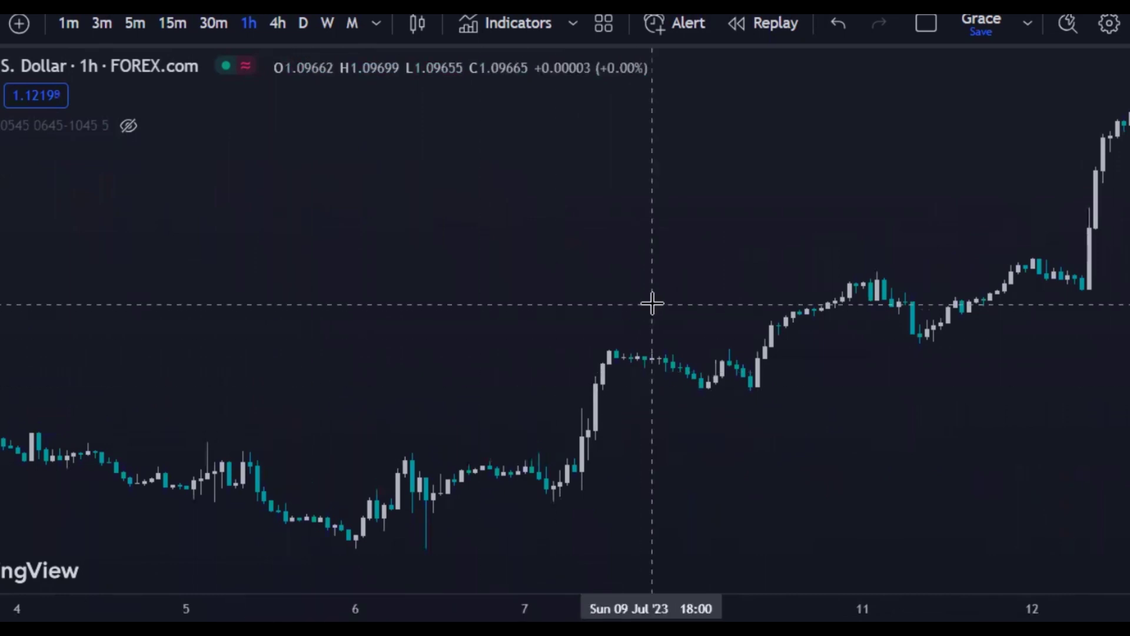
pyautogui.moveTo(653, 303); pyautogui.dragTo(197, 353)
pyautogui.moveTo(462, 329); pyautogui.dragTo(588, 276)
pyautogui.moveTo(152, 276); pyautogui.dragTo(620, 271)
pyautogui.moveTo(240, 312); pyautogui.dragTo(706, 306)
pyautogui.moveTo(440, 366); pyautogui.dragTo(894, 366)
pyautogui.moveTo(151, 391); pyautogui.dragTo(298, 368)
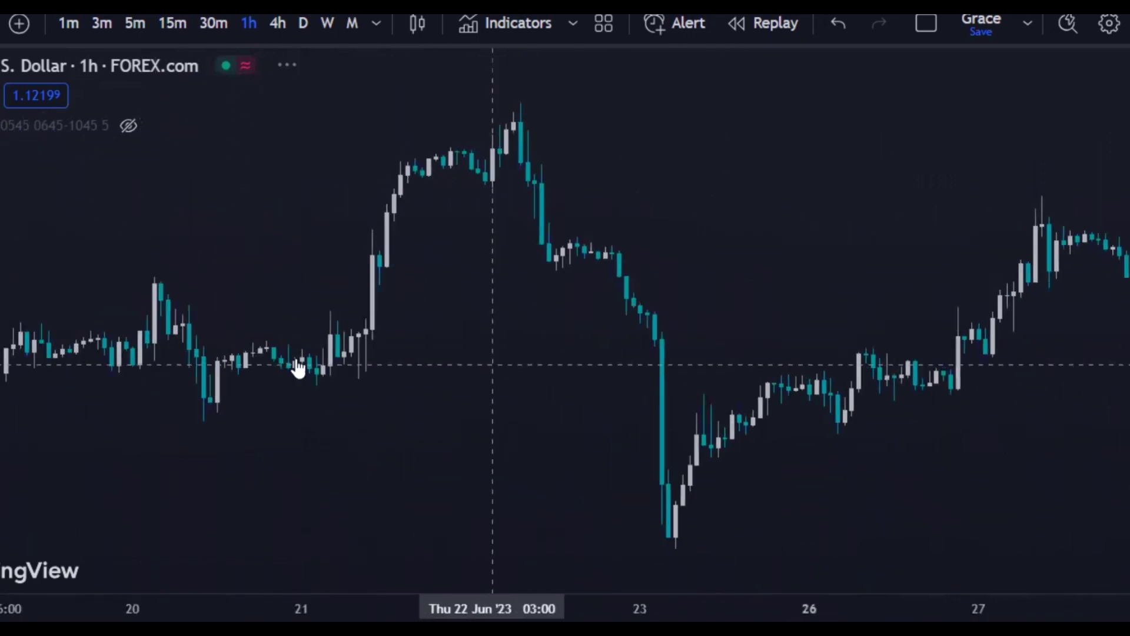
pyautogui.moveTo(101, 434); pyautogui.dragTo(620, 437)
pyautogui.moveTo(638, 399); pyautogui.dragTo(391, 411)
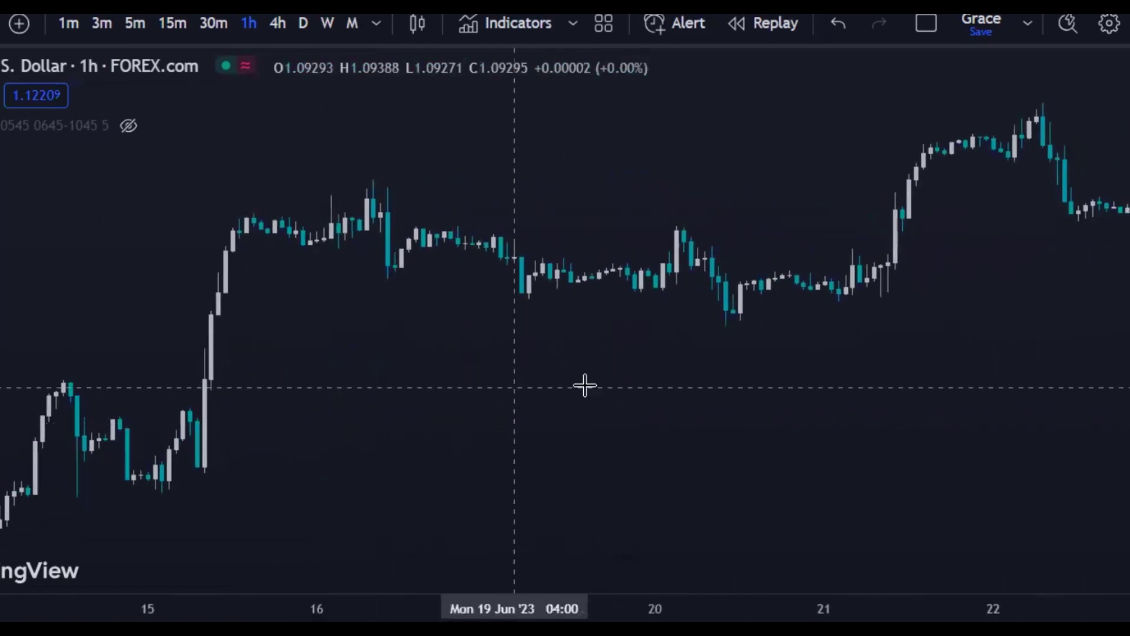
pyautogui.moveTo(465, 376); pyautogui.dragTo(668, 356)
pyautogui.moveTo(268, 353); pyautogui.dragTo(512, 331)
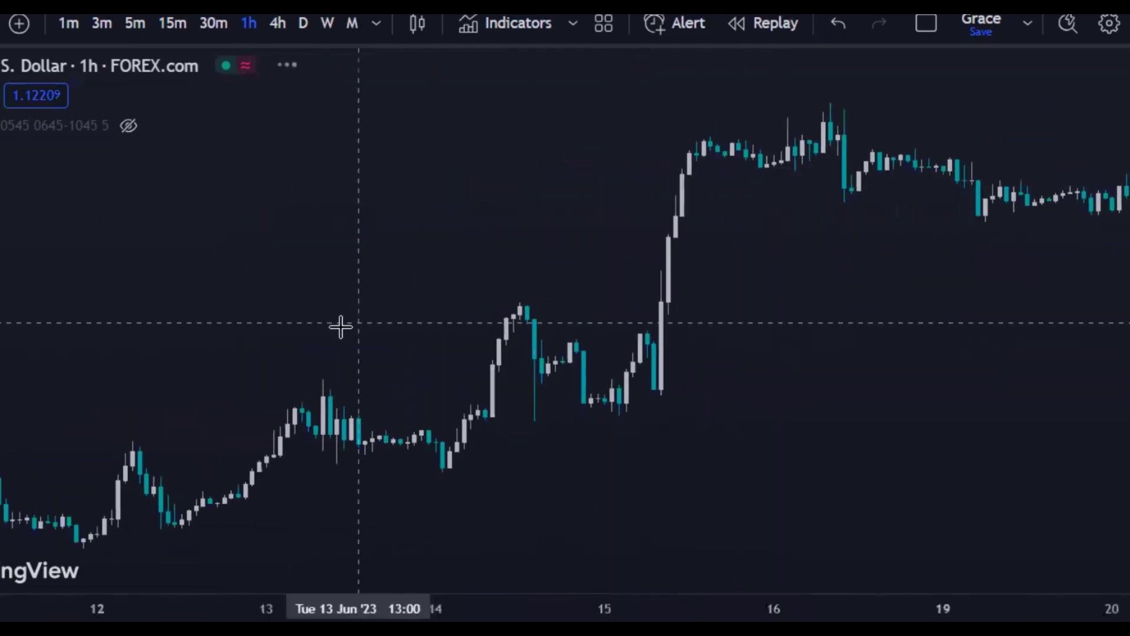
pyautogui.moveTo(166, 431); pyautogui.dragTo(306, 408)
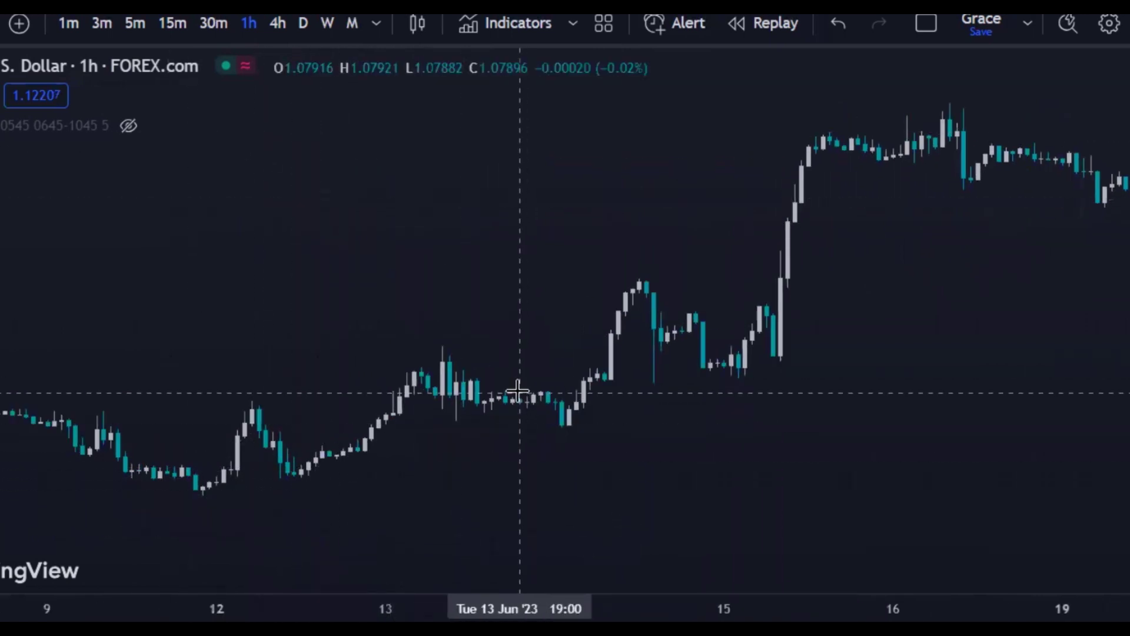
# Step: Show the hidden session indicator so its coloured zones highlight the daily kill zones on the hourly chart
pyautogui.click(132, 126)
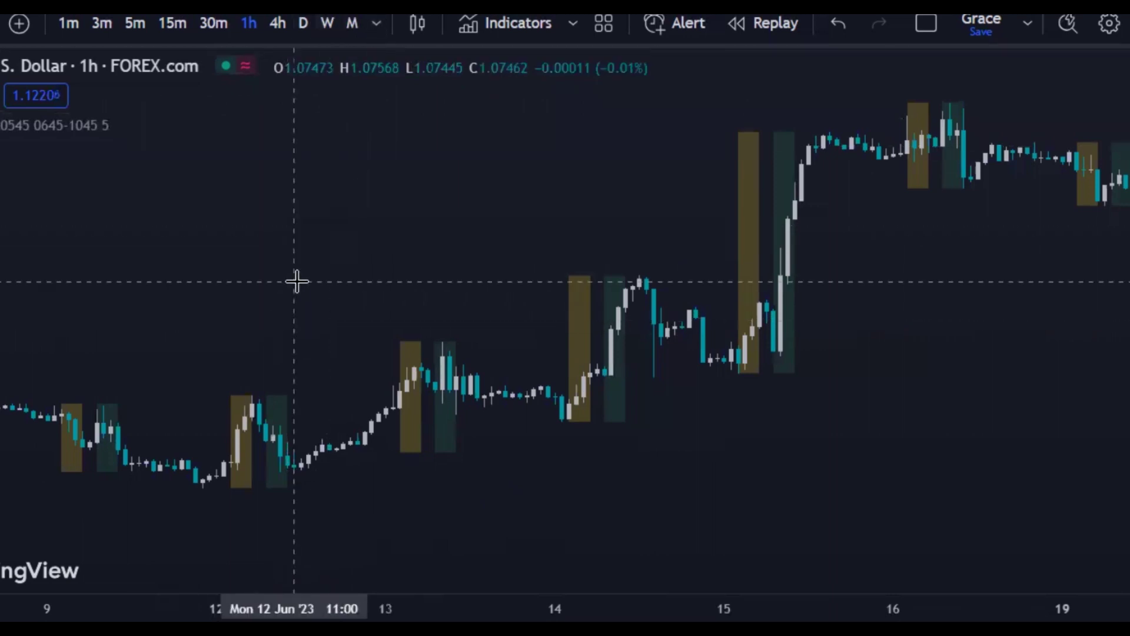
pyautogui.hotkey('alt', 'r')
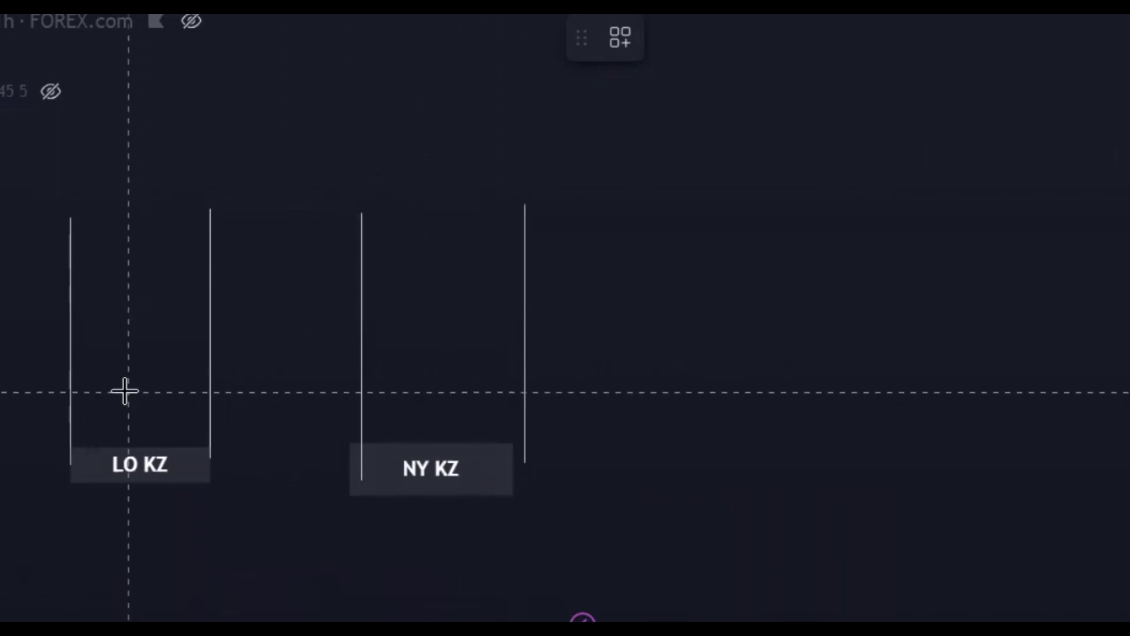
# Step: Draw a short vertical line inside the LO KZ and another inside the NY KZ
pyautogui.click(129, 272)
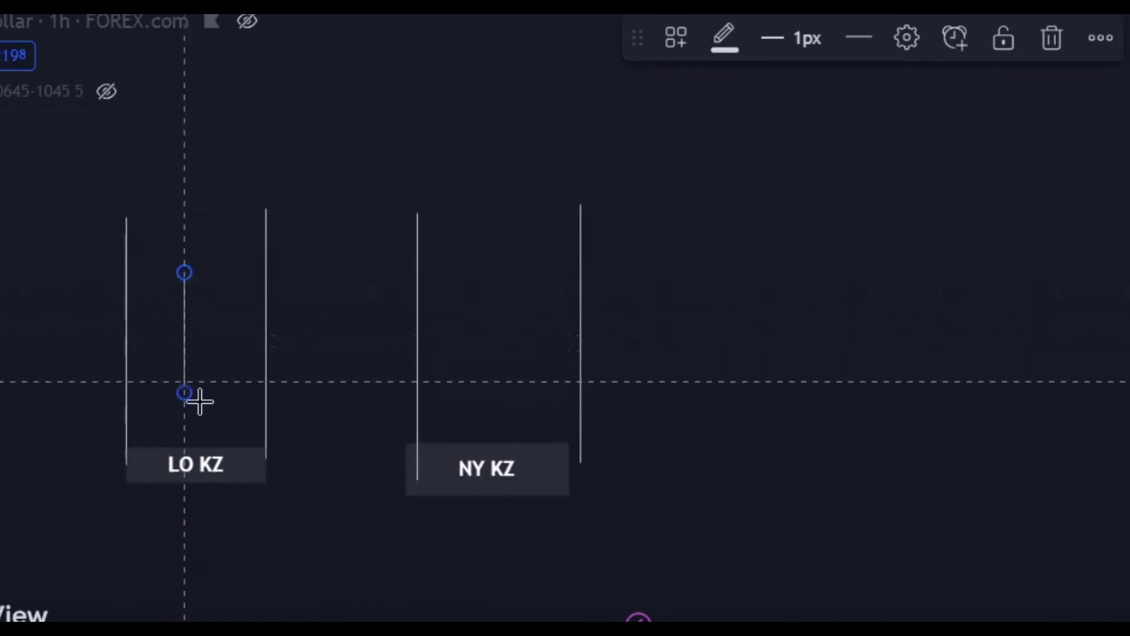
pyautogui.hscroll(1, 200, 398)
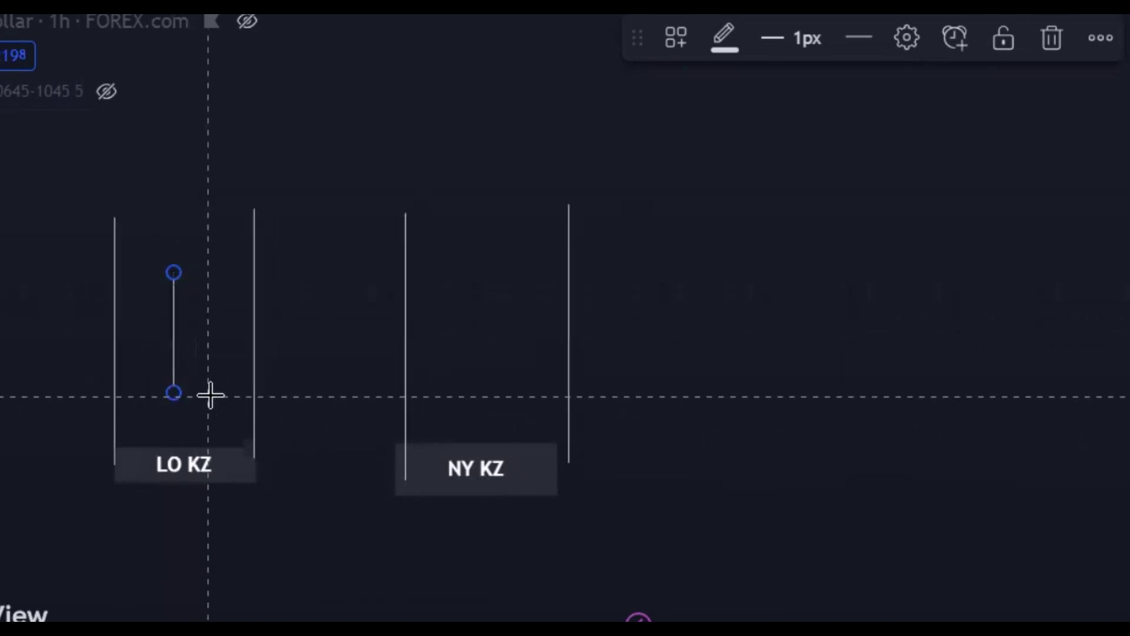
pyautogui.click(211, 395)
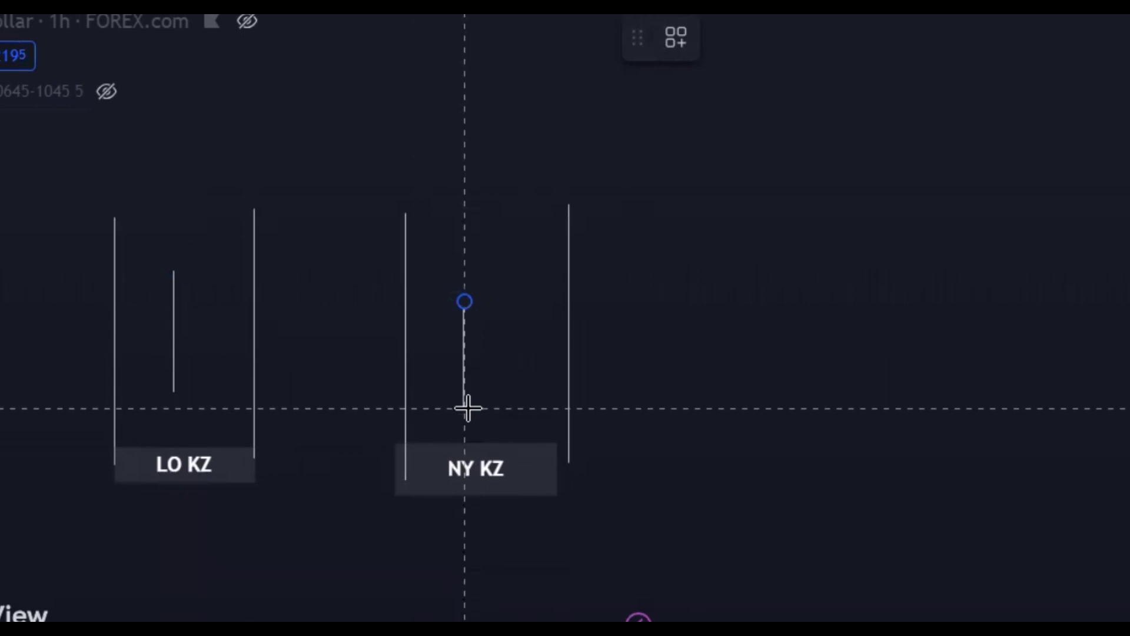
pyautogui.click(465, 407)
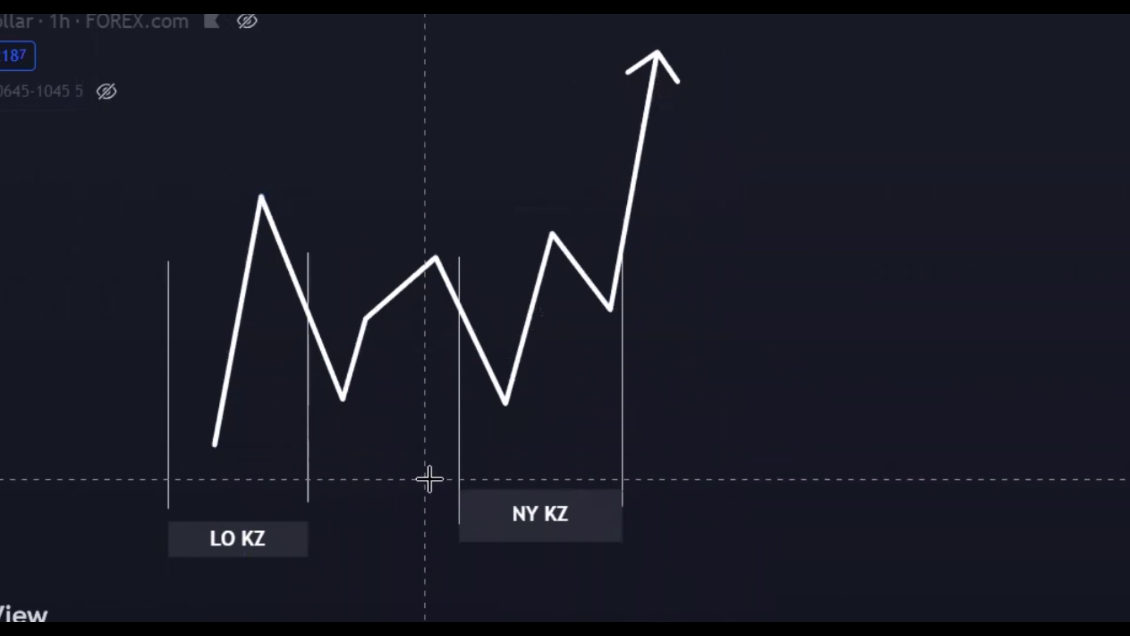
# Step: Draw two long, thin rectangles extending forward in time from the two swing lows of the price path in the NY KZ
pyautogui.click(352, 369)
pyautogui.click(504, 402)
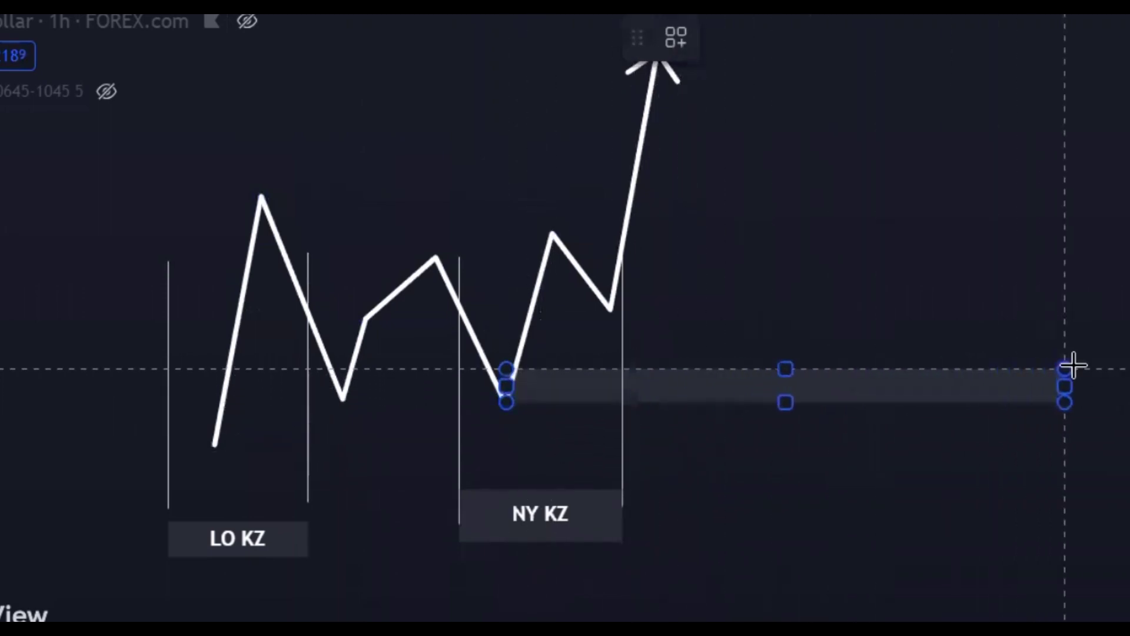
pyautogui.click(1092, 364)
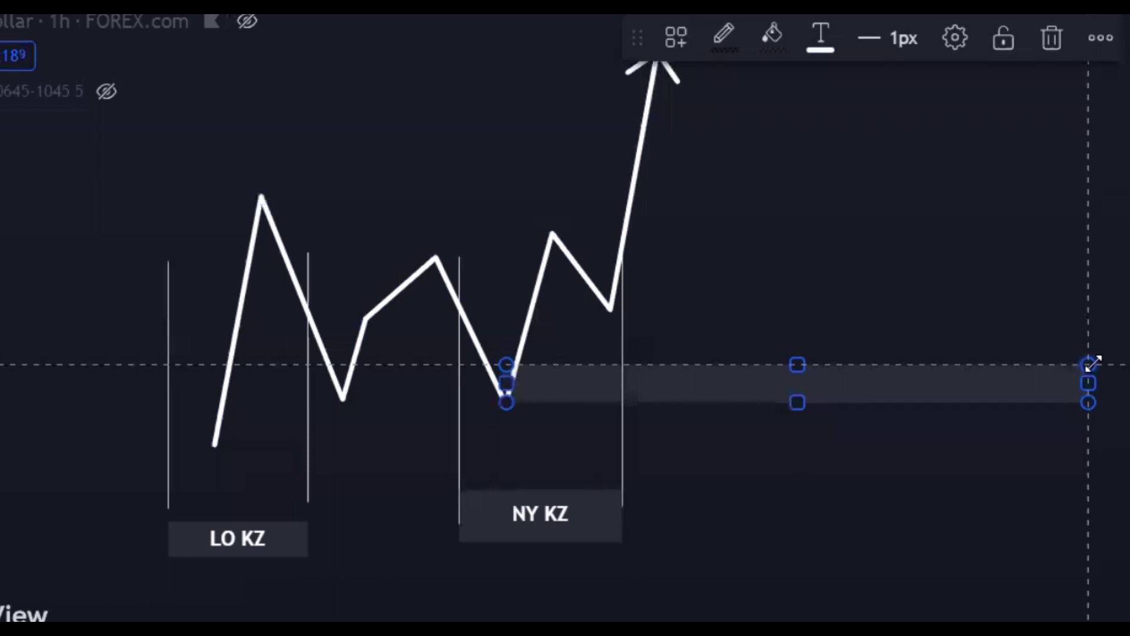
pyautogui.hotkey('alt', 'shift', 'r')
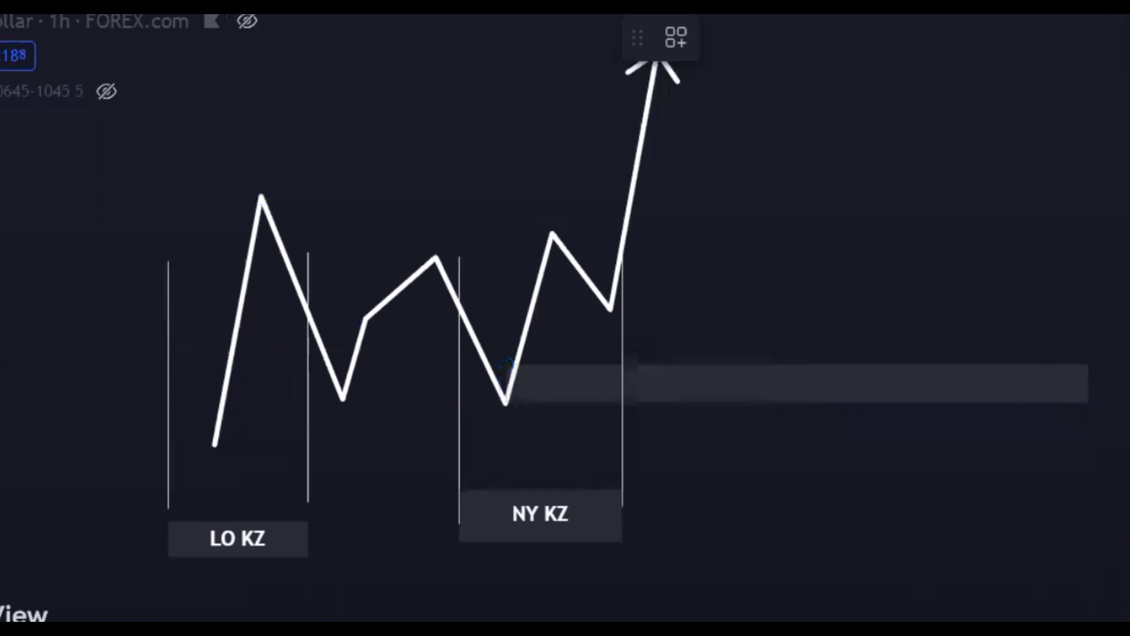
pyautogui.click(598, 305)
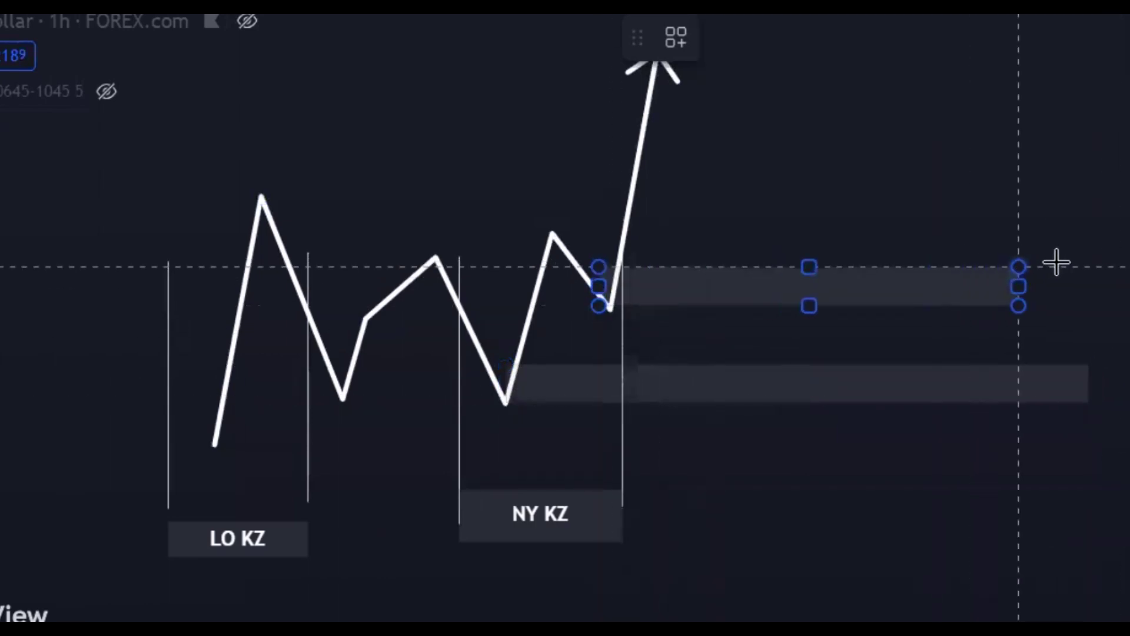
pyautogui.click(1088, 259)
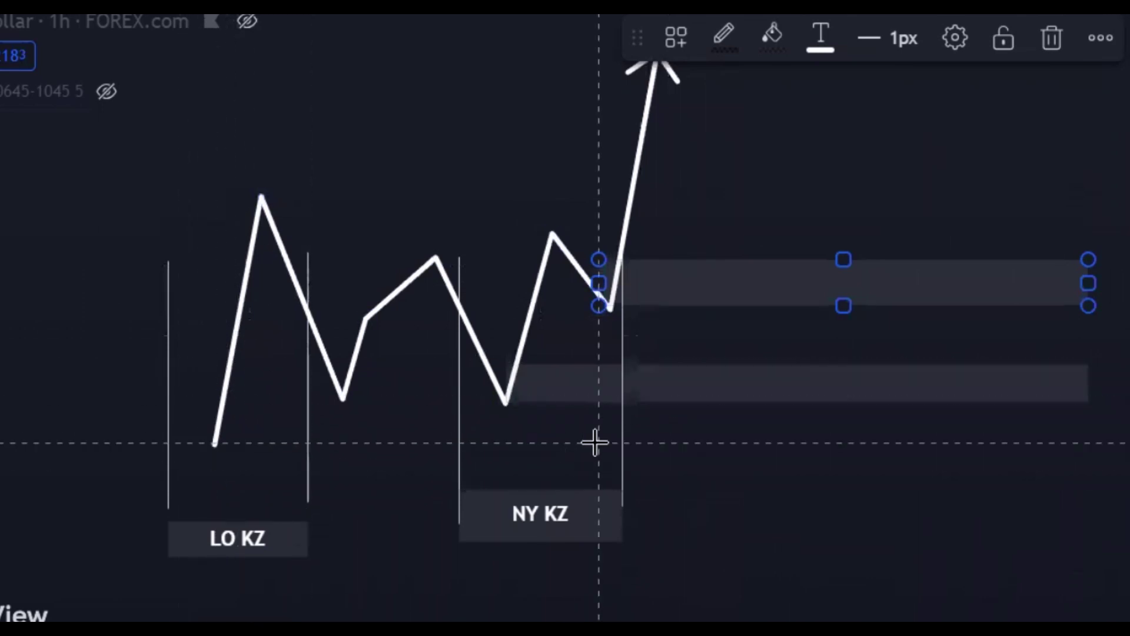
# Step: Draw a downward-sloping arrow from the peak of the upward price path, ending above the two shaded rectangles
pyautogui.moveTo(753, 388); pyautogui.dragTo(689, 406)
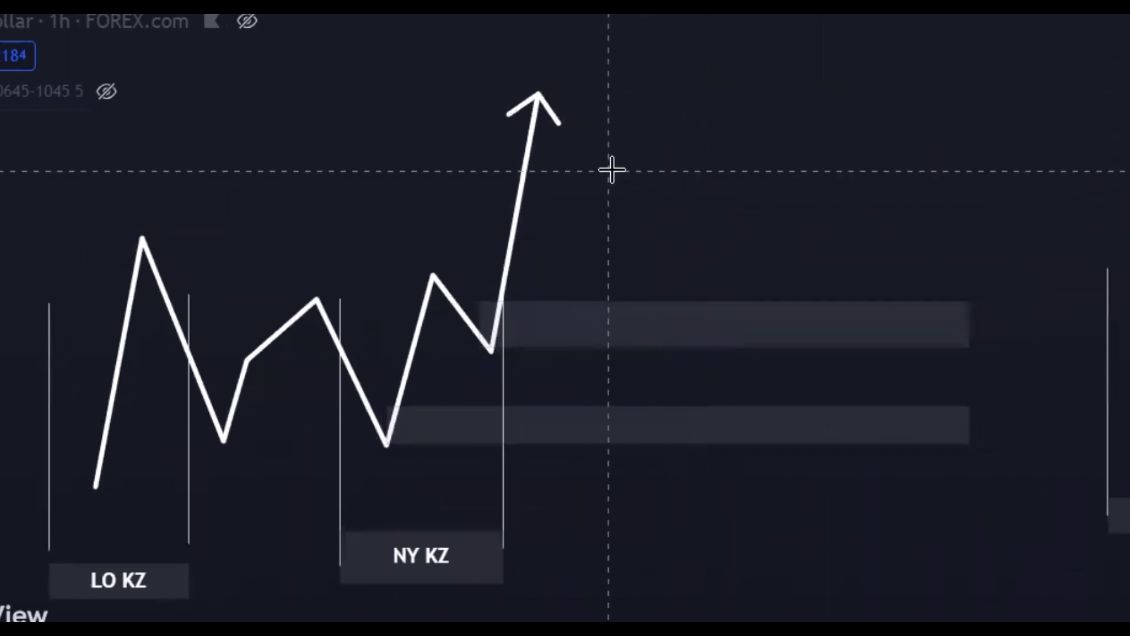
pyautogui.moveTo(472, 328)
pyautogui.click(551, 105)
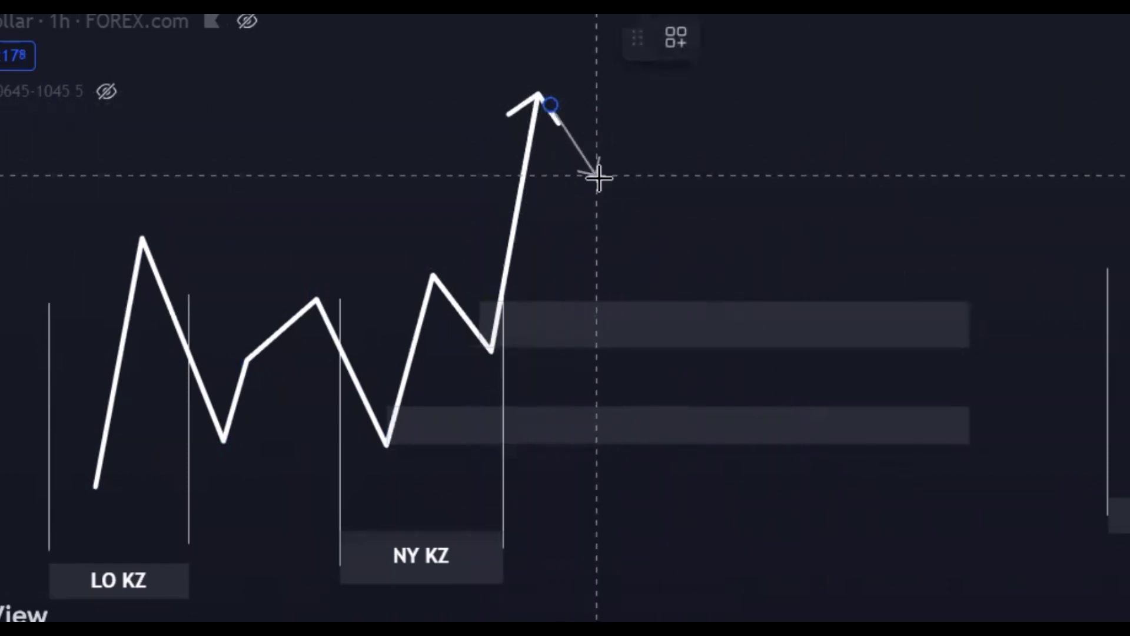
pyautogui.click(666, 235)
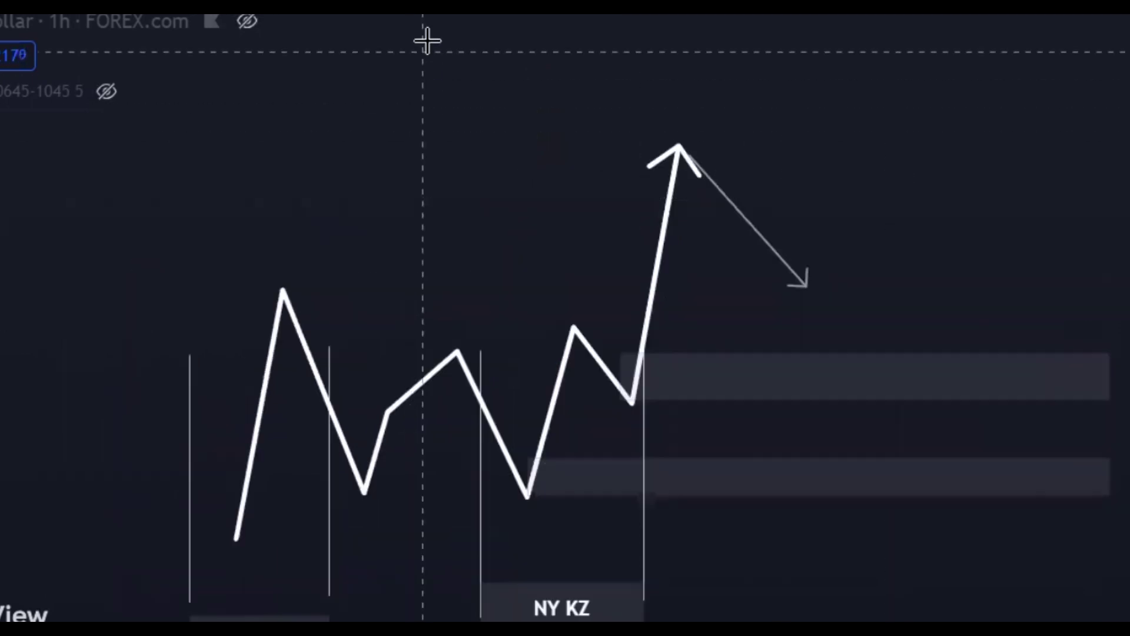
# Step: Examine the sketched price path through the LO KZ and NY KZ, its shaded boxes and the following day's LO KZ
pyautogui.moveTo(434, 132); pyautogui.dragTo(452, 83)
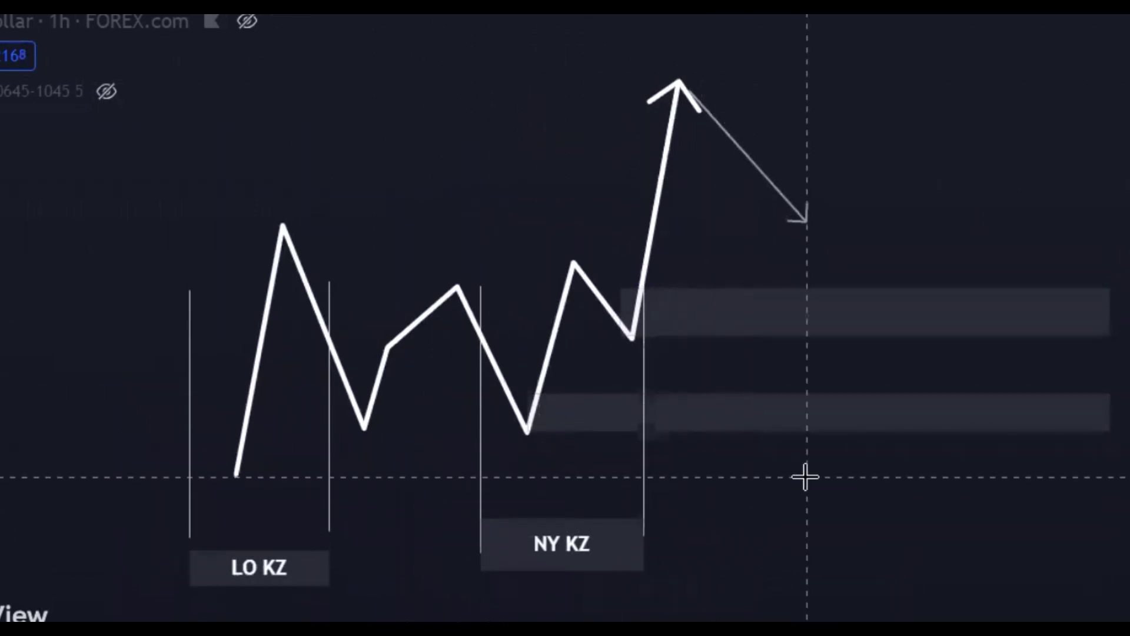
pyautogui.moveTo(833, 500); pyautogui.dragTo(946, 507)
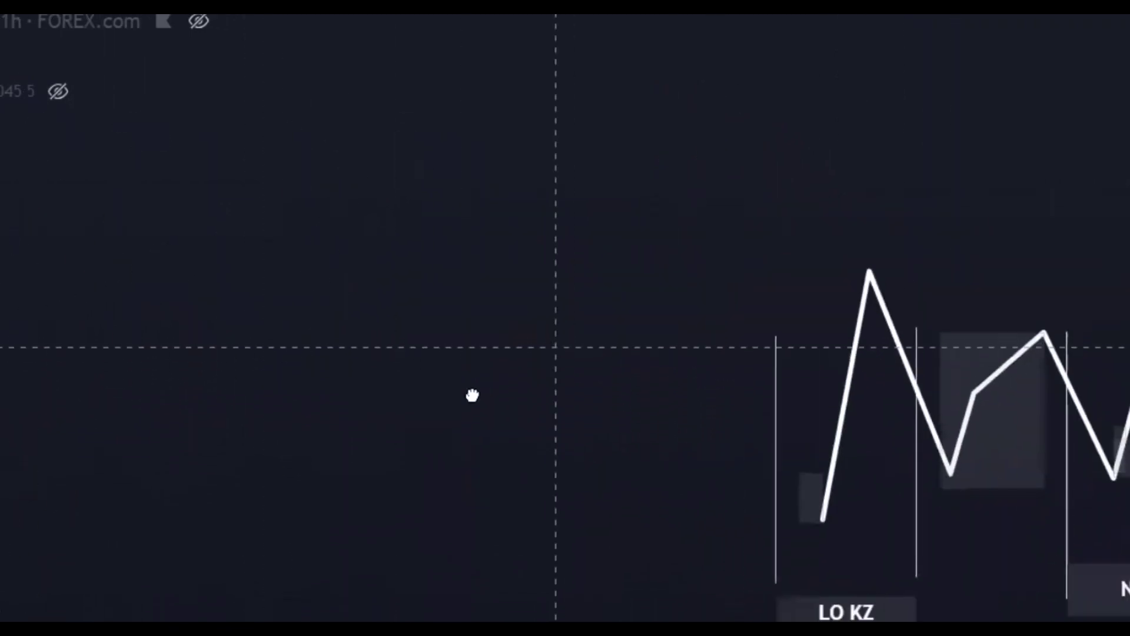
pyautogui.moveTo(555, 346)
pyautogui.mouseDown()
pyautogui.moveTo(318, 501)
pyautogui.moveTo(310, 414)
pyautogui.moveTo(270, 338)
pyautogui.mouseUp()
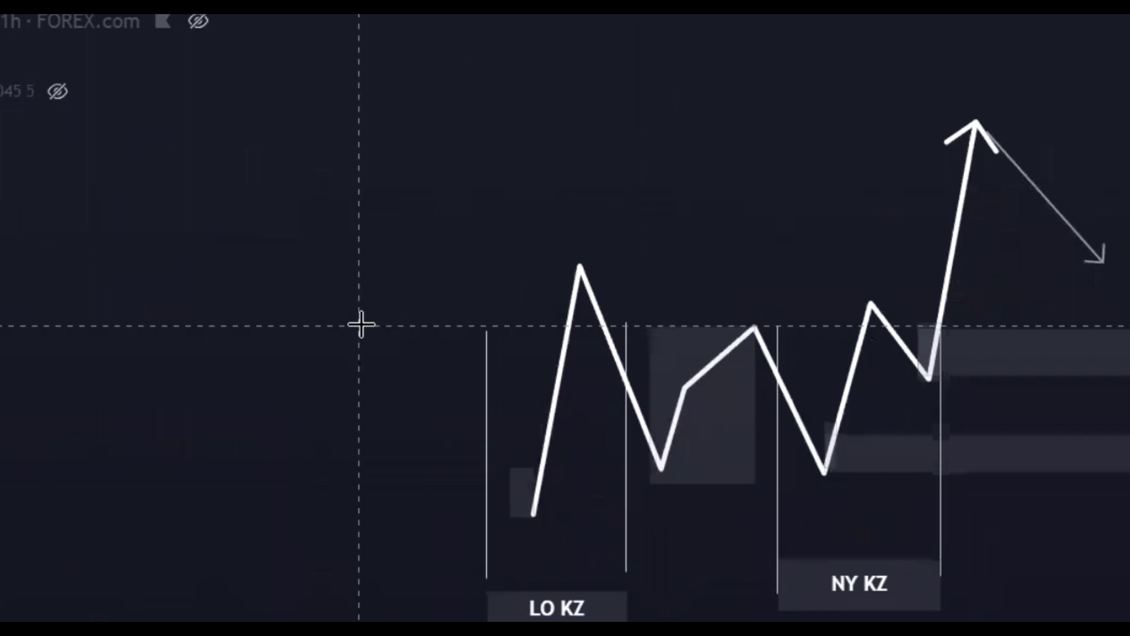
pyautogui.moveTo(267, 412); pyautogui.dragTo(12, 265)
pyautogui.moveTo(983, 513); pyautogui.dragTo(533, 583)
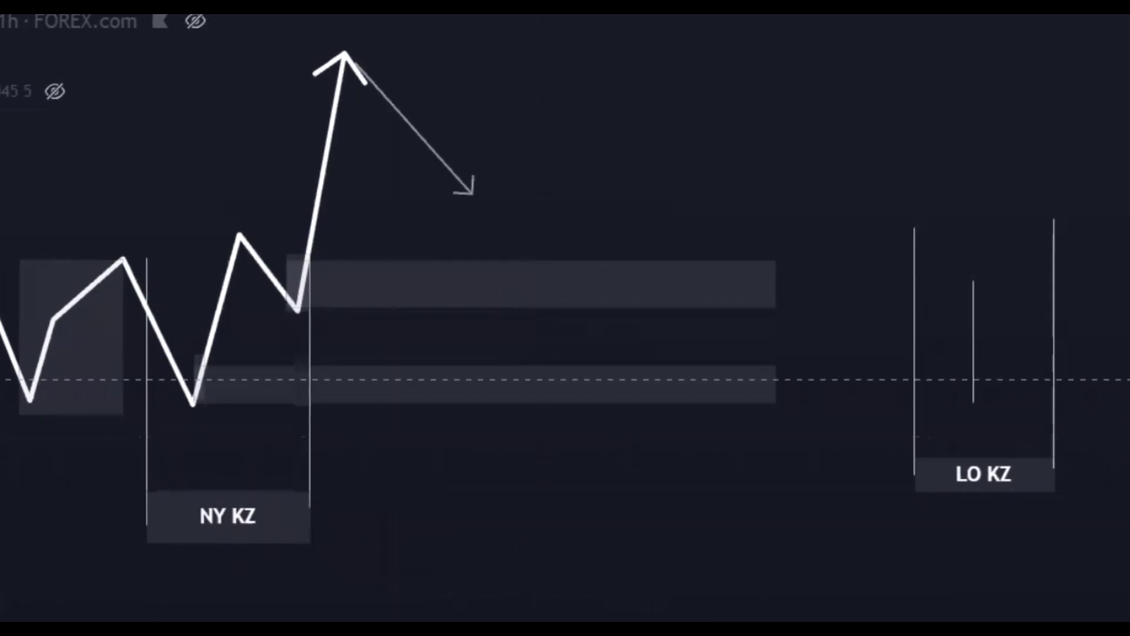
pyautogui.click(292, 303)
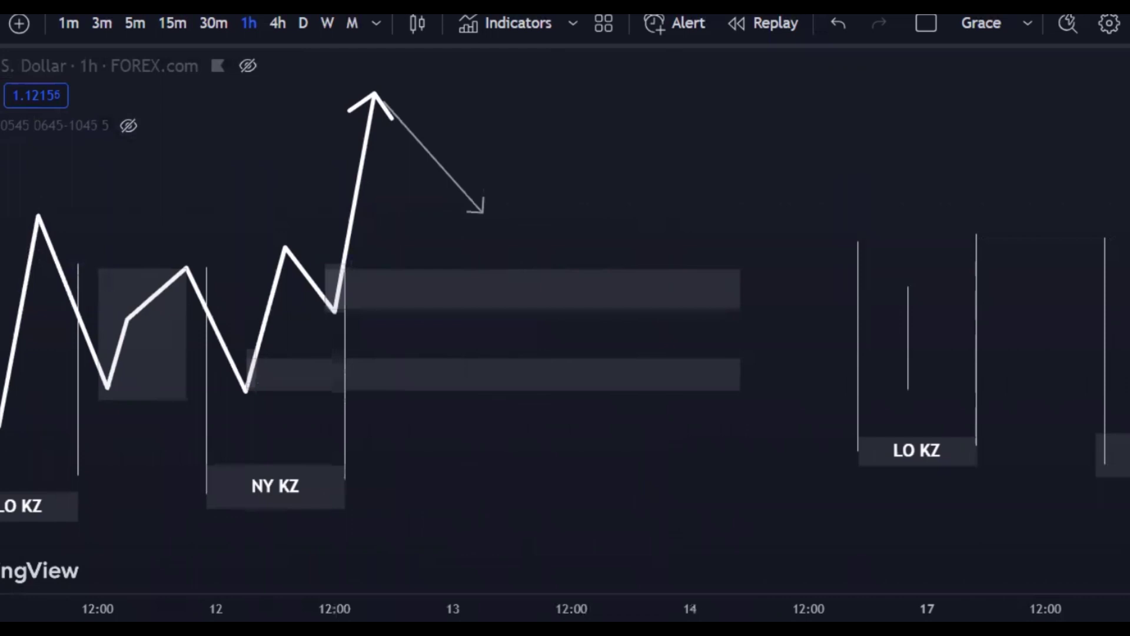
# Step: Show the hidden price candles and the session indicator again for the 13 to 18 July period
pyautogui.click(248, 66)
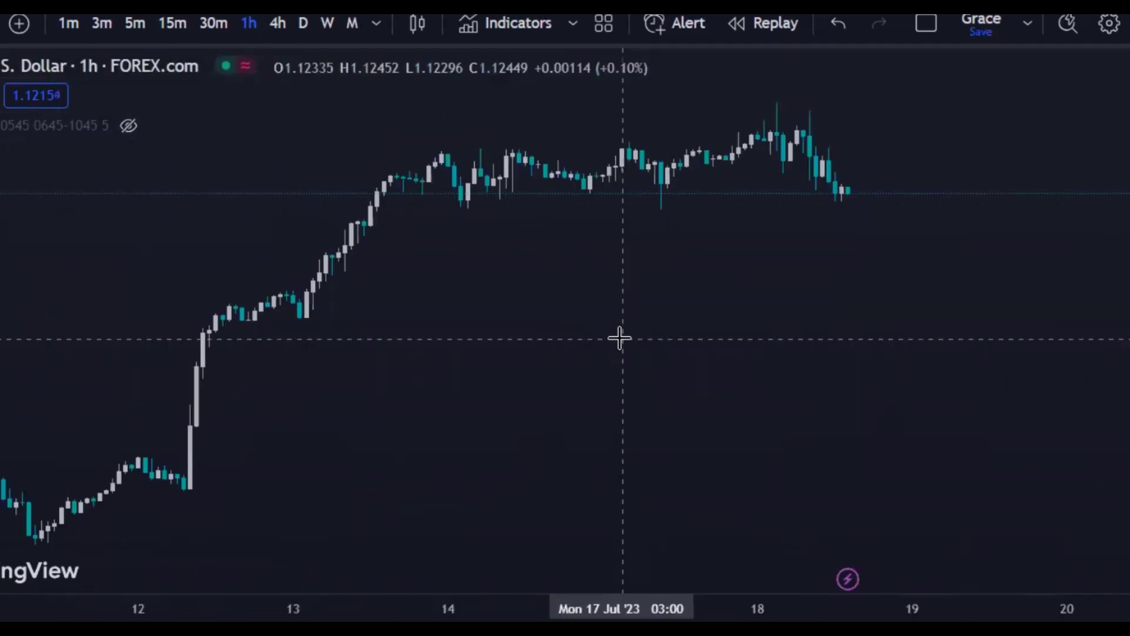
pyautogui.click(129, 126)
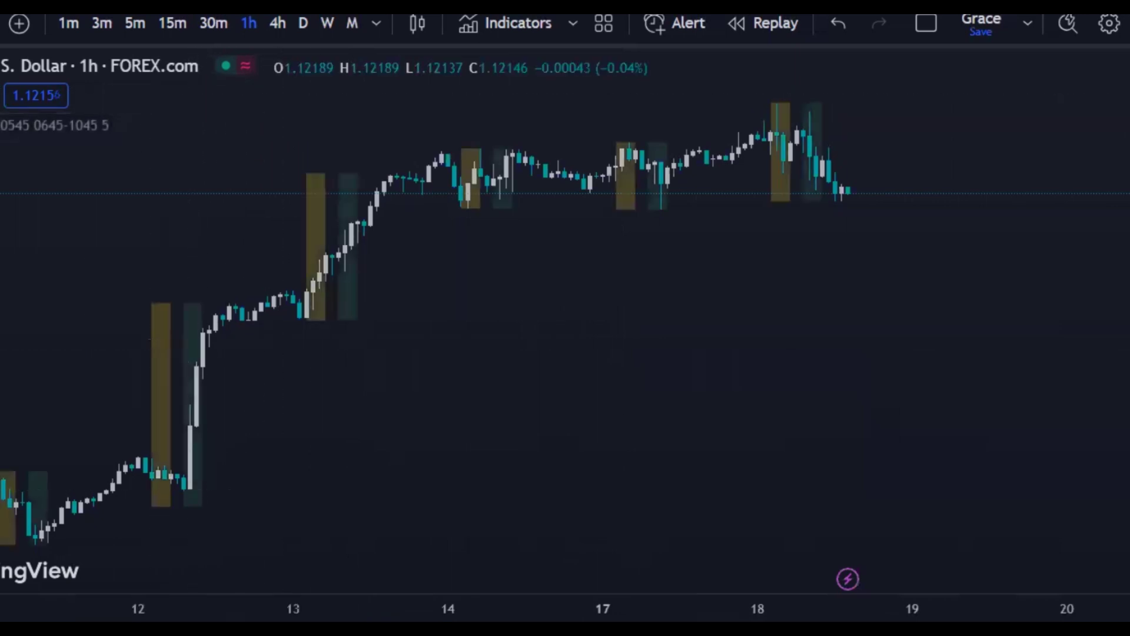
pyautogui.moveTo(592, 600); pyautogui.dragTo(412, 601)
pyautogui.moveTo(497, 388); pyautogui.dragTo(923, 348)
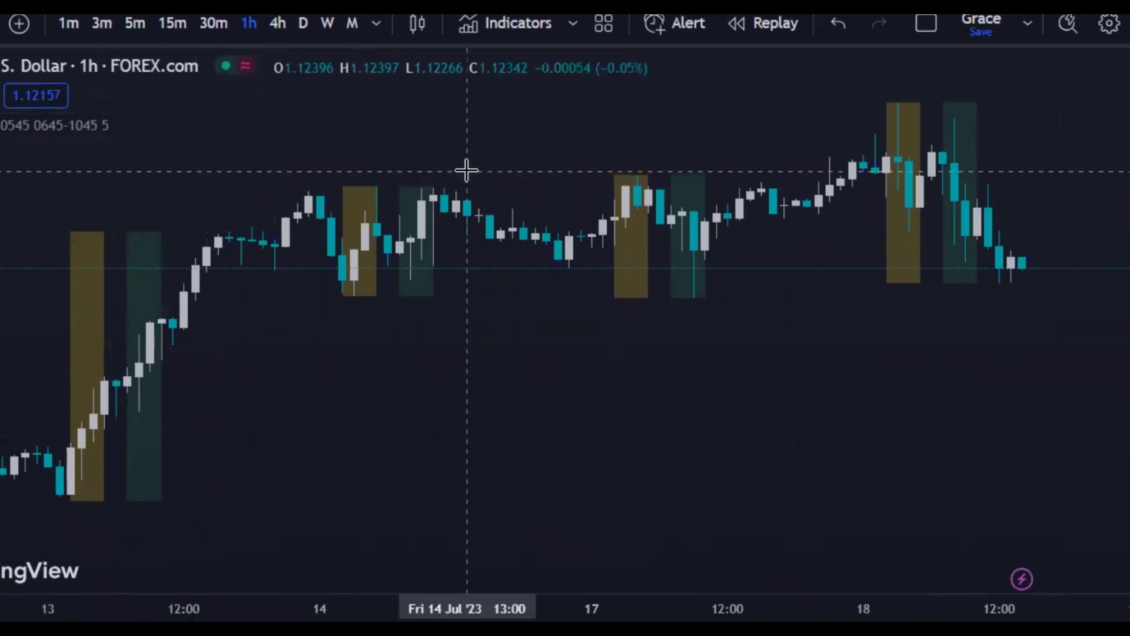
# Step: Check the favourite indicators for the ICT kill zone scripts and examine the hourly sessions back to 10 July
pyautogui.click(511, 18)
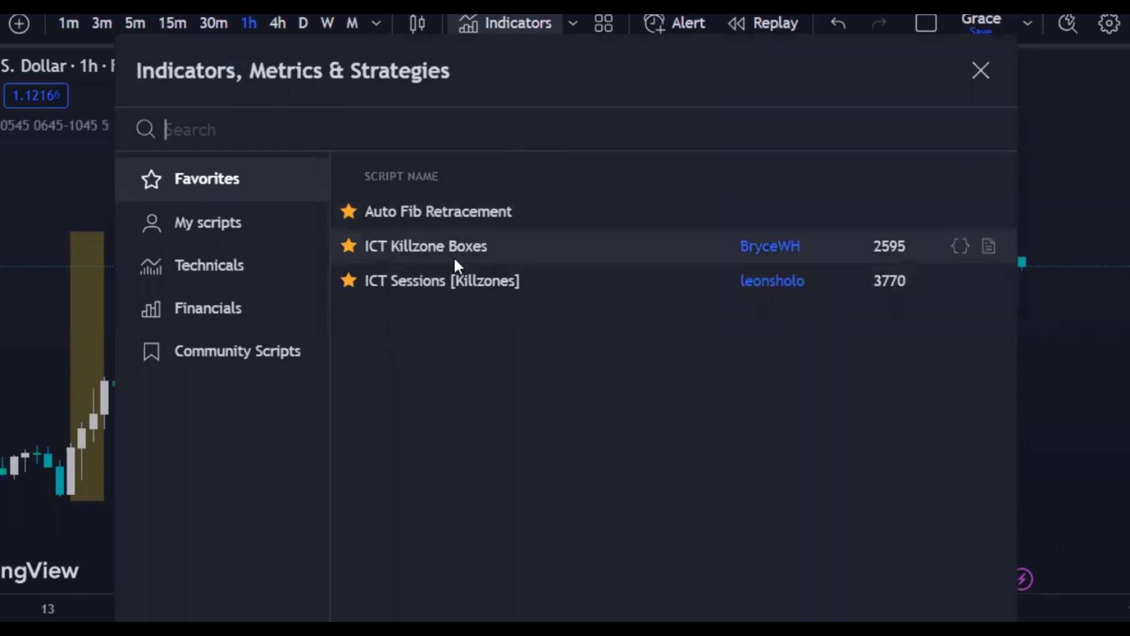
pyautogui.click(992, 70)
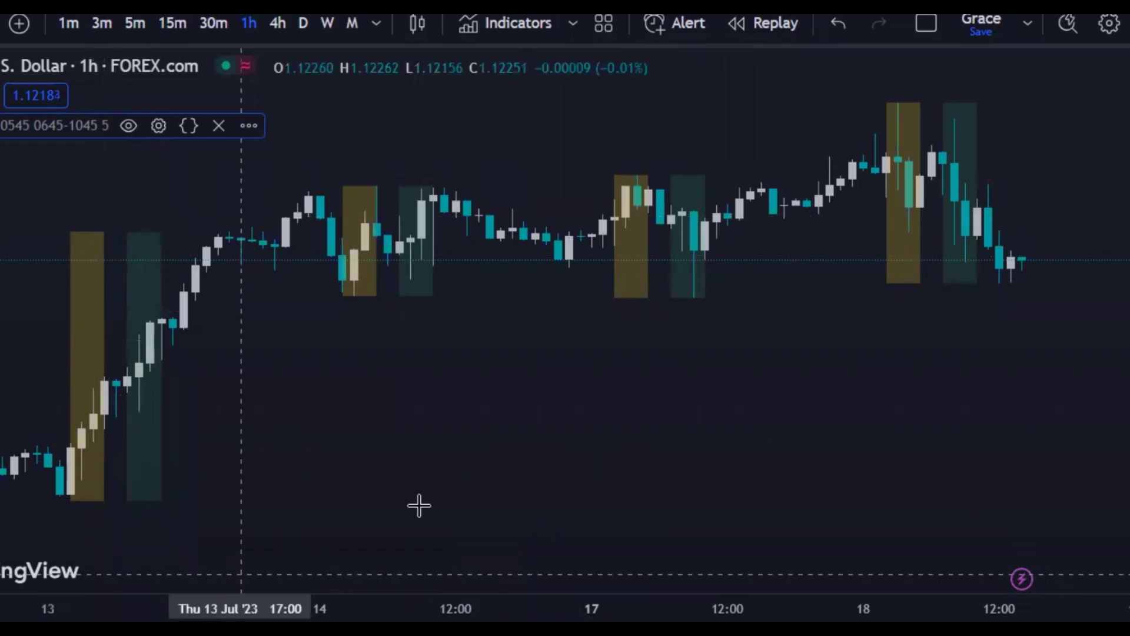
pyautogui.moveTo(412, 609); pyautogui.dragTo(685, 619)
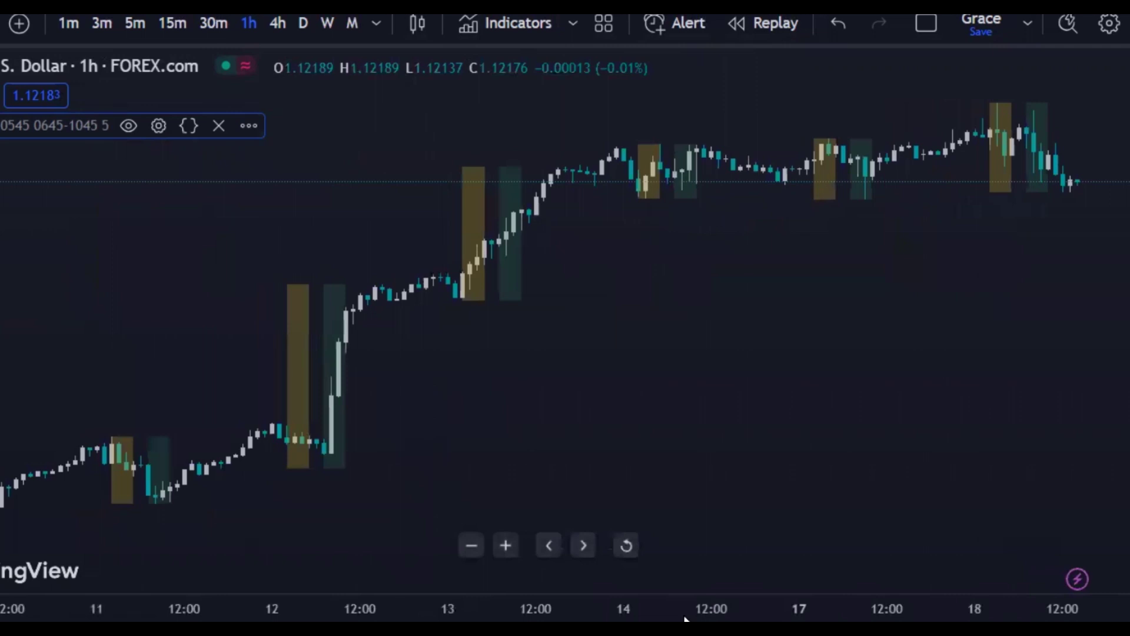
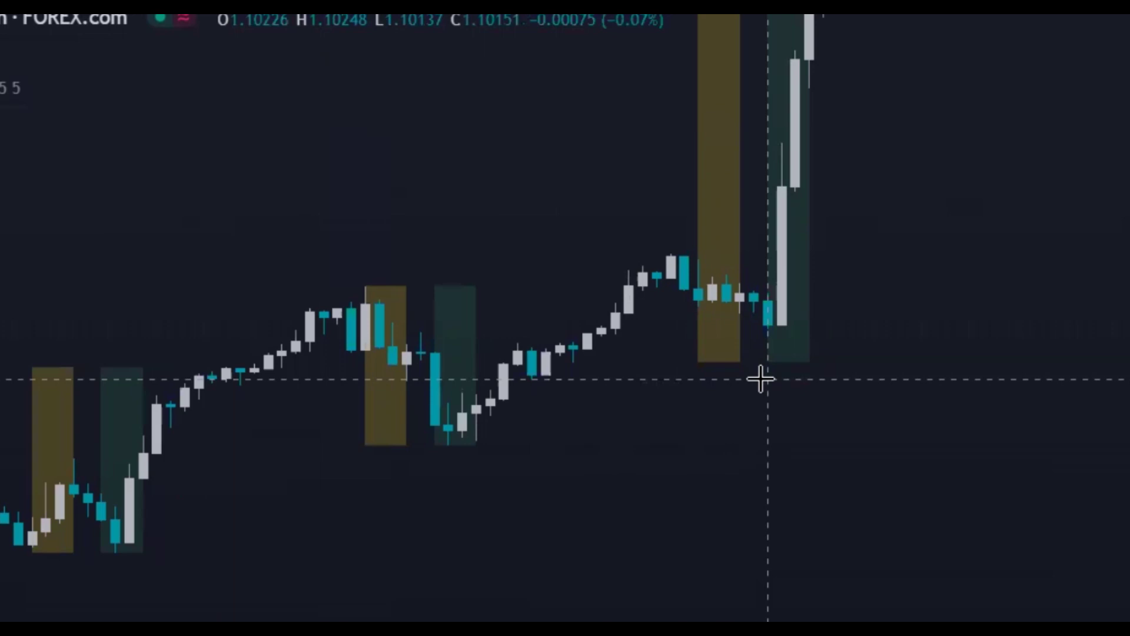
pyautogui.moveTo(429, 514); pyautogui.dragTo(626, 507)
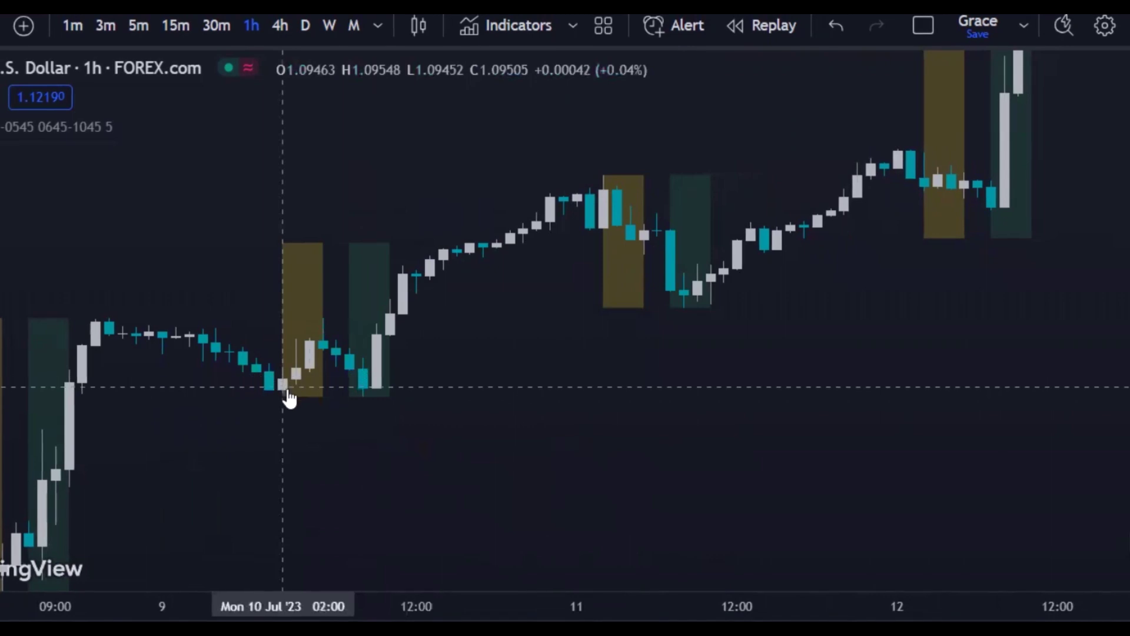
# Step: Try a horizontal trend line from the 10 July New York session low back to 7 July 09:00 and remove it
pyautogui.click(361, 393)
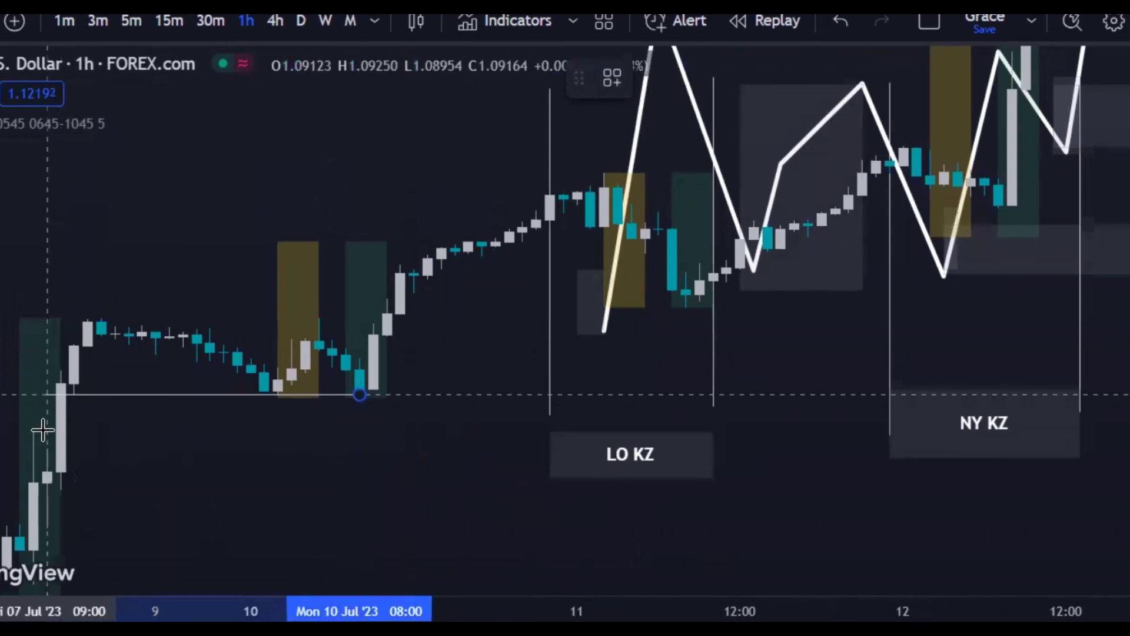
pyautogui.click(42, 433)
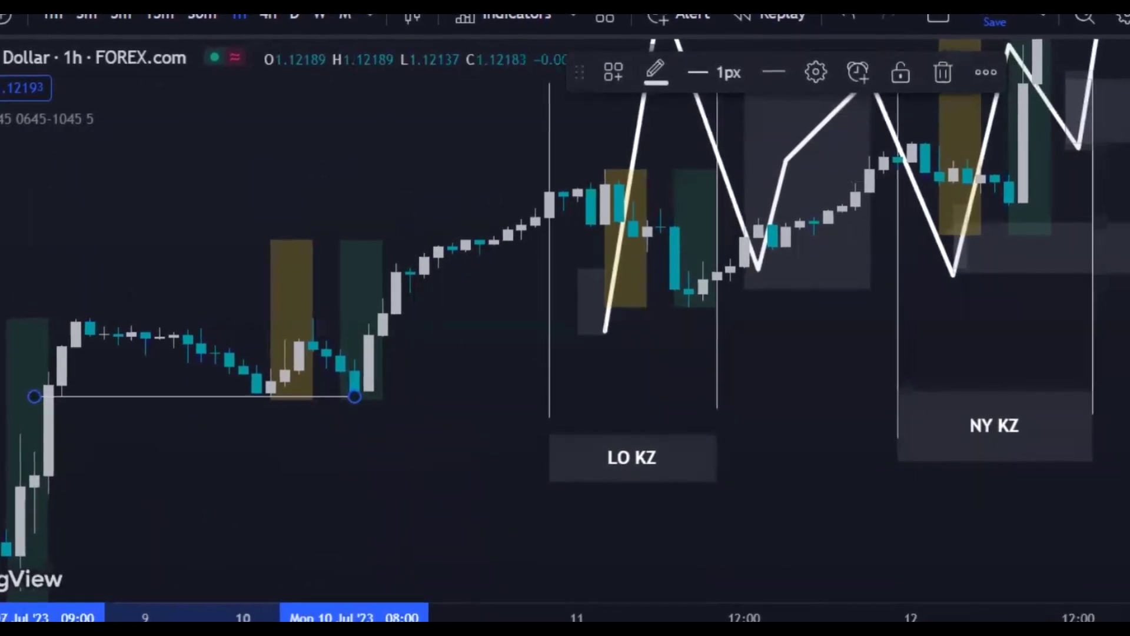
pyautogui.press('Delete')
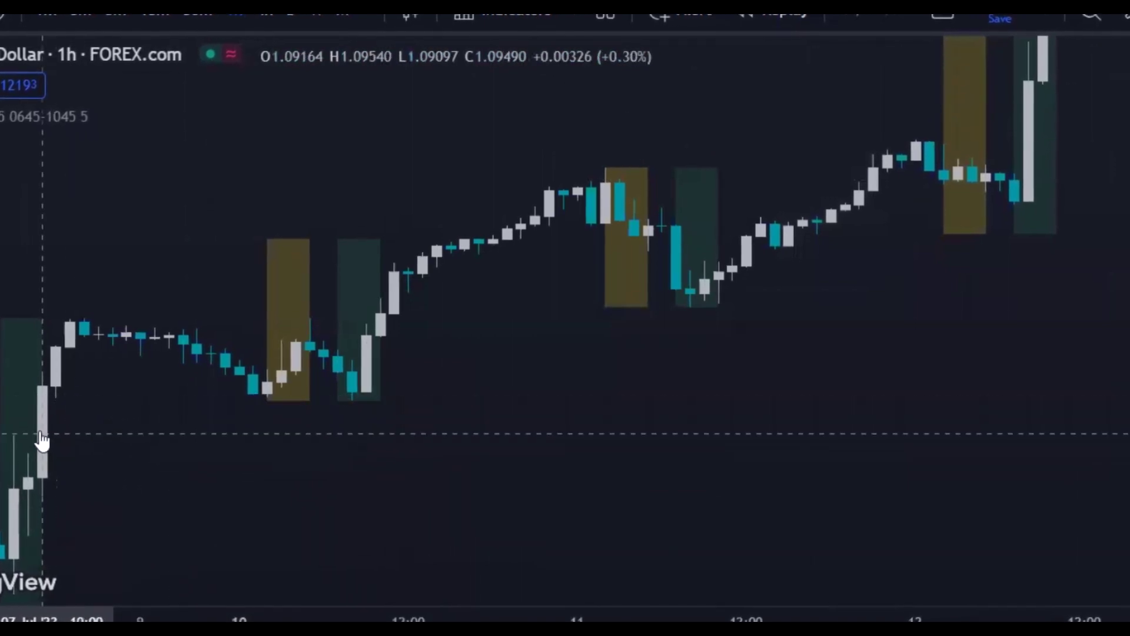
# Step: Examine how hourly price moves through the highlighted London and New York sessions from 10 July back to 23 June
pyautogui.moveTo(253, 510); pyautogui.dragTo(606, 383)
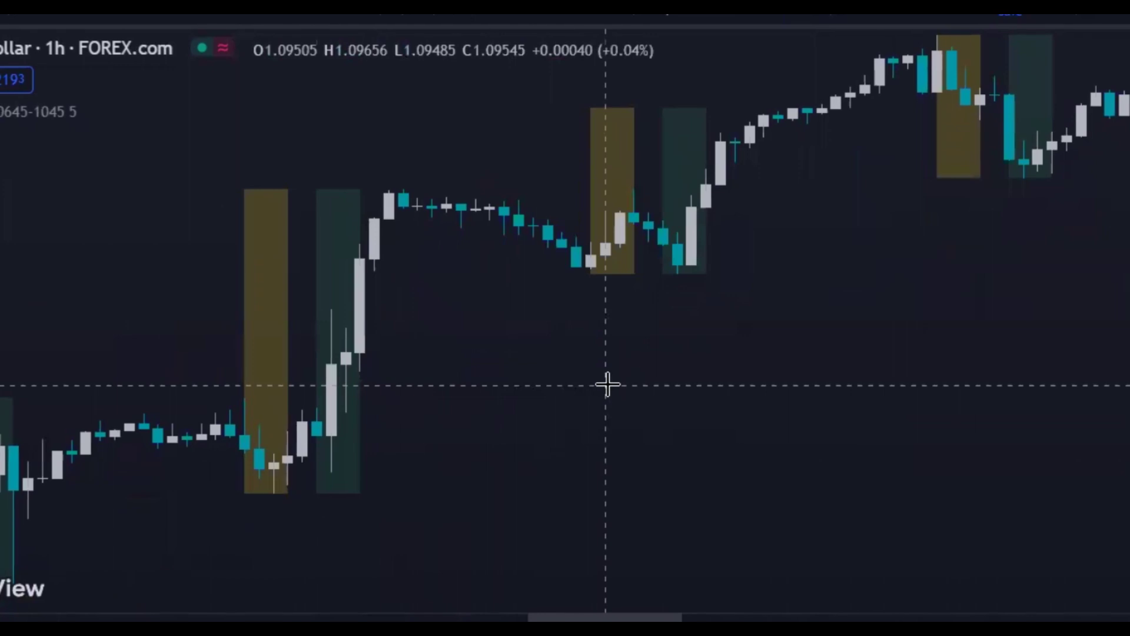
pyautogui.moveTo(542, 428); pyautogui.dragTo(632, 316)
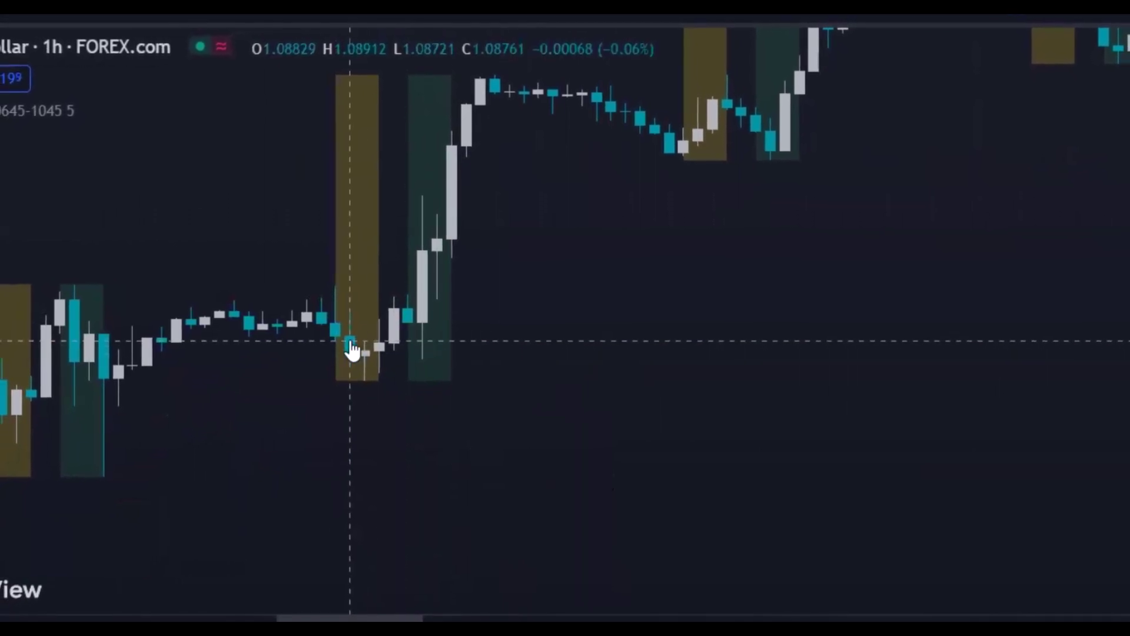
pyautogui.hscroll(-5, 520, 313)
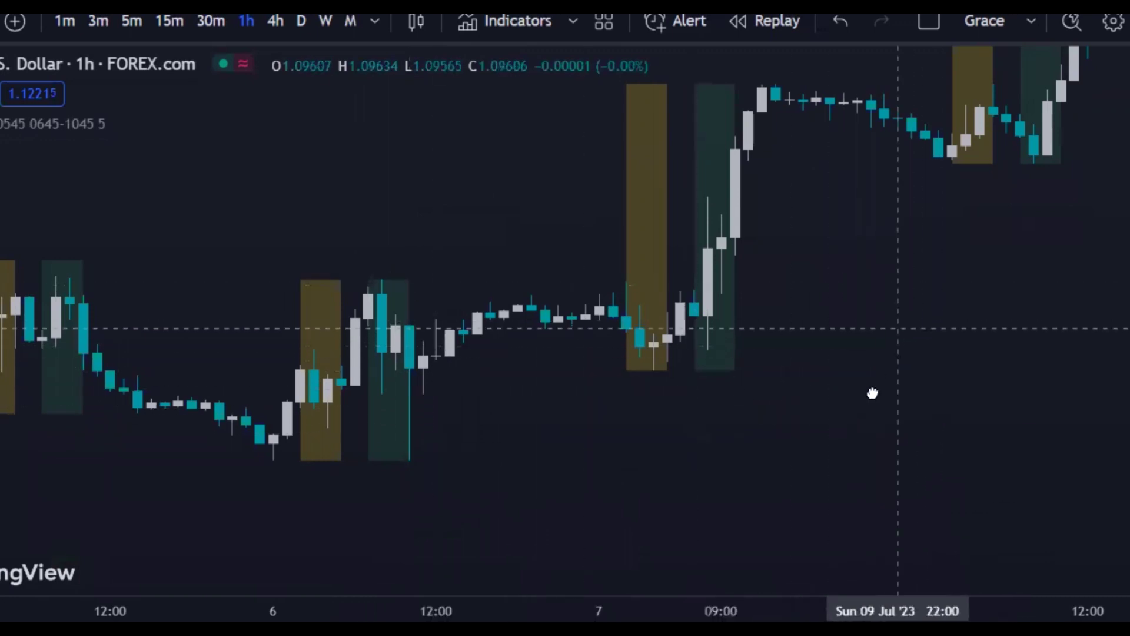
pyautogui.moveTo(872, 394); pyautogui.dragTo(861, 438)
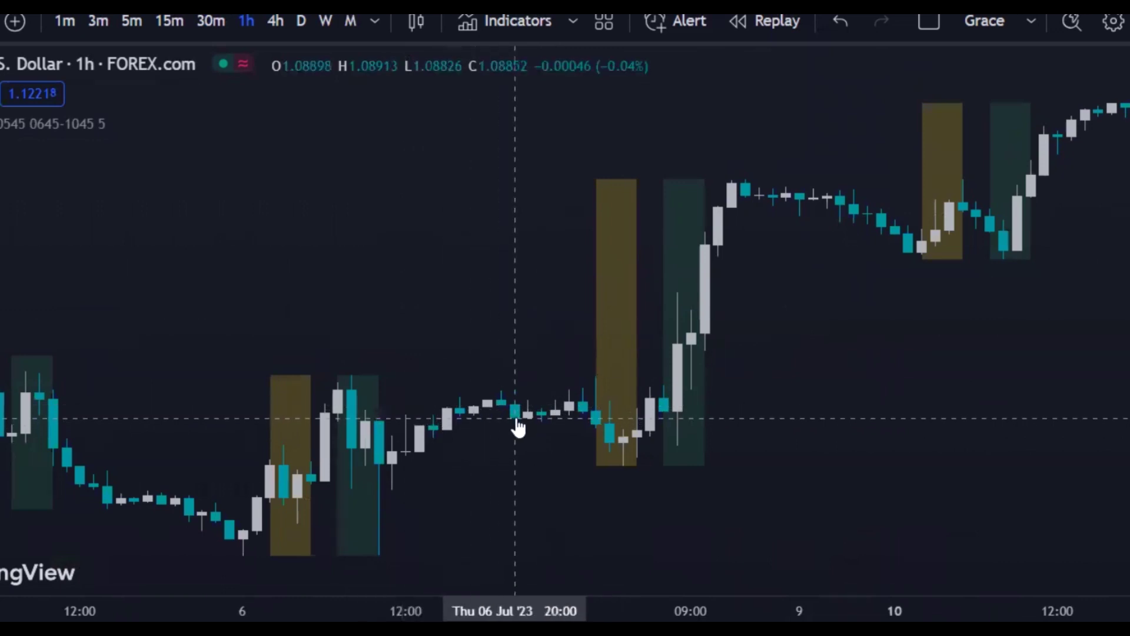
pyautogui.moveTo(486, 505)
pyautogui.hscroll(-10, 486, 505)
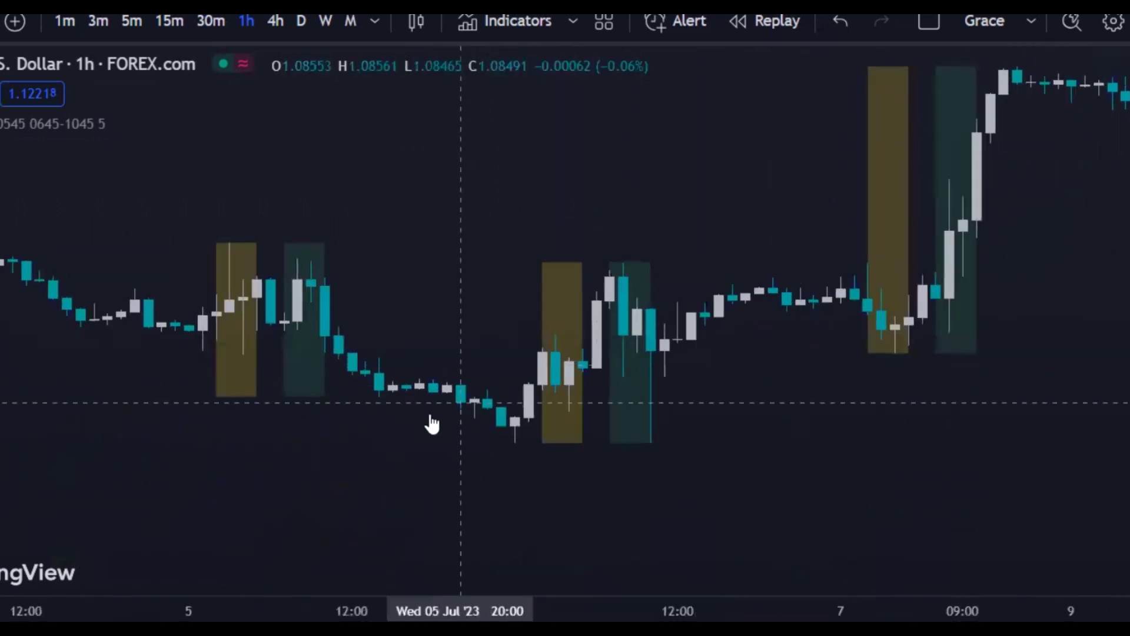
pyautogui.hscroll(-8, 325, 440)
pyautogui.moveTo(609, 601); pyautogui.dragTo(822, 613)
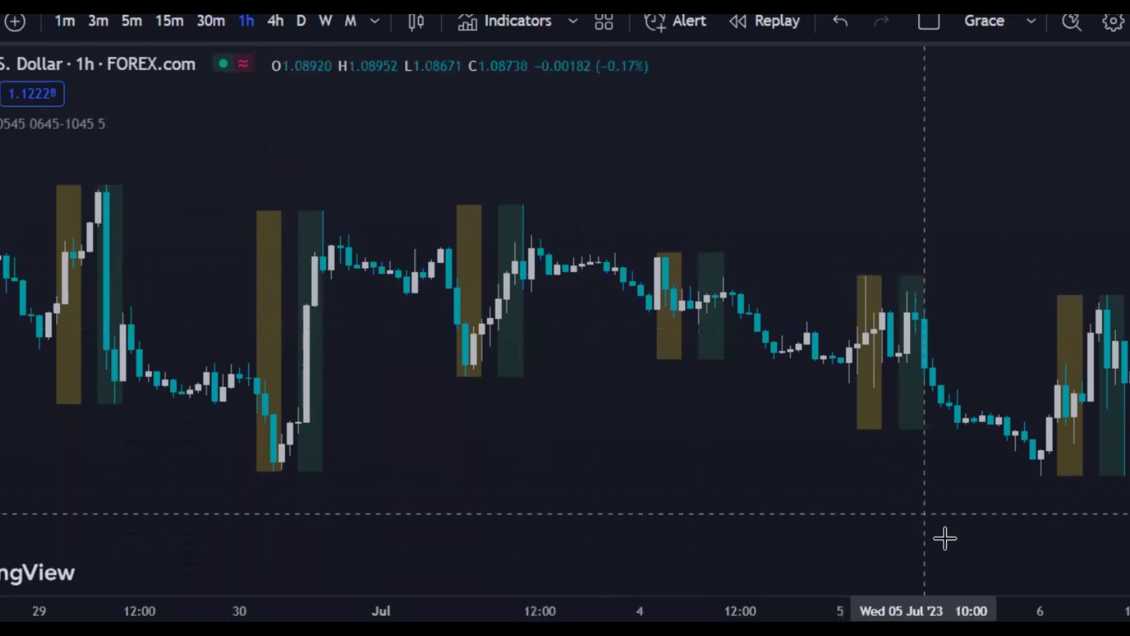
pyautogui.moveTo(96, 422); pyautogui.dragTo(444, 446)
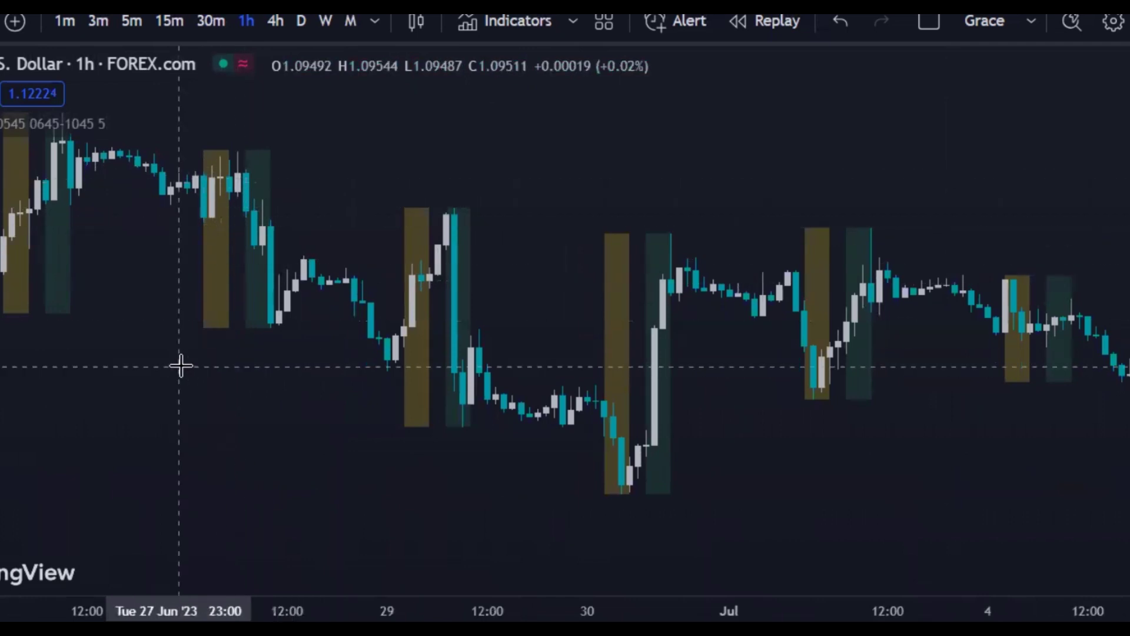
pyautogui.moveTo(180, 366); pyautogui.dragTo(328, 527)
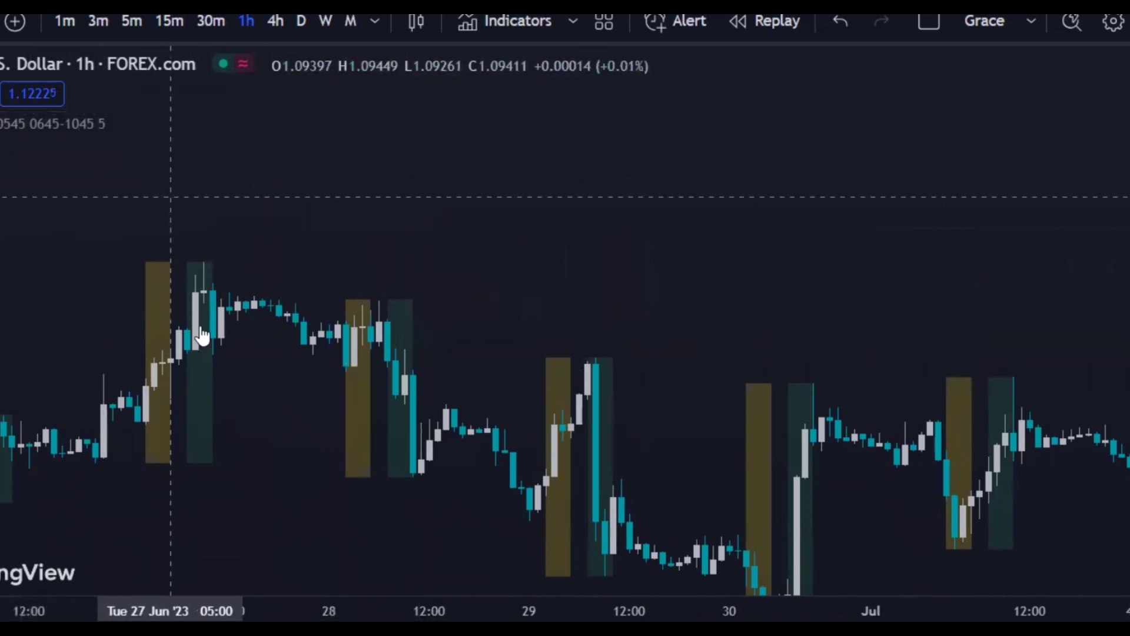
pyautogui.moveTo(226, 226); pyautogui.dragTo(454, 143)
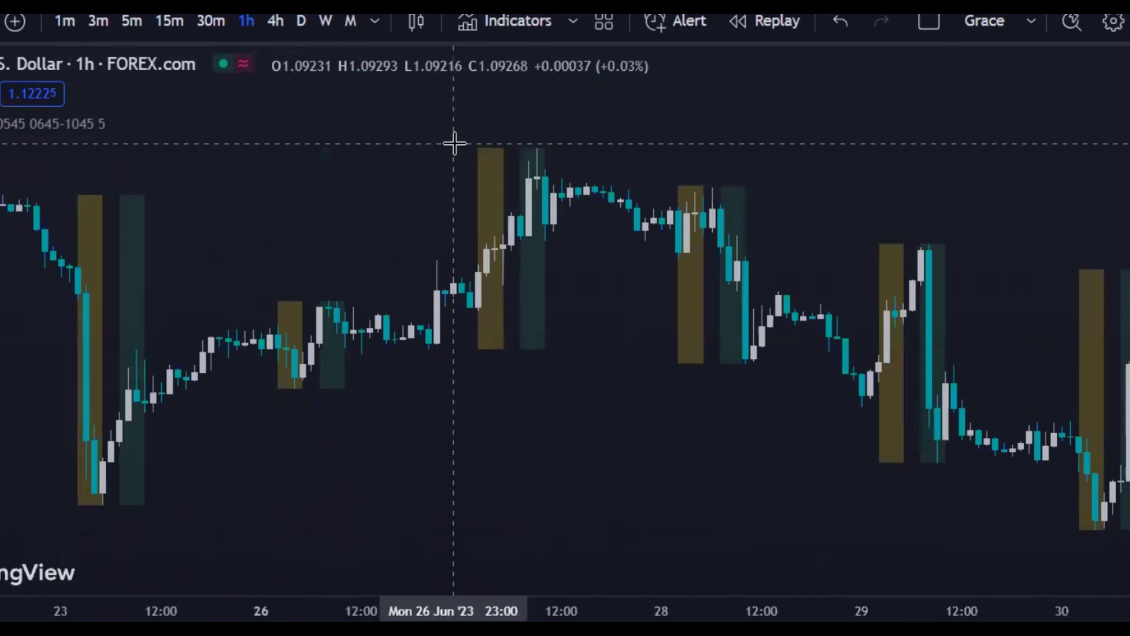
pyautogui.moveTo(471, 411); pyautogui.dragTo(487, 431)
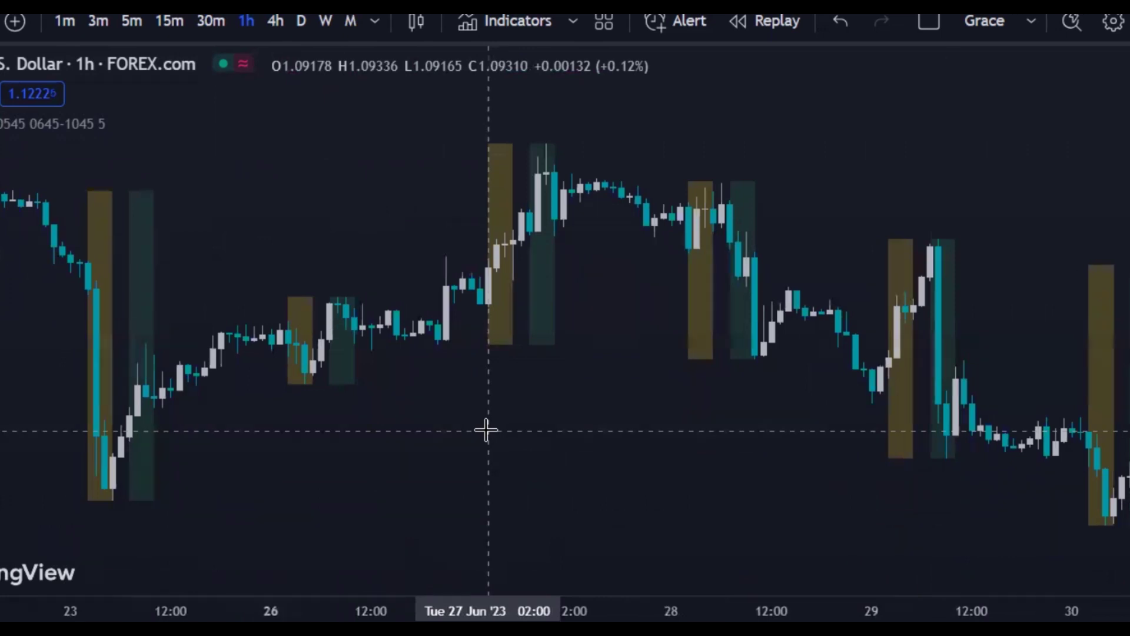
# Step: Review price on the daily timeframe from December 2022 to July 2023 and return to the 1-hour timeframe
pyautogui.click(304, 15)
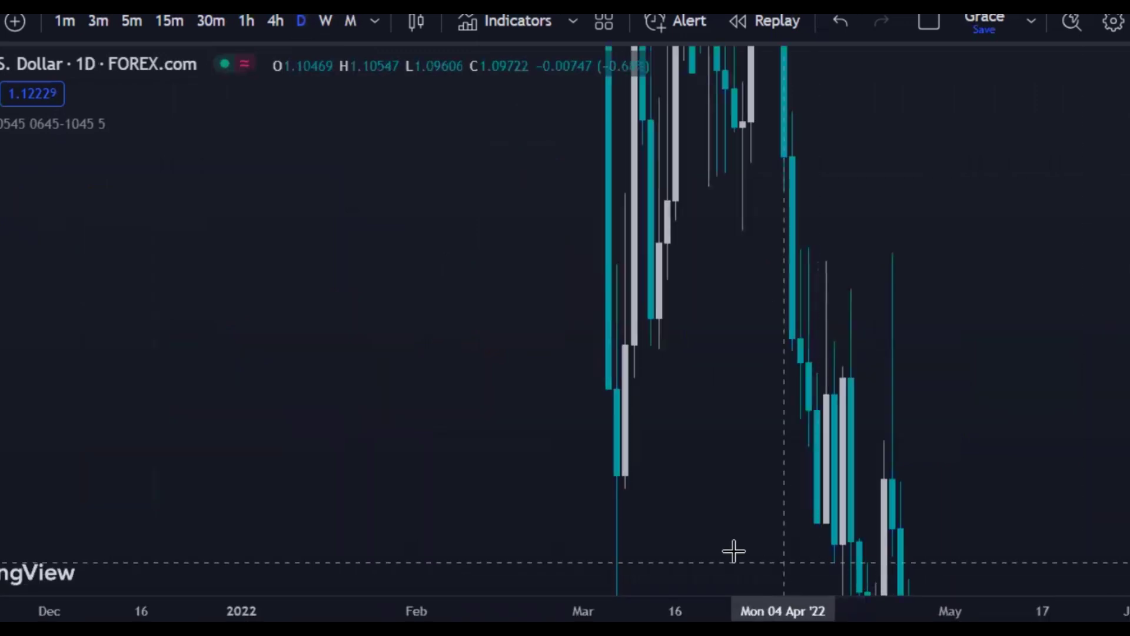
pyautogui.click(627, 547)
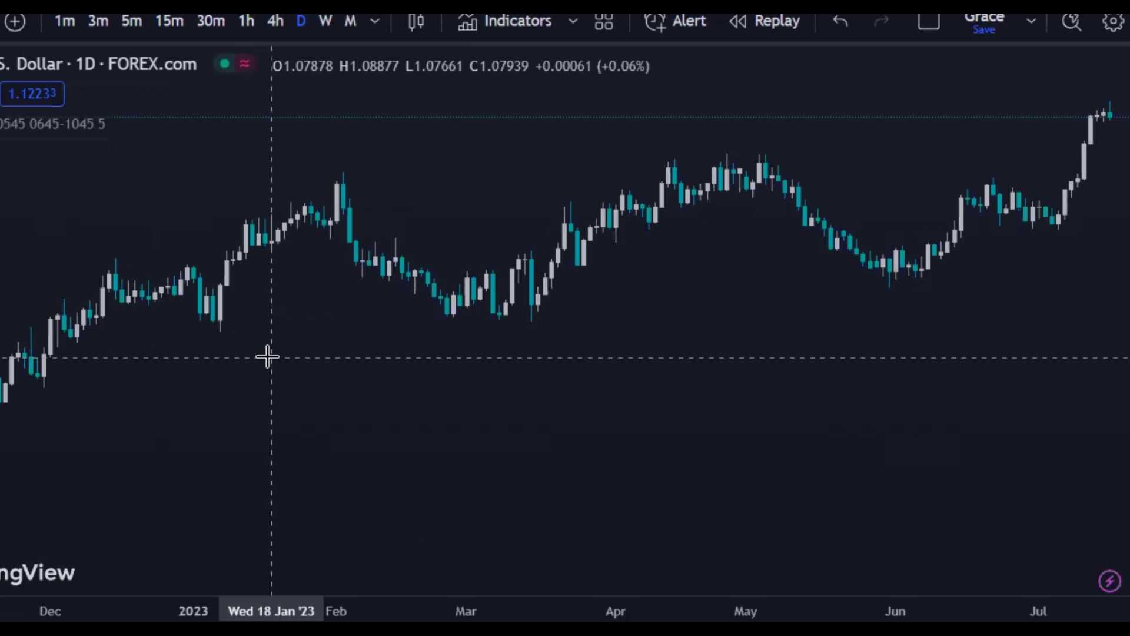
pyautogui.click(247, 21)
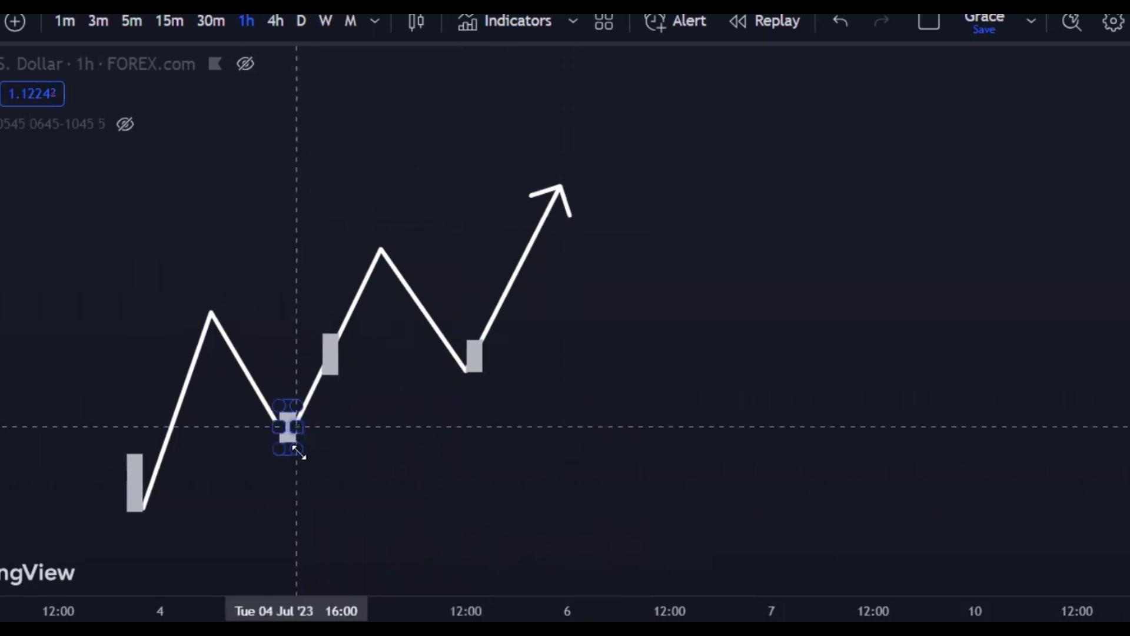
pyautogui.click(286, 429)
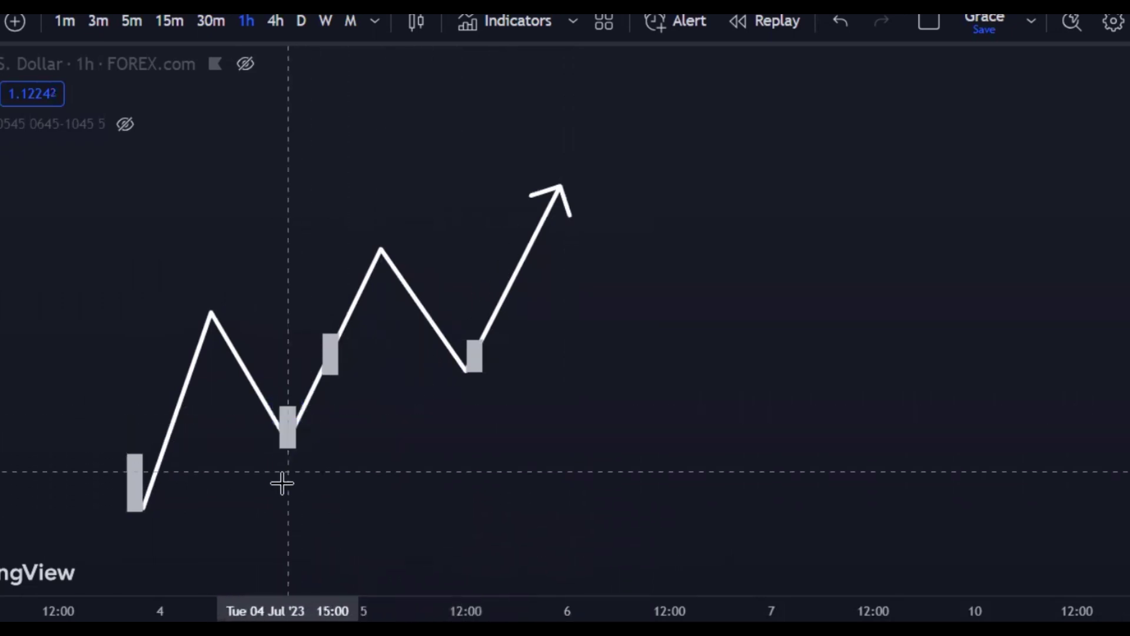
pyautogui.click(334, 347)
pyautogui.click(355, 318)
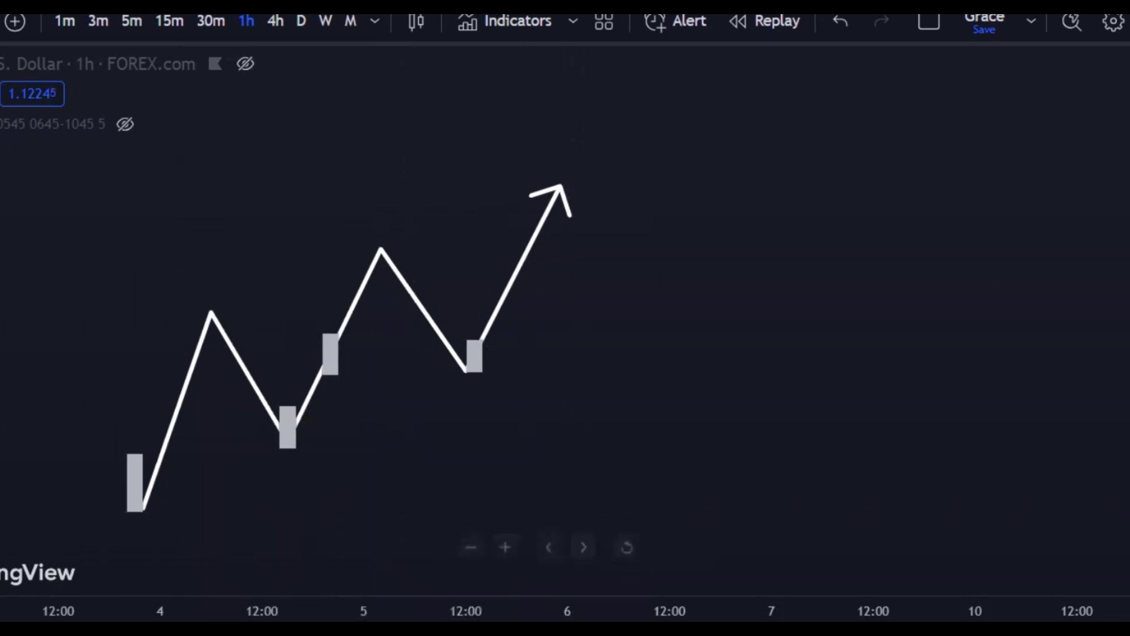
# Step: Draw an arrow-tipped path beside the upward zigzag, rising from 6 July 08:00 to a peak and falling to 7 July 03:00
pyautogui.click(636, 385)
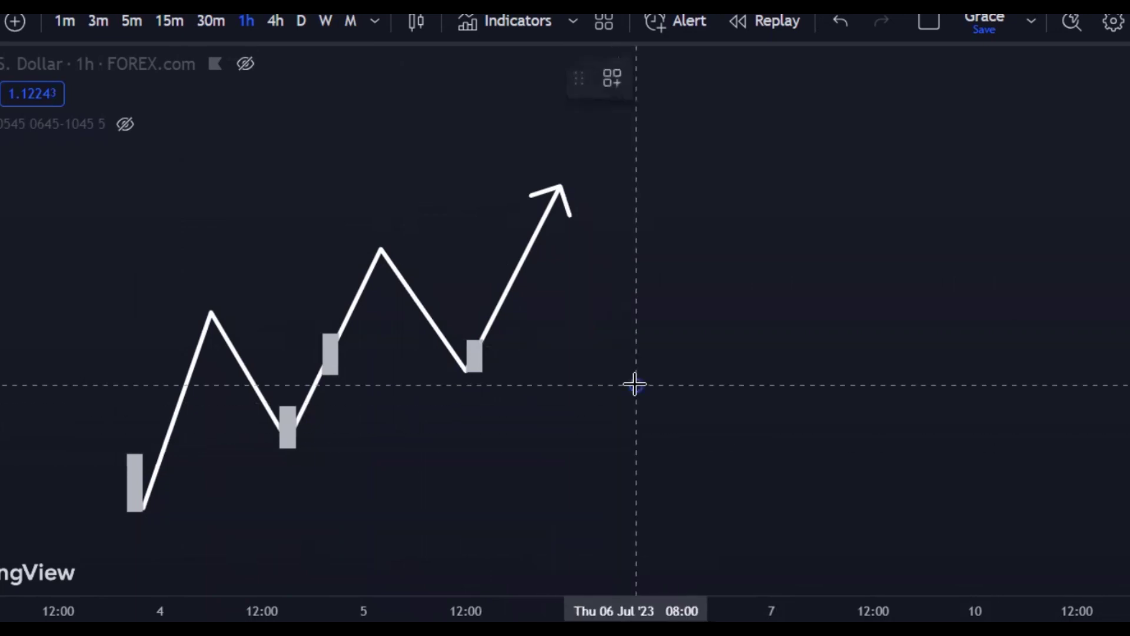
pyautogui.click(712, 210)
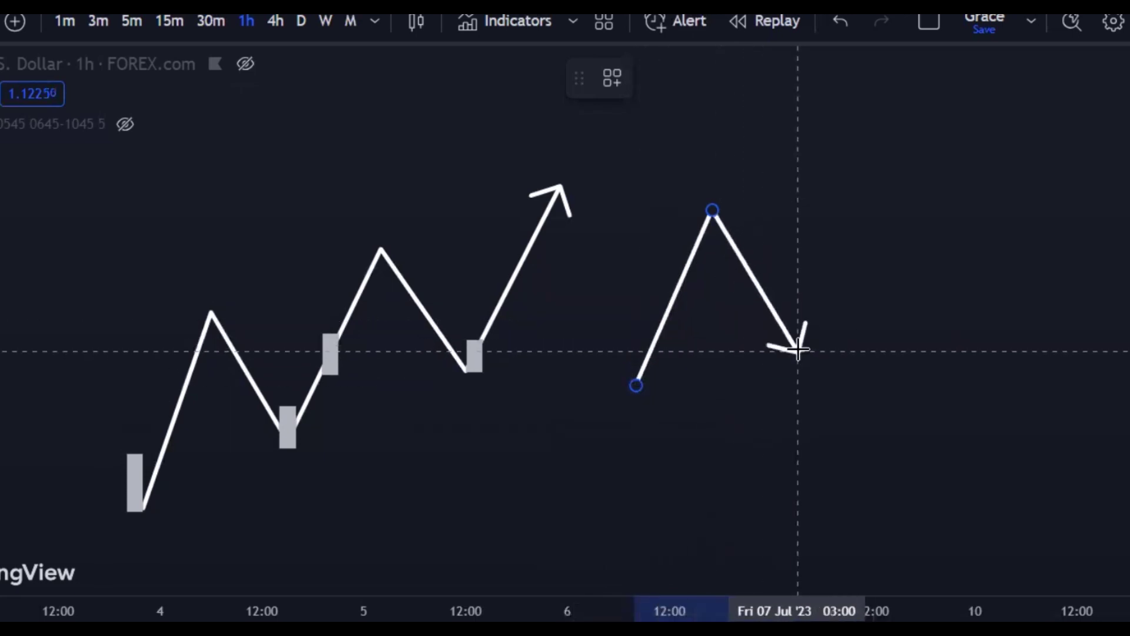
pyautogui.doubleClick(798, 350)
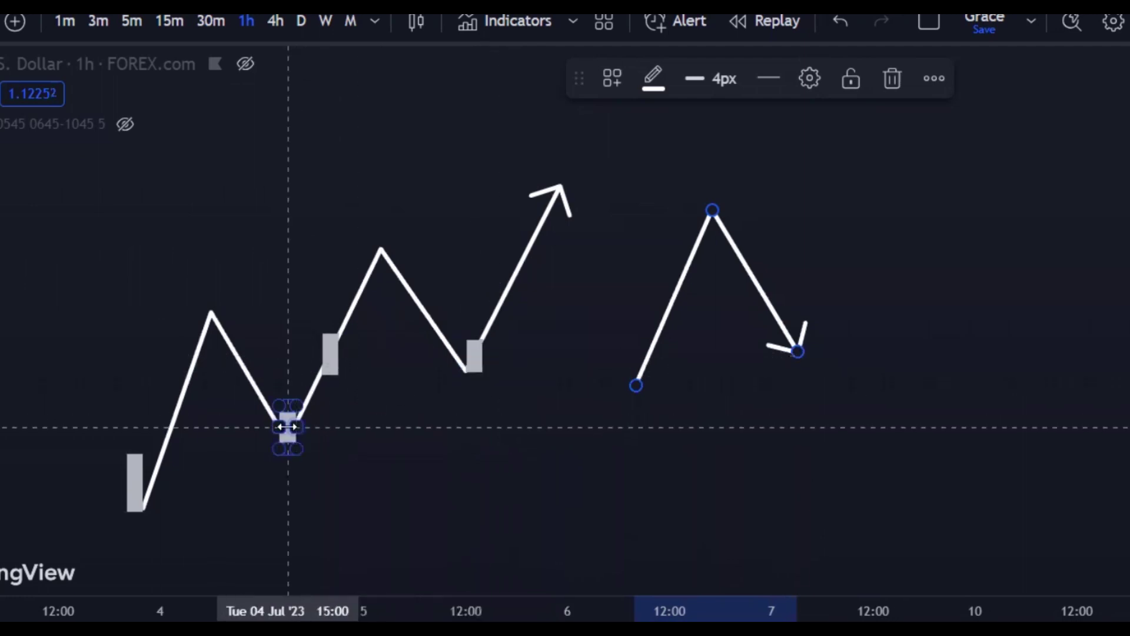
# Step: Lower the arrow tip of the new up-and-down path to slightly above the level of its starting point
pyautogui.moveTo(20, 358)
pyautogui.mouseDown()
pyautogui.moveTo(638, 376)
pyautogui.moveTo(285, 361)
pyautogui.moveTo(240, 338)
pyautogui.mouseUp()
pyautogui.moveTo(457, 460); pyautogui.dragTo(444, 459)
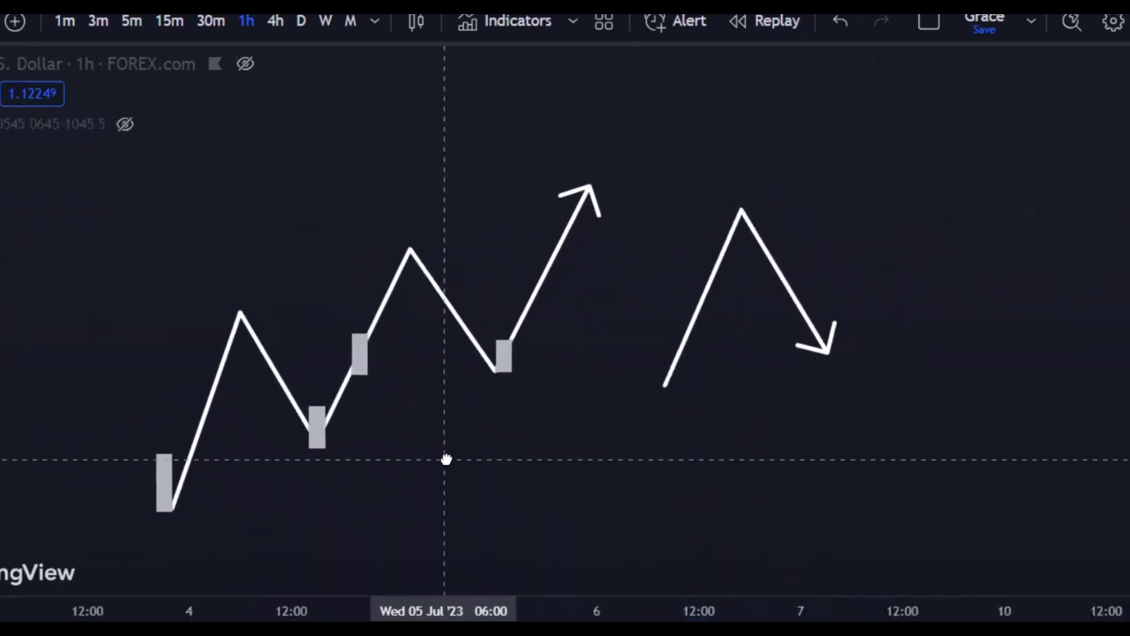
pyautogui.moveTo(834, 357)
pyautogui.mouseDown()
pyautogui.moveTo(710, 381)
pyautogui.moveTo(802, 382)
pyautogui.moveTo(827, 370)
pyautogui.mouseUp()
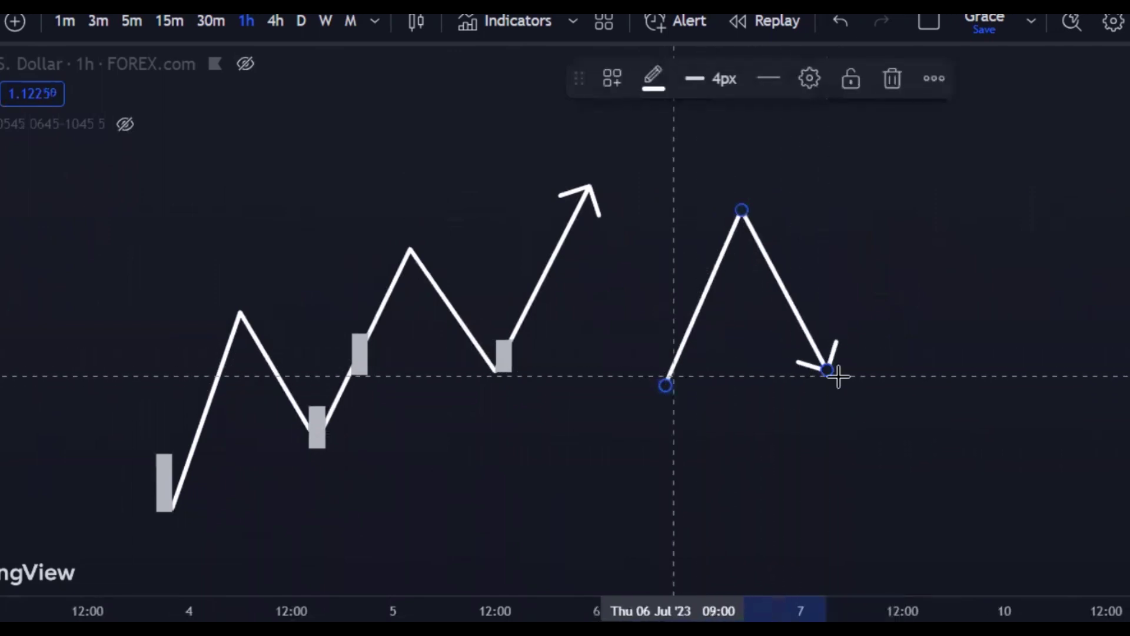
pyautogui.moveTo(662, 538)
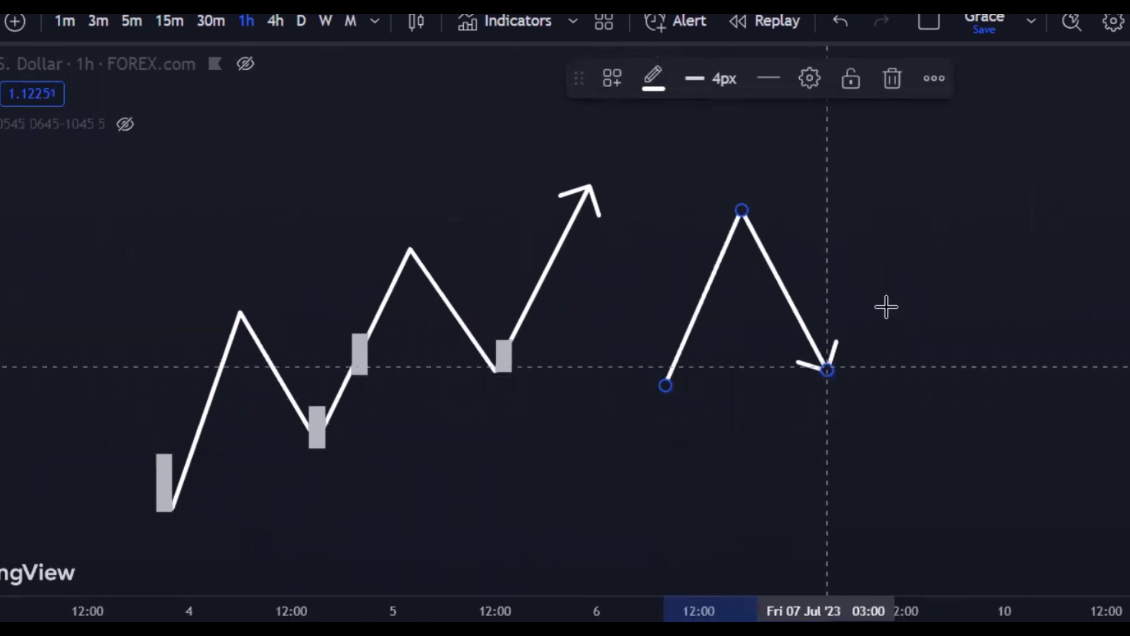
pyautogui.click(758, 388)
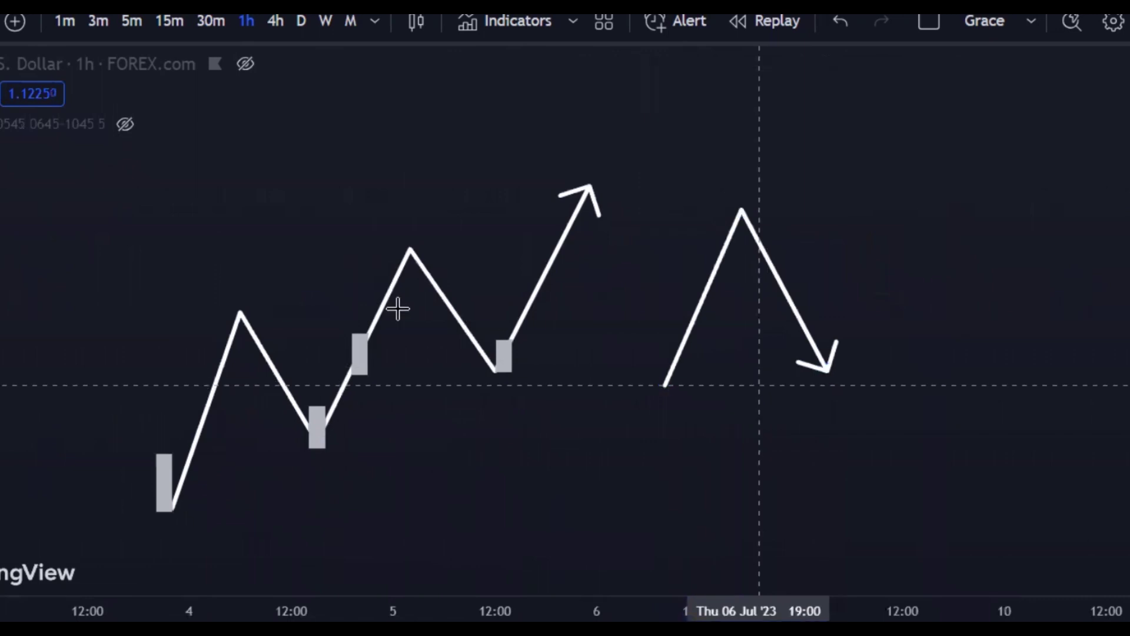
# Step: Examine the candle blocks at the upward path's swing lows and the earlier upward zigzag sketched over late June
pyautogui.click(317, 432)
pyautogui.click(319, 441)
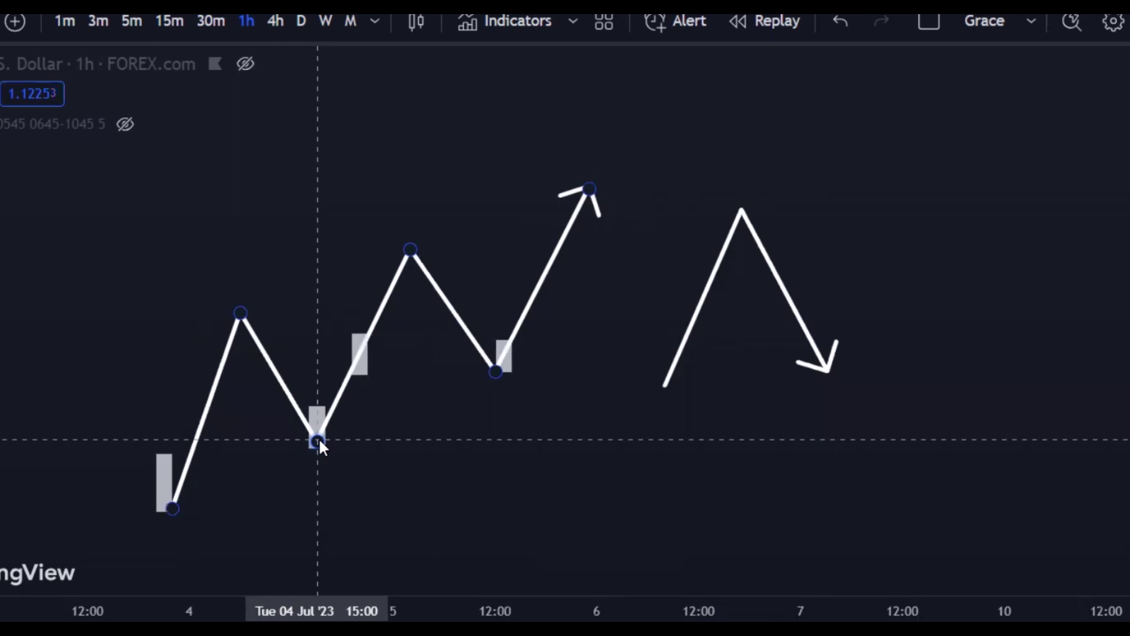
pyautogui.click(532, 369)
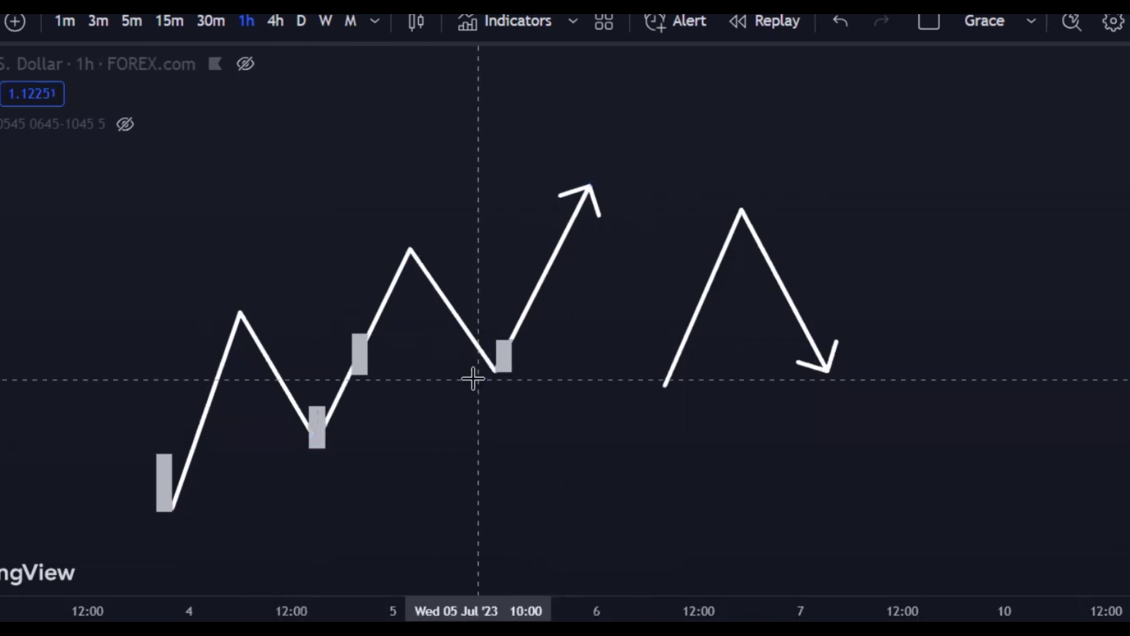
pyautogui.click(325, 424)
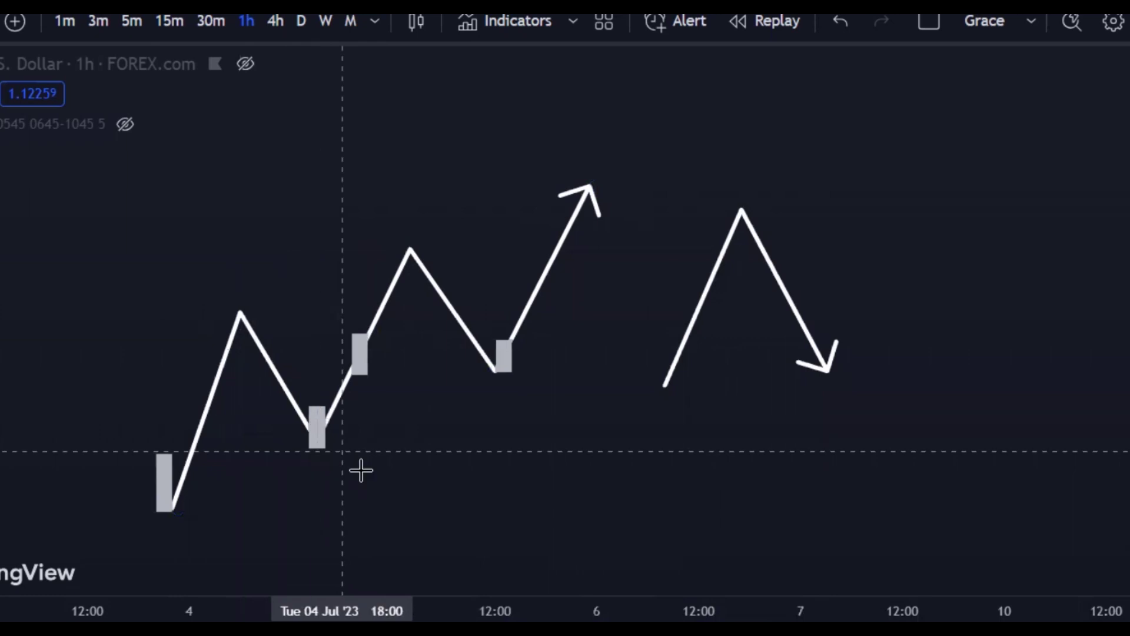
pyautogui.click(313, 447)
pyautogui.click(346, 242)
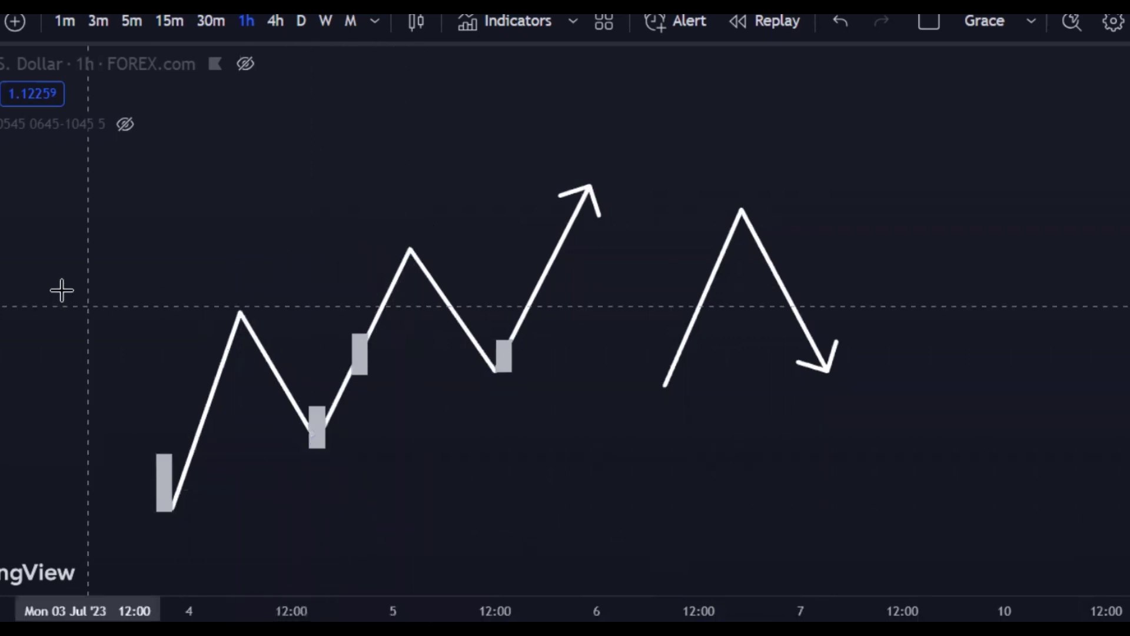
pyautogui.hscroll(-6, 61, 291)
pyautogui.hscroll(-5, 683, 417)
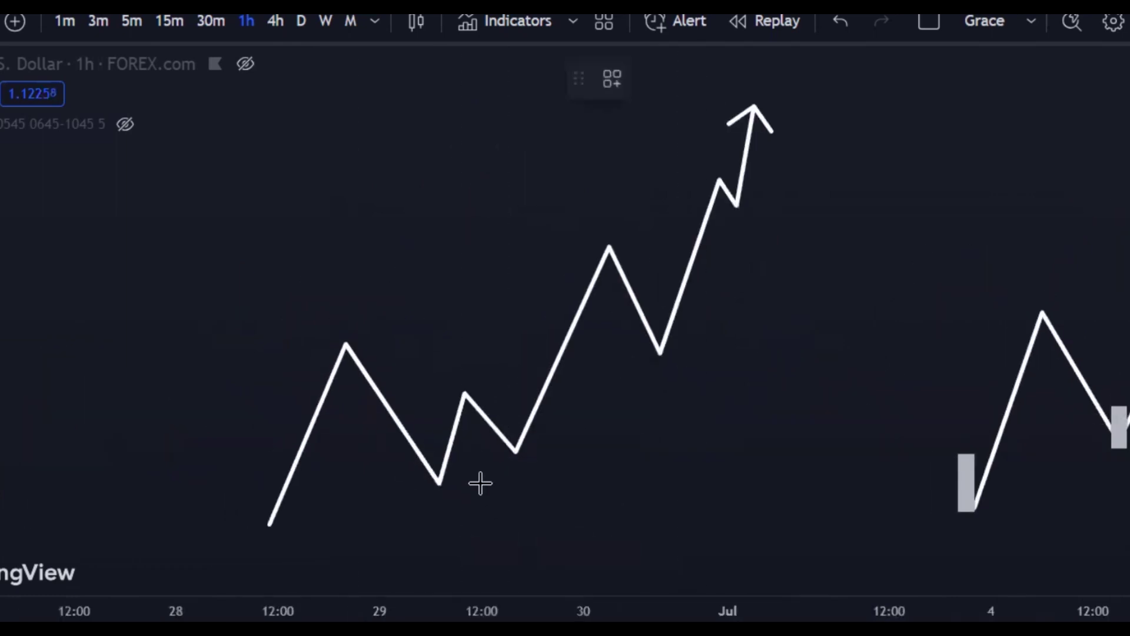
# Step: Sketch a thin arrow from the zigzag's 29 June swing low to its 30 June peak, and delete it
pyautogui.click(441, 484)
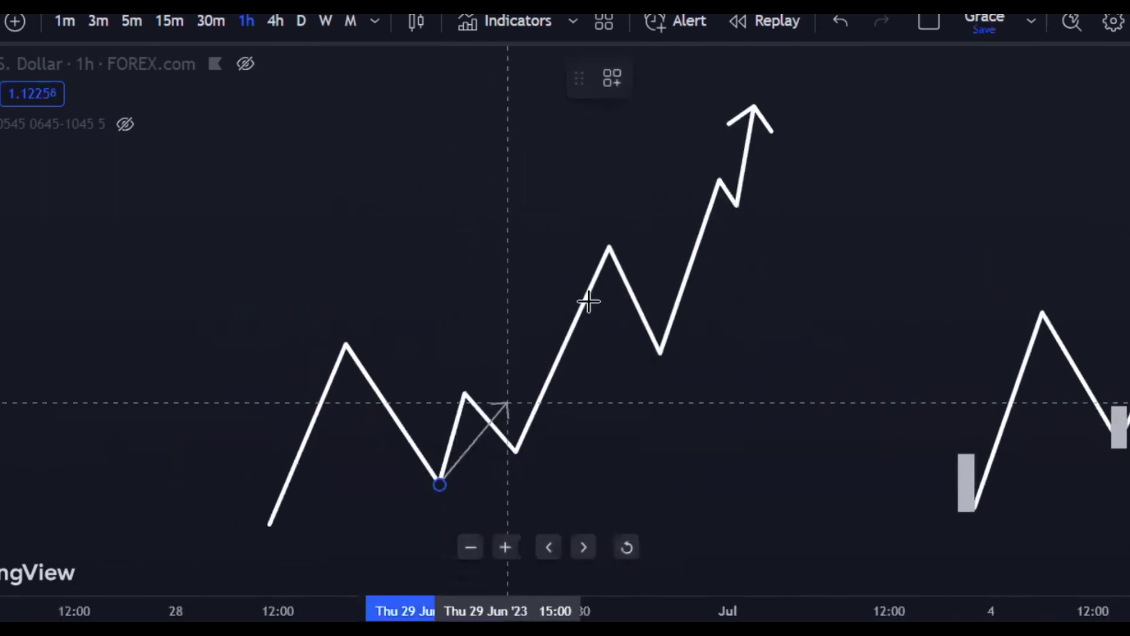
pyautogui.click(606, 239)
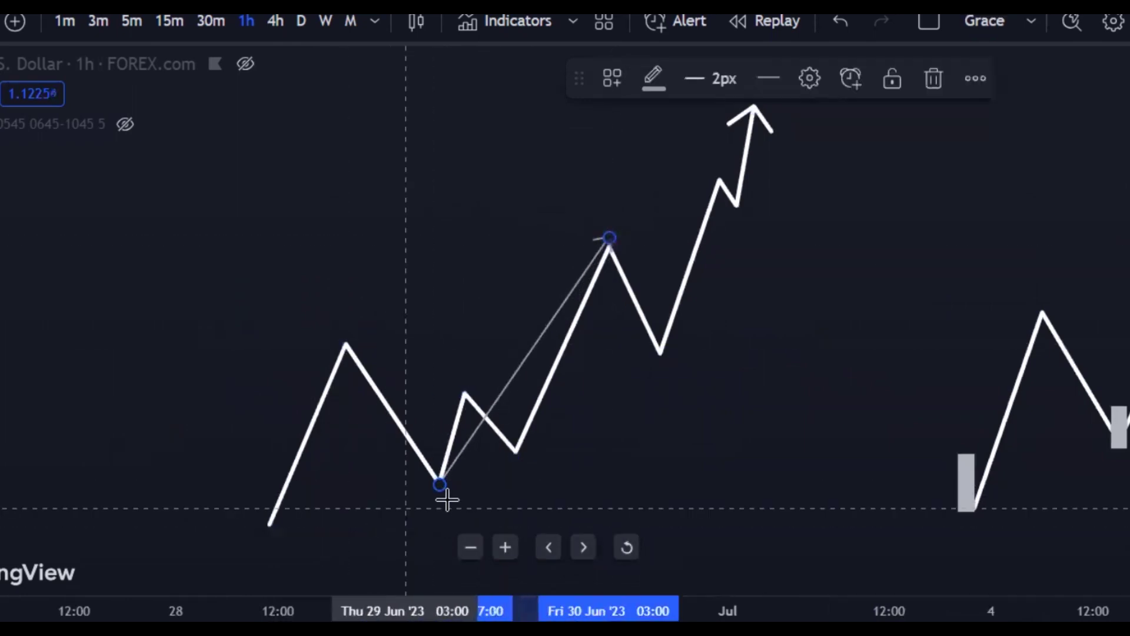
pyautogui.click(939, 81)
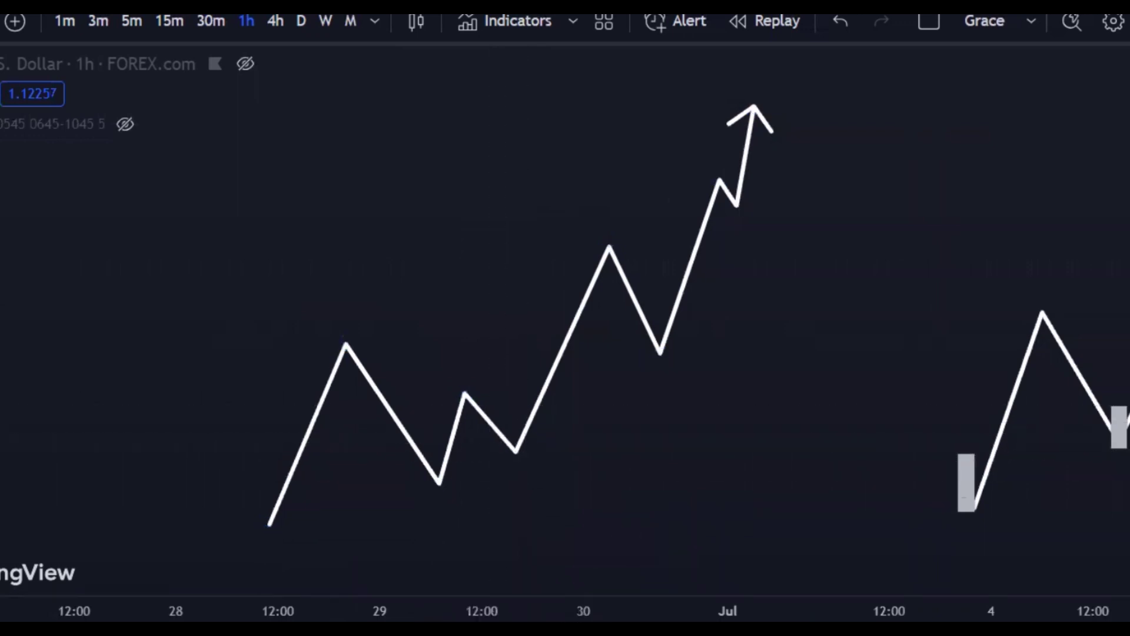
# Step: Place grey candle blocks at the late-June zigzag's swing low before 30 June and at its starting point on 28 June
pyautogui.click(524, 452)
pyautogui.click(593, 447)
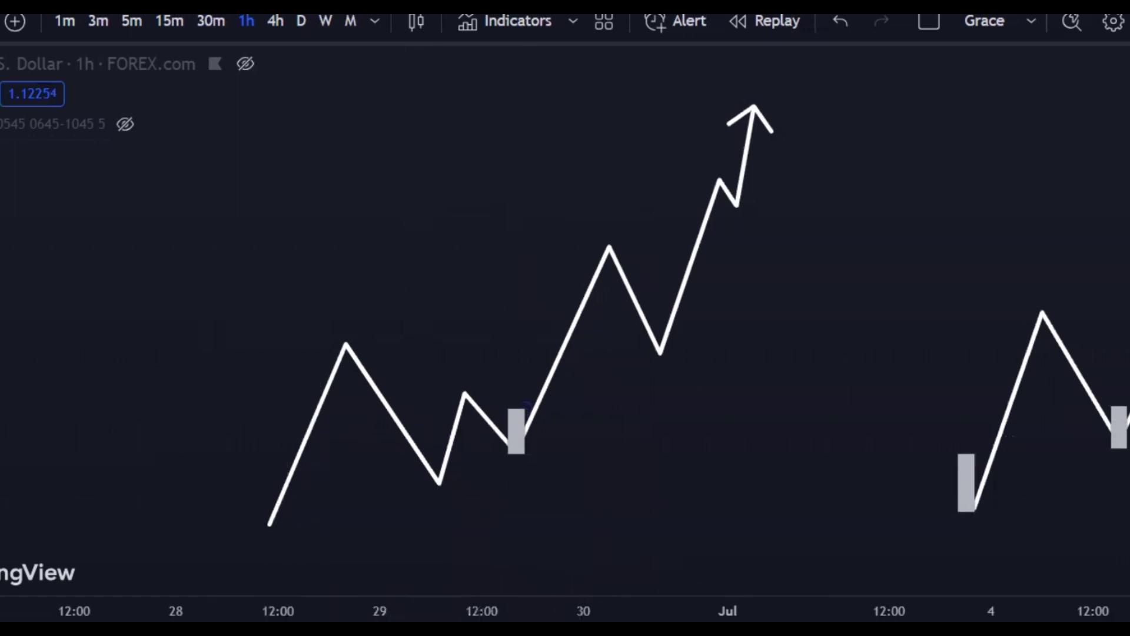
pyautogui.click(262, 483)
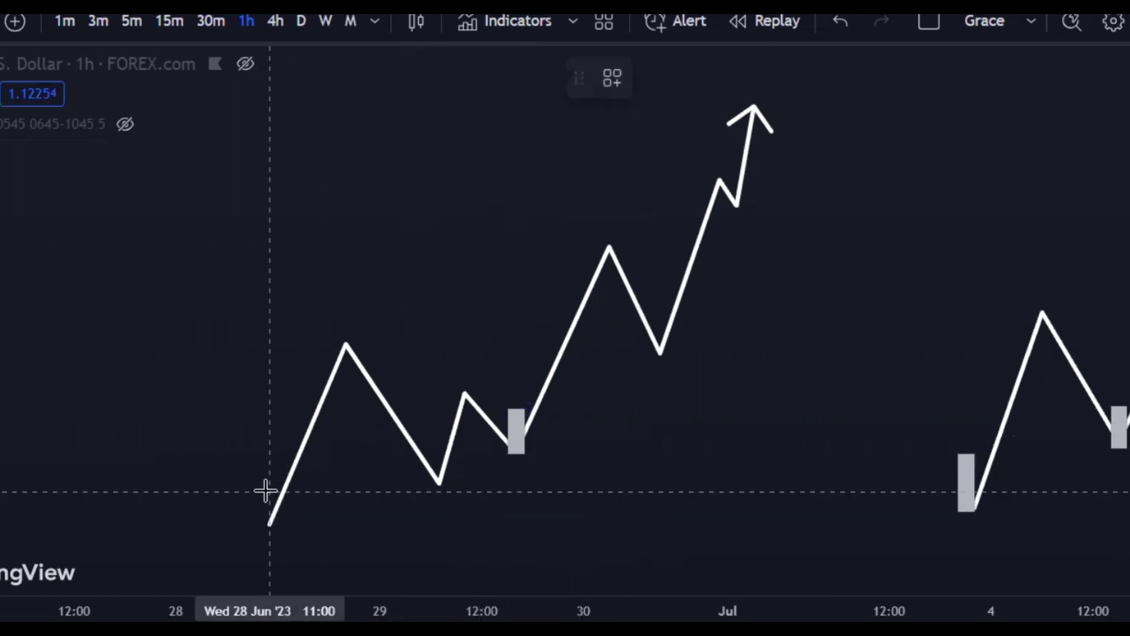
pyautogui.click(274, 535)
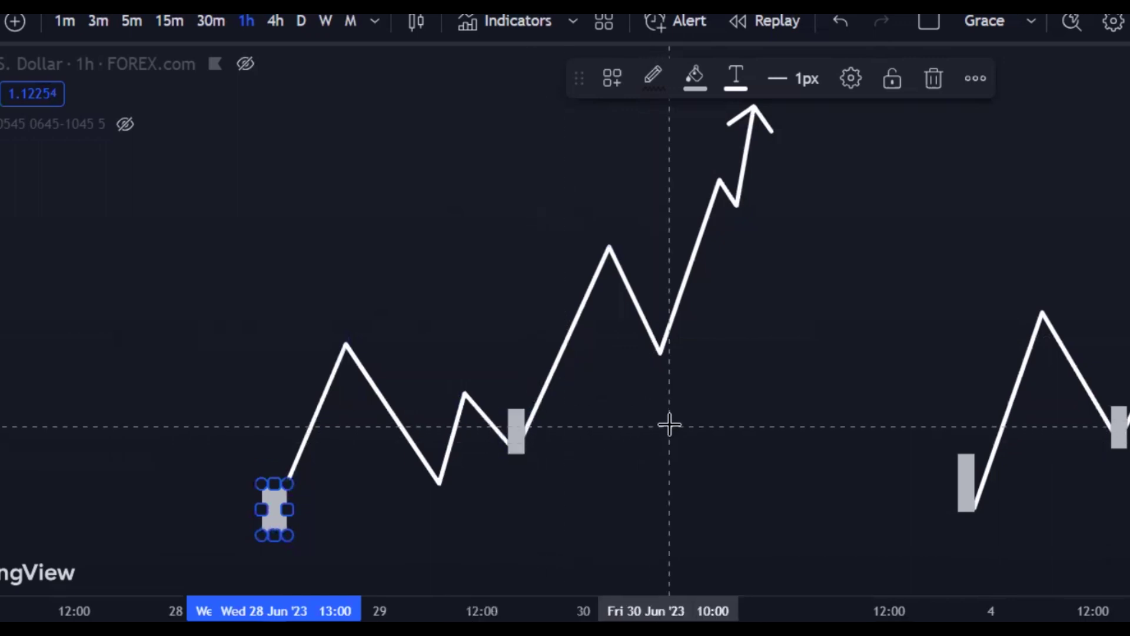
pyautogui.click(694, 445)
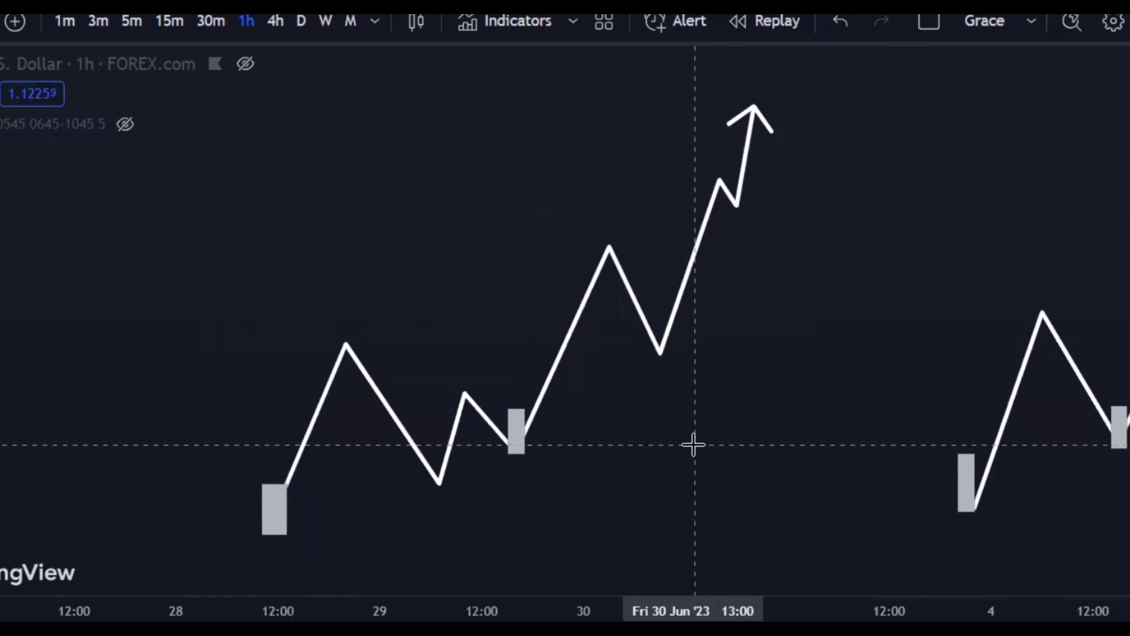
# Step: Examine the candle blocks and swing lows of the late-June zigzag, and the earlier labelled order-block sketches
pyautogui.click(518, 438)
pyautogui.click(583, 446)
pyautogui.click(518, 442)
pyautogui.click(644, 381)
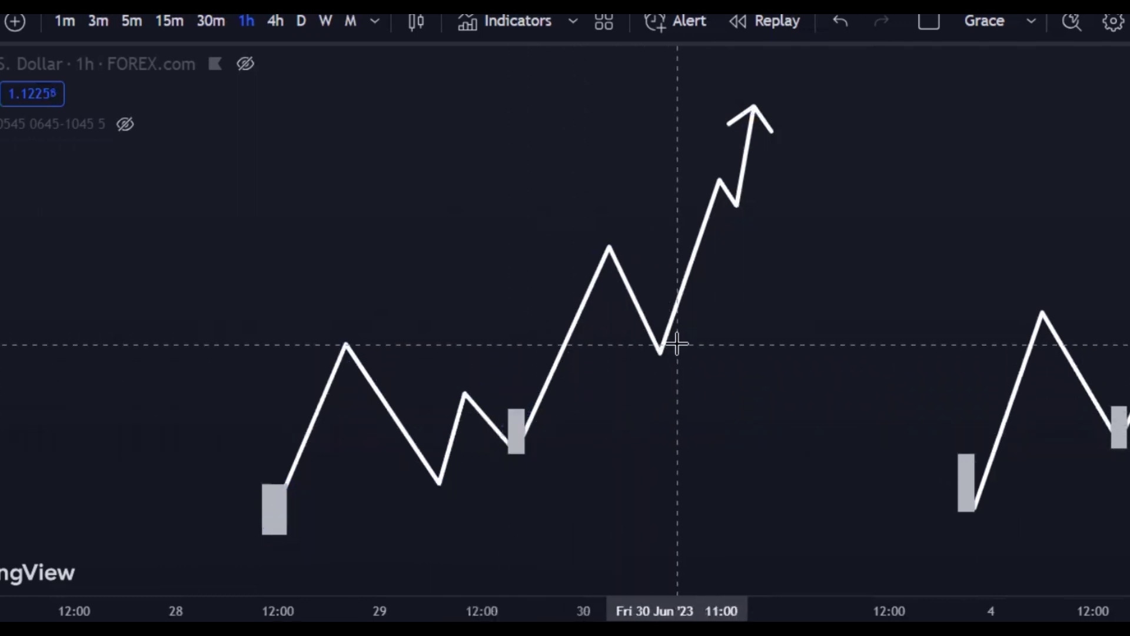
pyautogui.click(660, 351)
pyautogui.moveTo(660, 352); pyautogui.dragTo(660, 518)
pyautogui.moveTo(656, 406)
pyautogui.mouseDown()
pyautogui.moveTo(648, 373)
pyautogui.moveTo(669, 407)
pyautogui.moveTo(658, 366)
pyautogui.mouseUp()
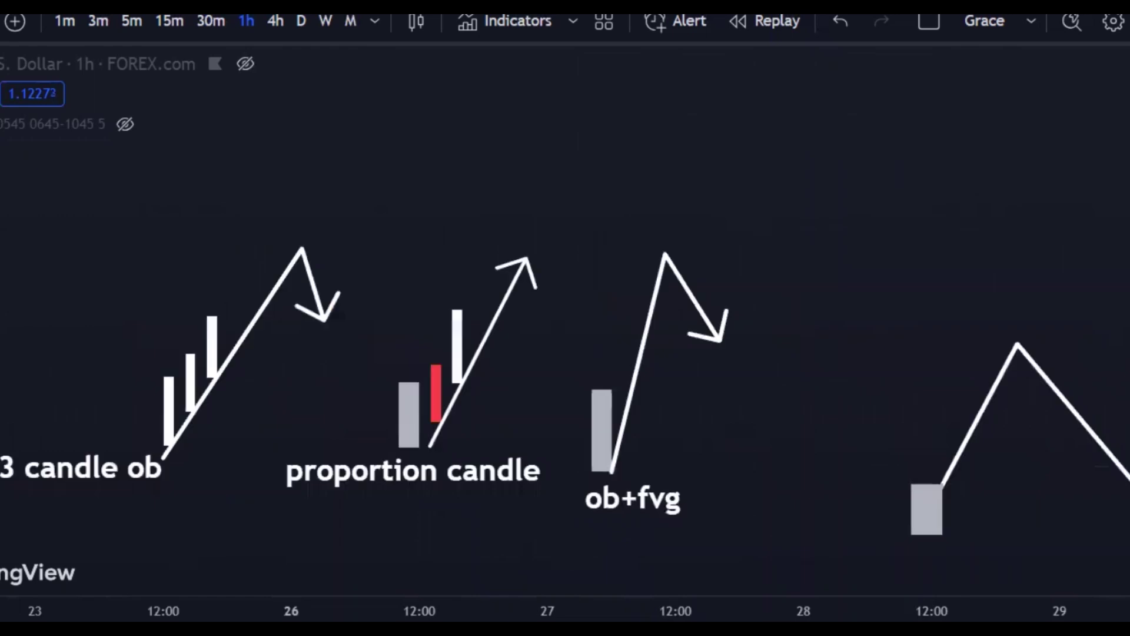
pyautogui.scroll(2, 661, 610)
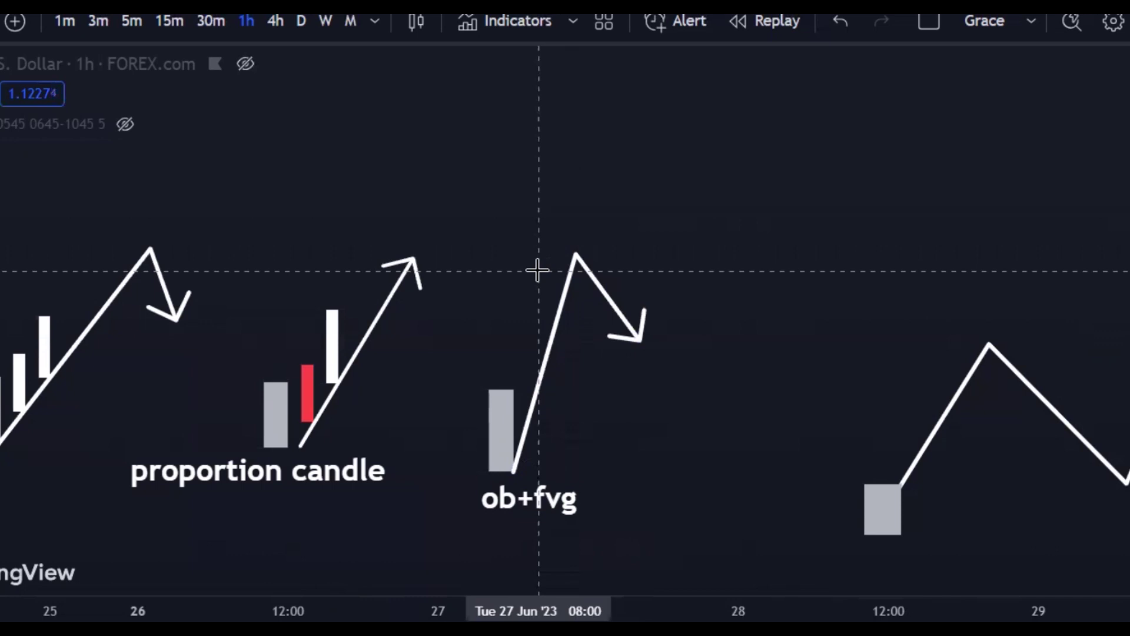
pyautogui.click(501, 401)
pyautogui.click(540, 558)
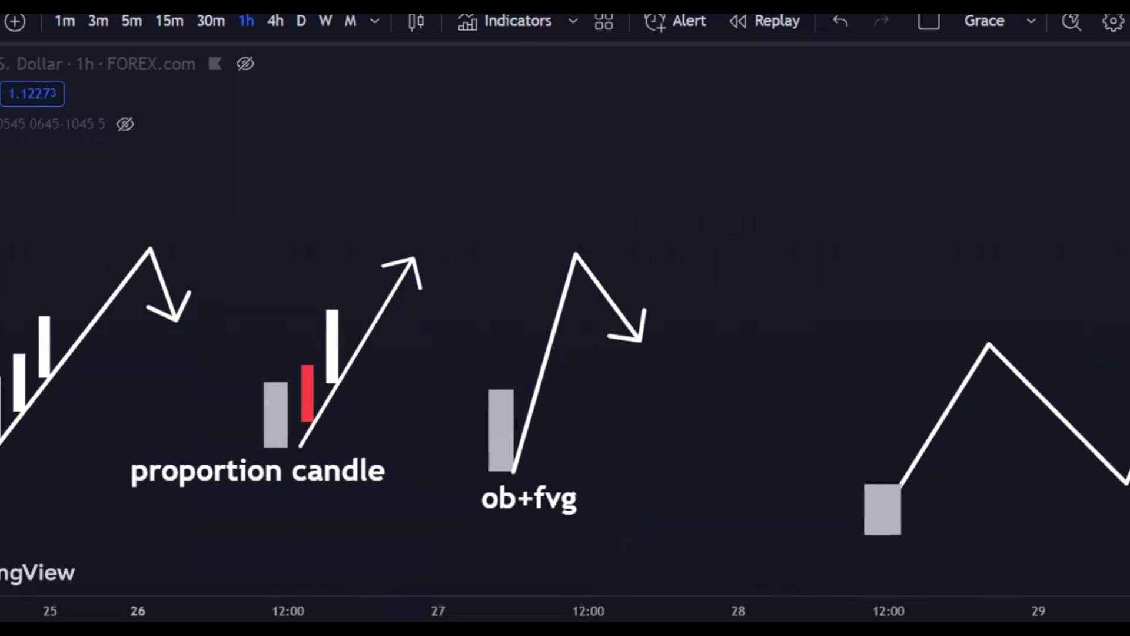
# Step: Mark the gap above the ob+fvg candle block with two short horizontal trend lines, both ending at 27 June 15:00
pyautogui.click(513, 380)
pyautogui.click(626, 380)
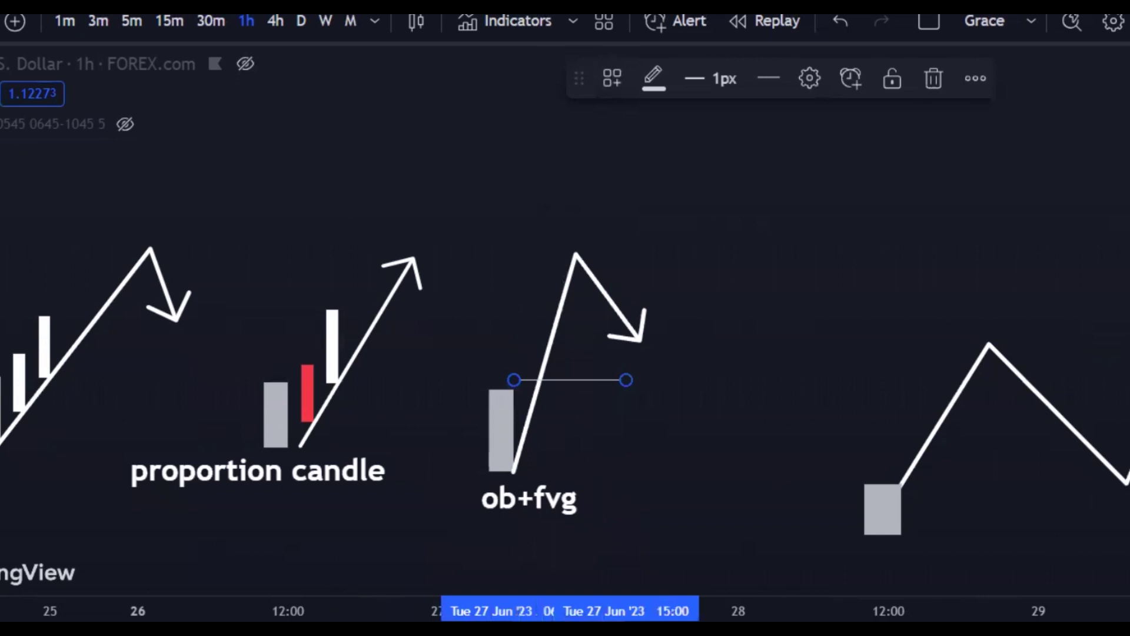
pyautogui.hotkey('alt', 't')
pyautogui.click(526, 354)
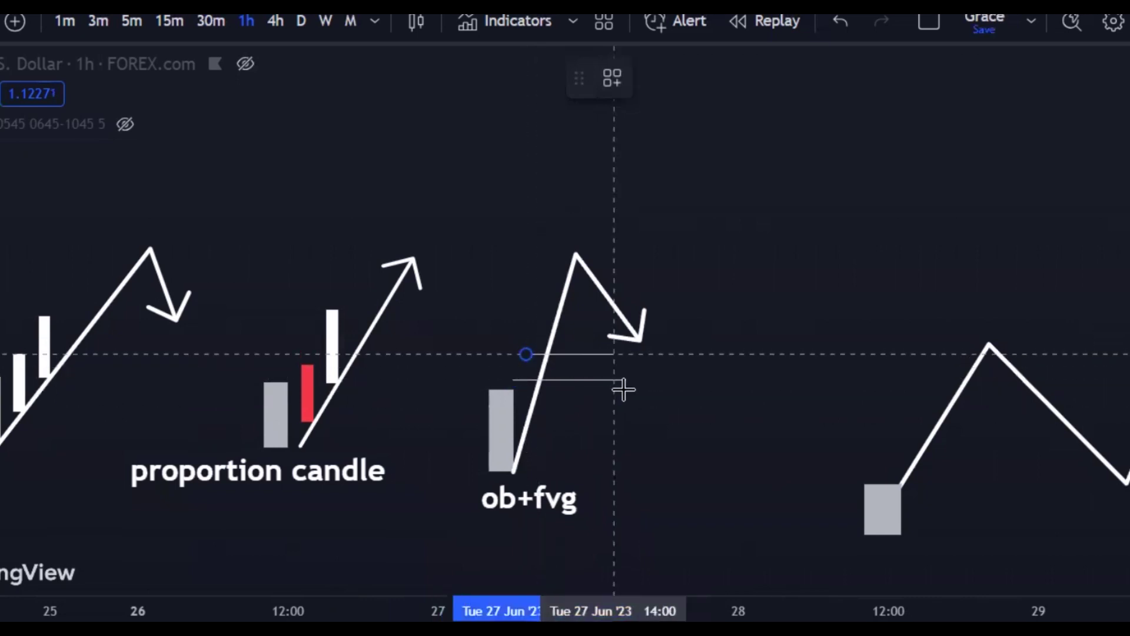
pyautogui.click(626, 388)
pyautogui.click(675, 405)
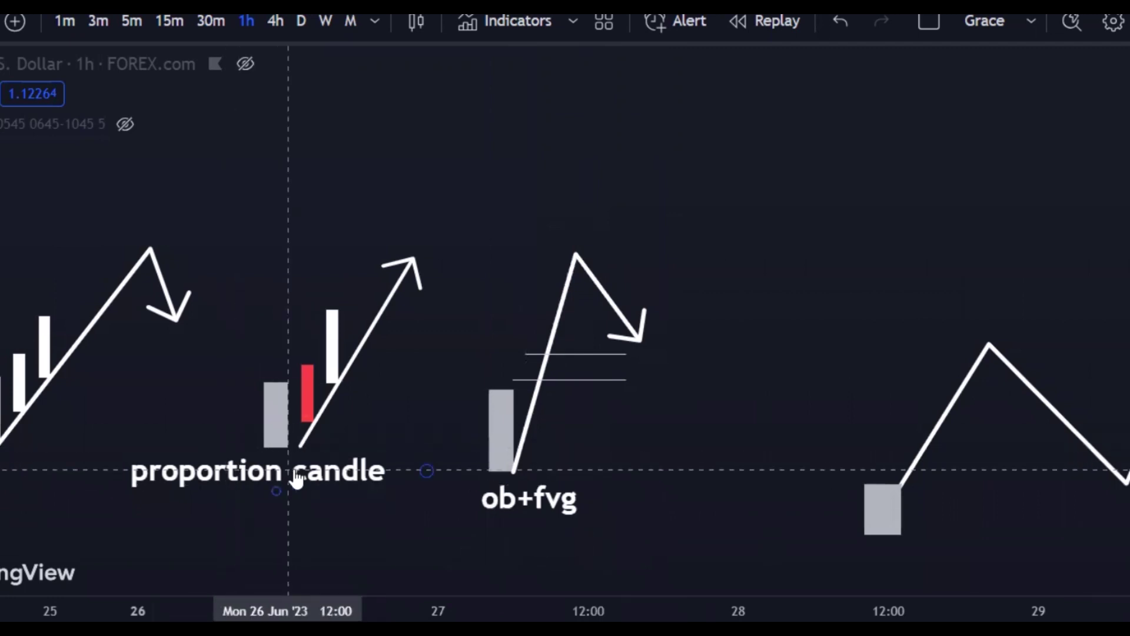
# Step: Add a short downward arrow from the peak of the proportion candle sketch's rising arrow
pyautogui.click(280, 416)
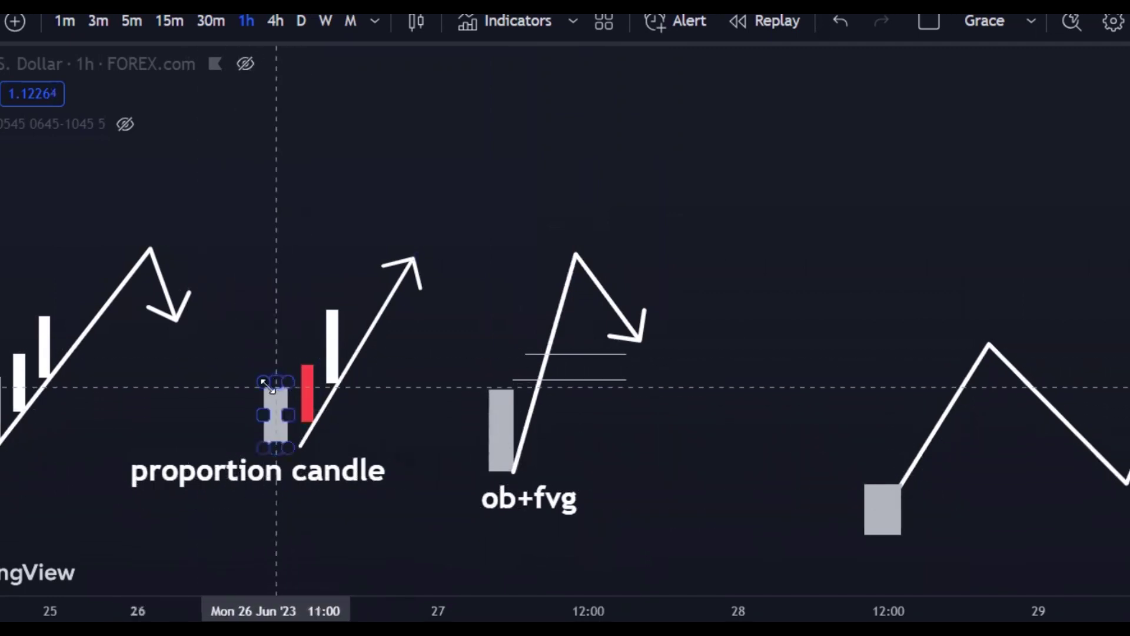
pyautogui.click(331, 393)
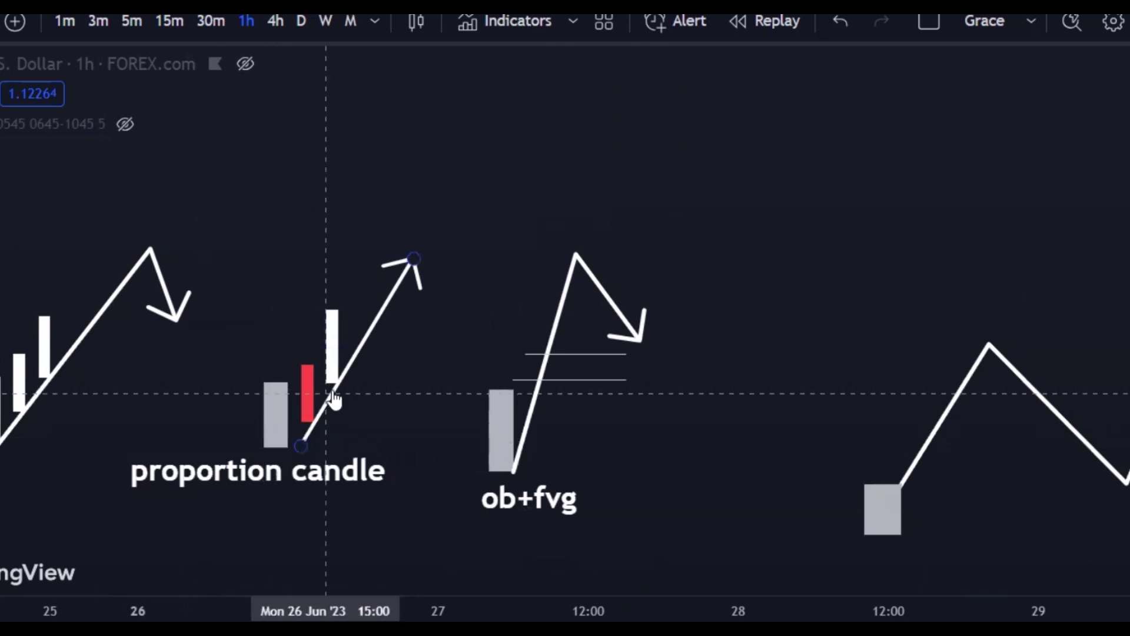
pyautogui.click(332, 365)
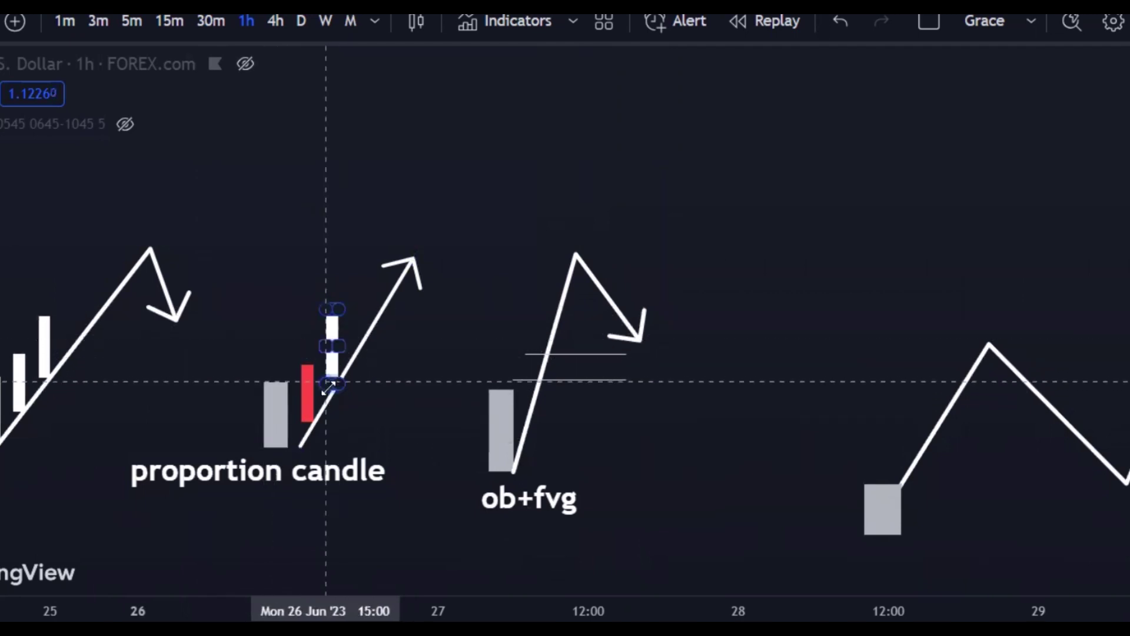
pyautogui.click(352, 280)
pyautogui.click(331, 315)
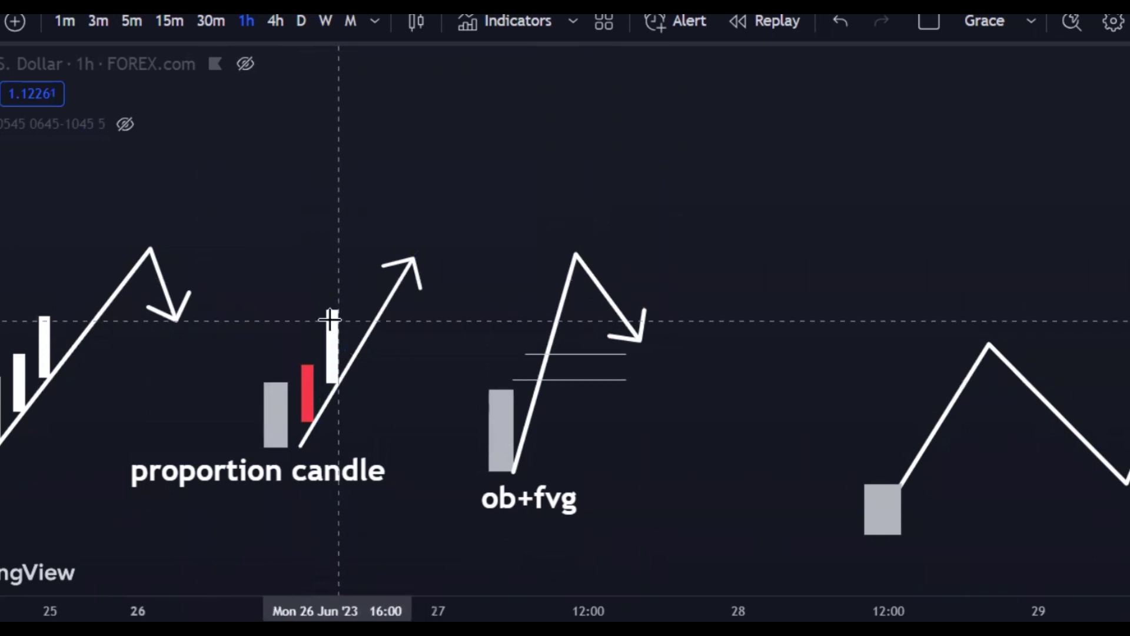
pyautogui.click(366, 309)
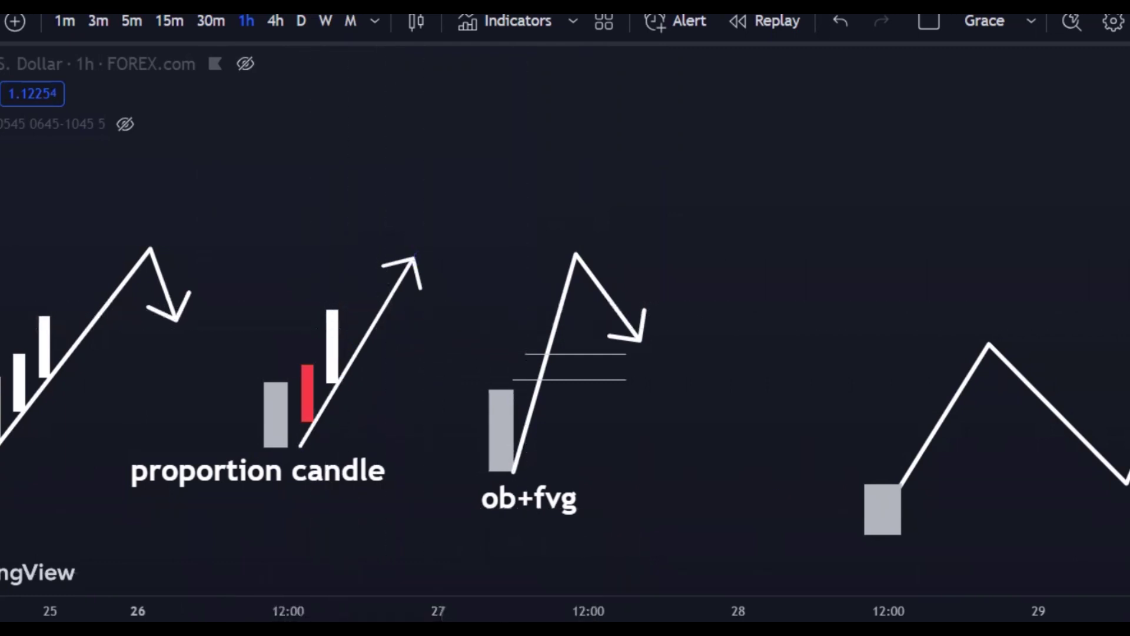
pyautogui.moveTo(414, 263)
pyautogui.mouseDown()
pyautogui.moveTo(431, 328)
pyautogui.moveTo(352, 315)
pyautogui.moveTo(402, 310)
pyautogui.moveTo(439, 327)
pyautogui.mouseUp()
pyautogui.click(460, 202)
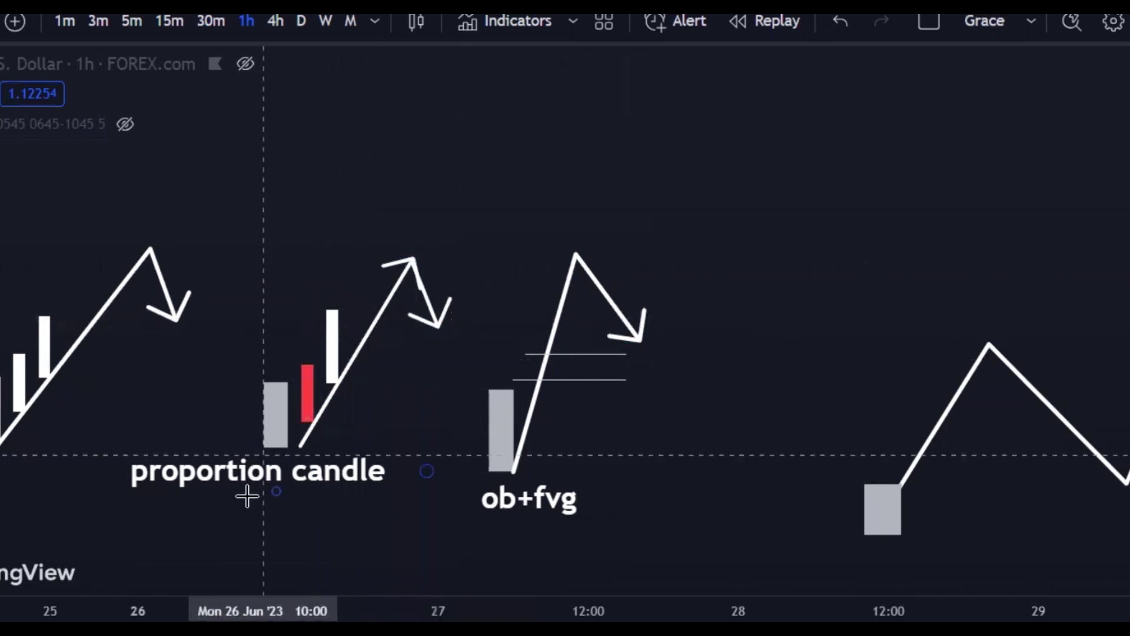
# Step: Rearrange the white candles of the 3 candle ob sketch into a descending sequence and raise the peak of its path
pyautogui.moveTo(282, 211); pyautogui.dragTo(598, 270)
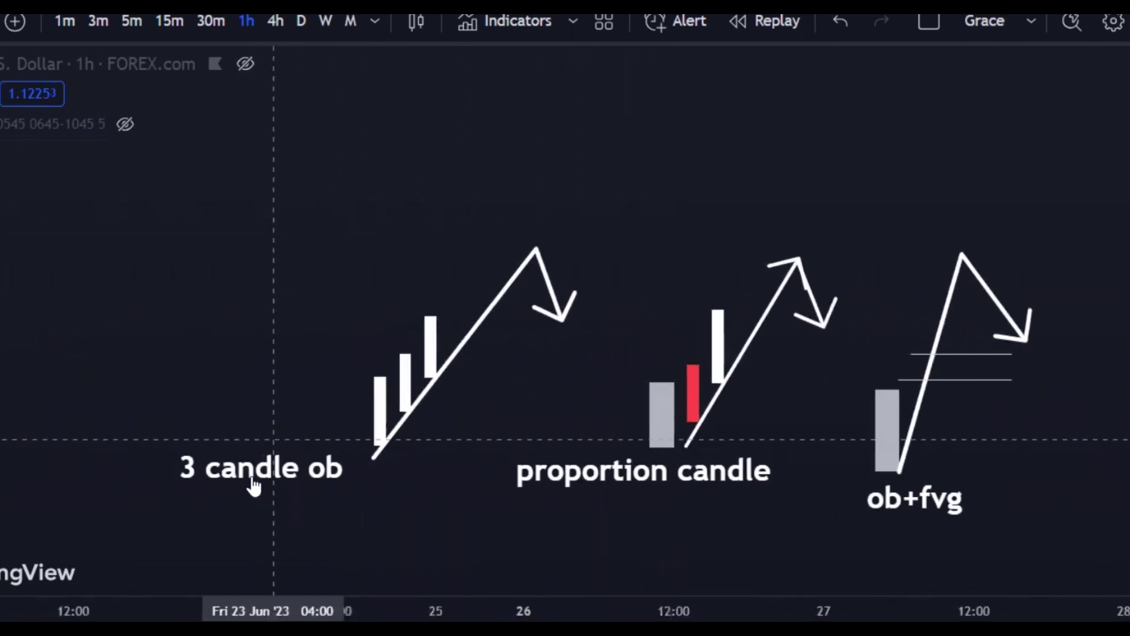
pyautogui.click(377, 408)
pyautogui.moveTo(377, 408)
pyautogui.mouseDown()
pyautogui.moveTo(402, 379)
pyautogui.moveTo(327, 358)
pyautogui.mouseUp()
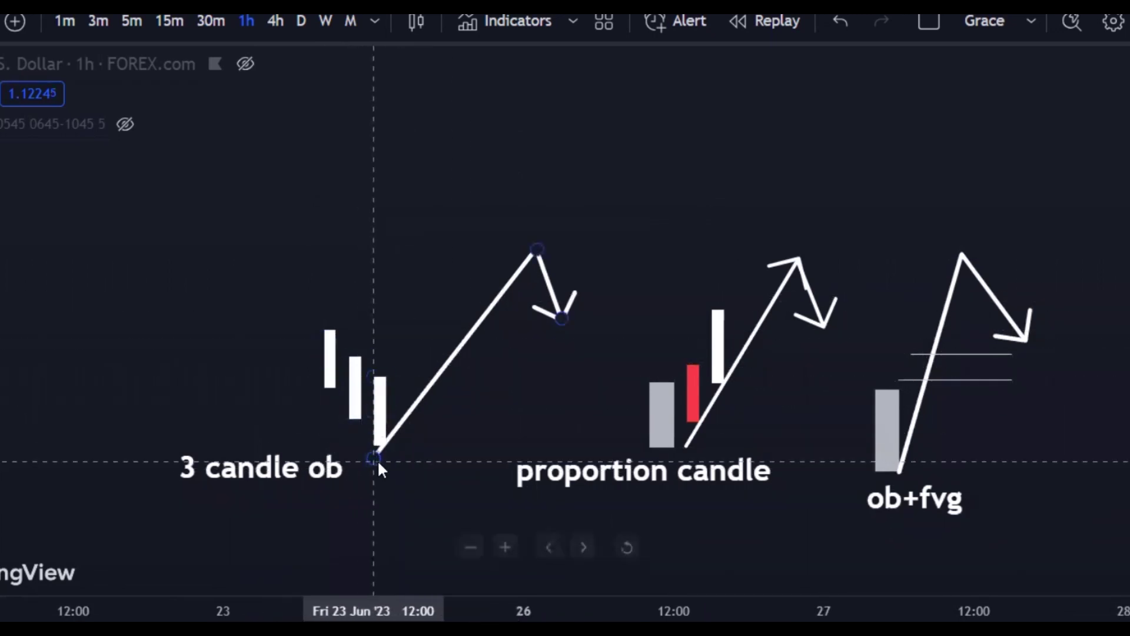
pyautogui.moveTo(537, 246); pyautogui.dragTo(476, 185)
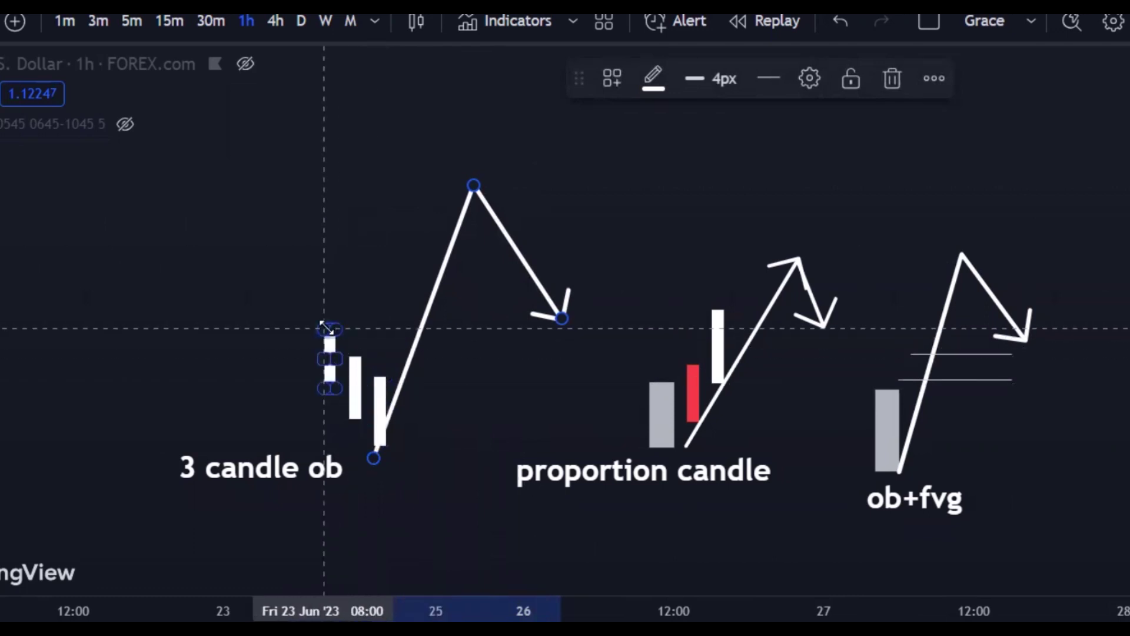
pyautogui.moveTo(326, 328); pyautogui.dragTo(353, 384)
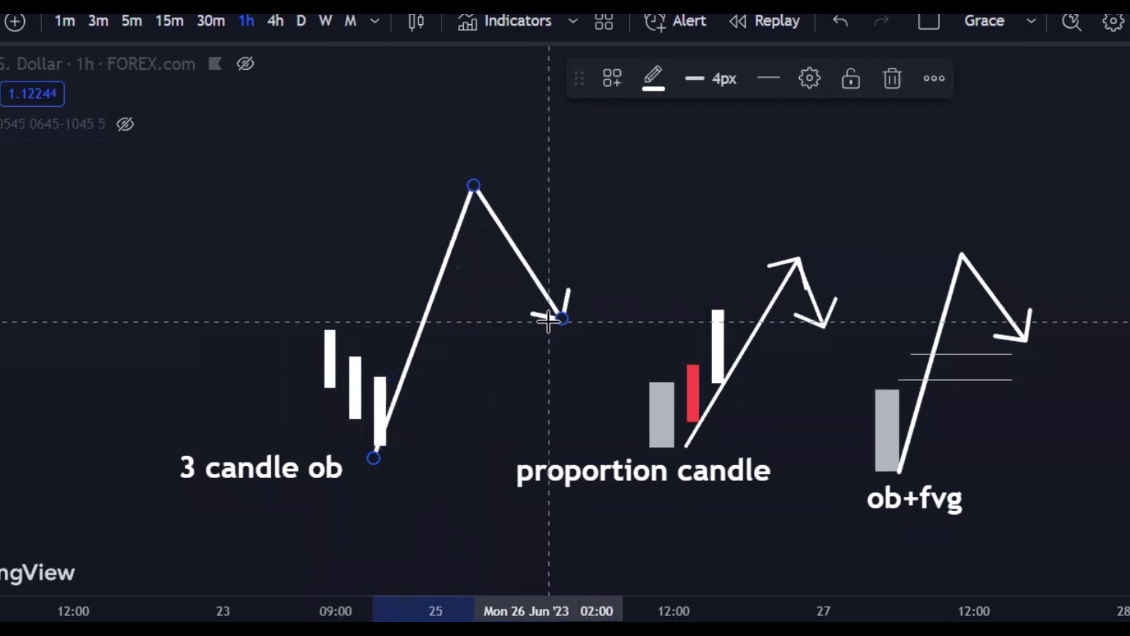
pyautogui.moveTo(506, 546)
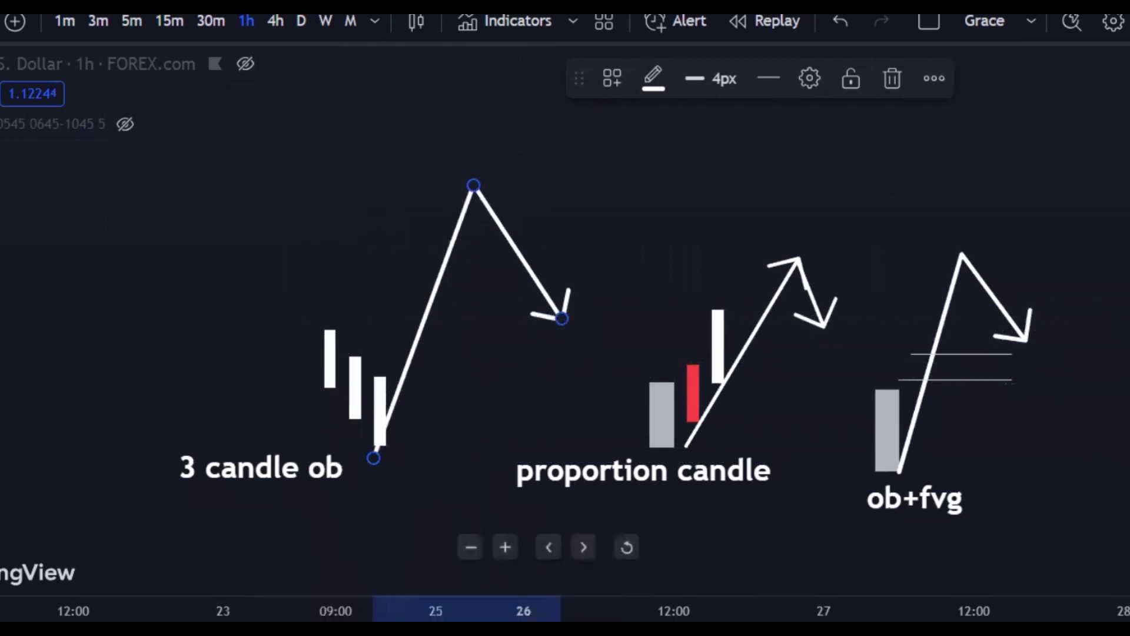
pyautogui.hotkey('alt', 'shift', 'r')
pyautogui.moveTo(299, 334)
pyautogui.mouseDown()
pyautogui.moveTo(326, 493)
pyautogui.moveTo(295, 341)
pyautogui.moveTo(299, 400)
pyautogui.mouseUp()
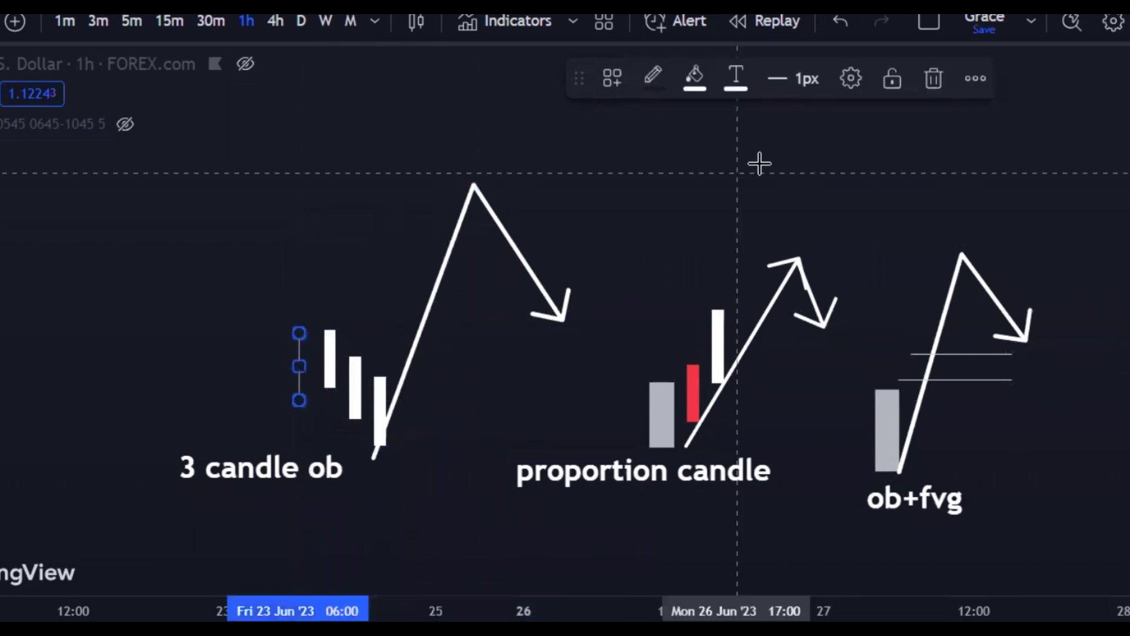
pyautogui.click(929, 77)
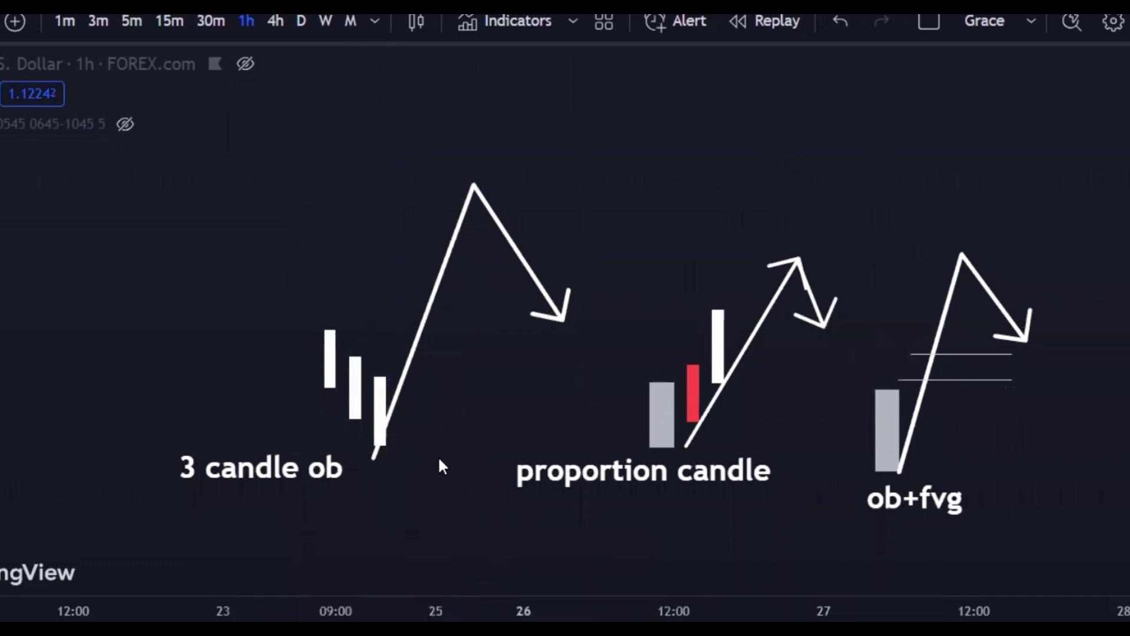
# Step: Draw a Fibonacci retracement from the top of the first descending candle at 1.10675 to the bottom of the third at 1.09600
pyautogui.click(310, 329)
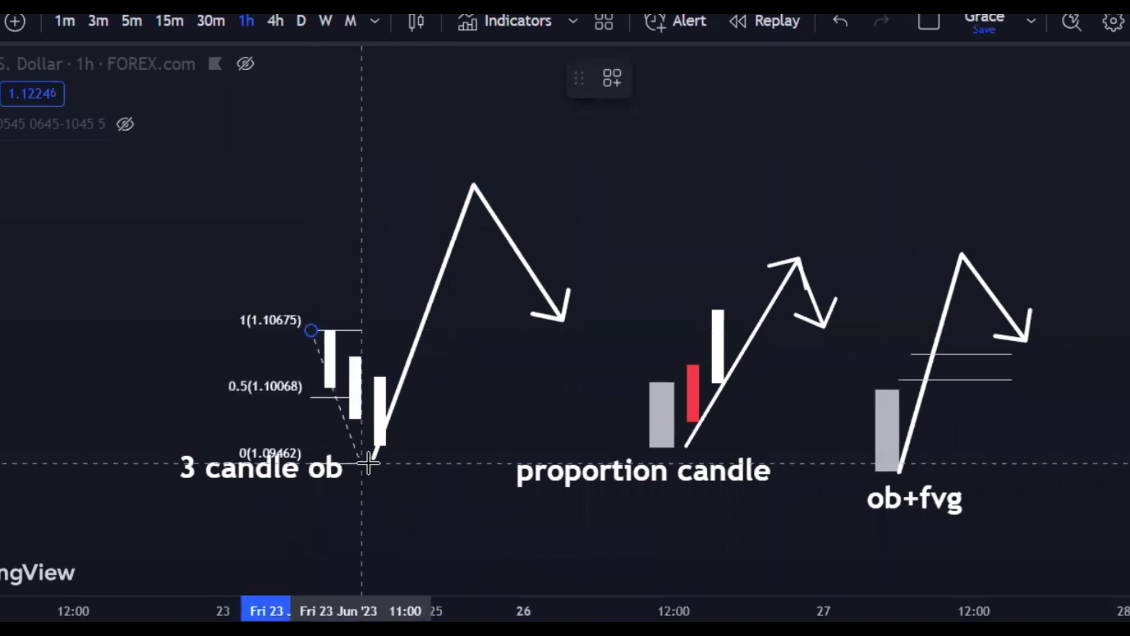
pyautogui.click(450, 447)
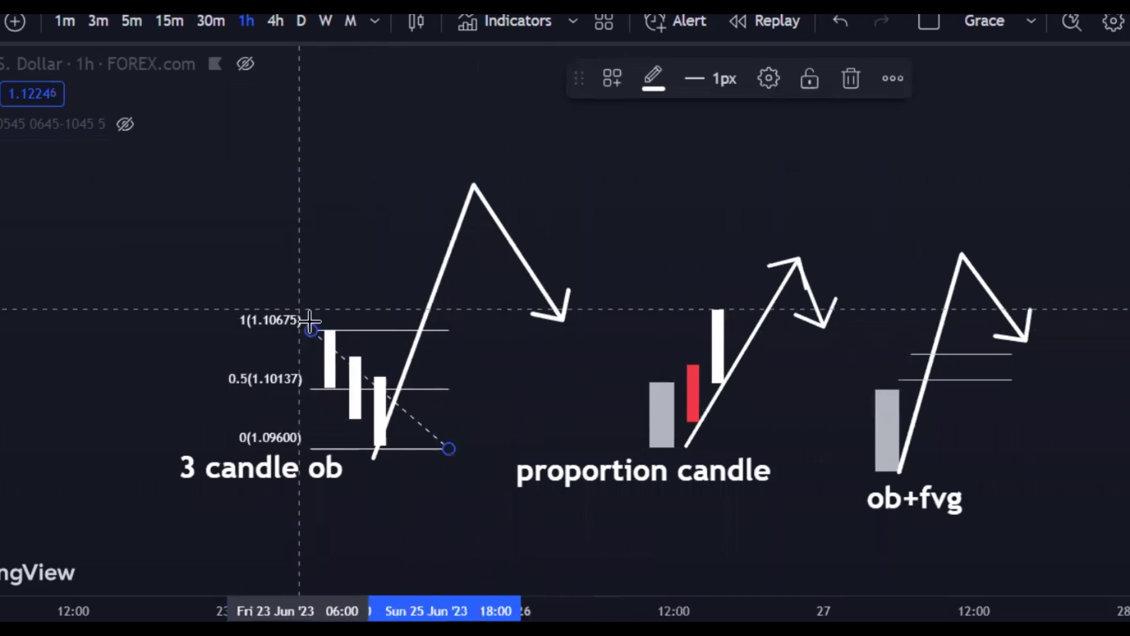
pyautogui.click(413, 347)
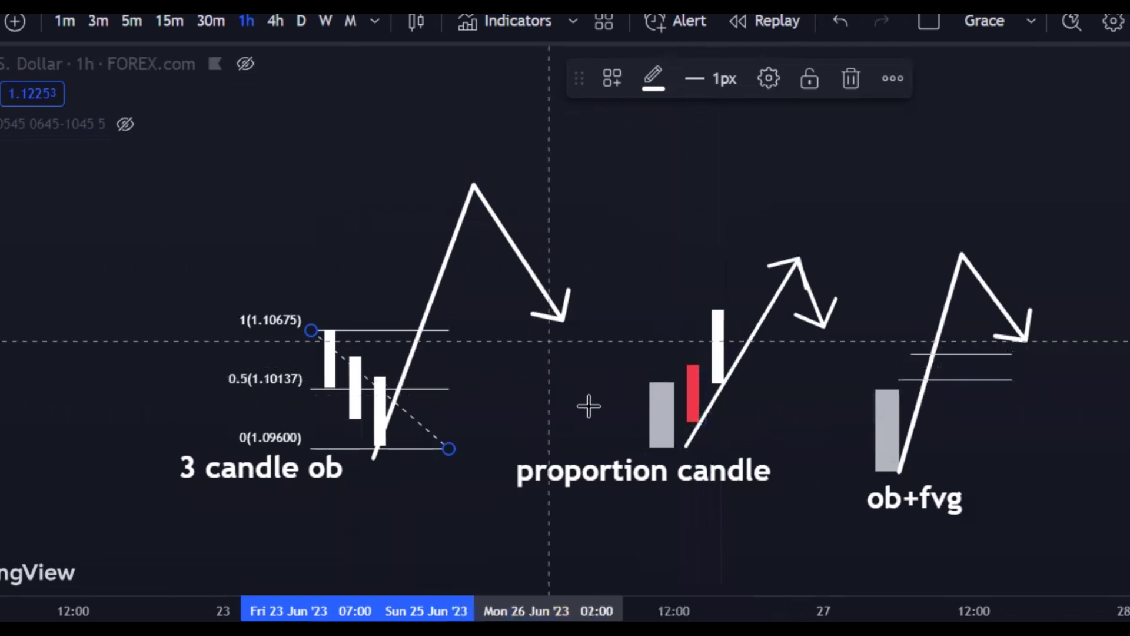
pyautogui.click(616, 391)
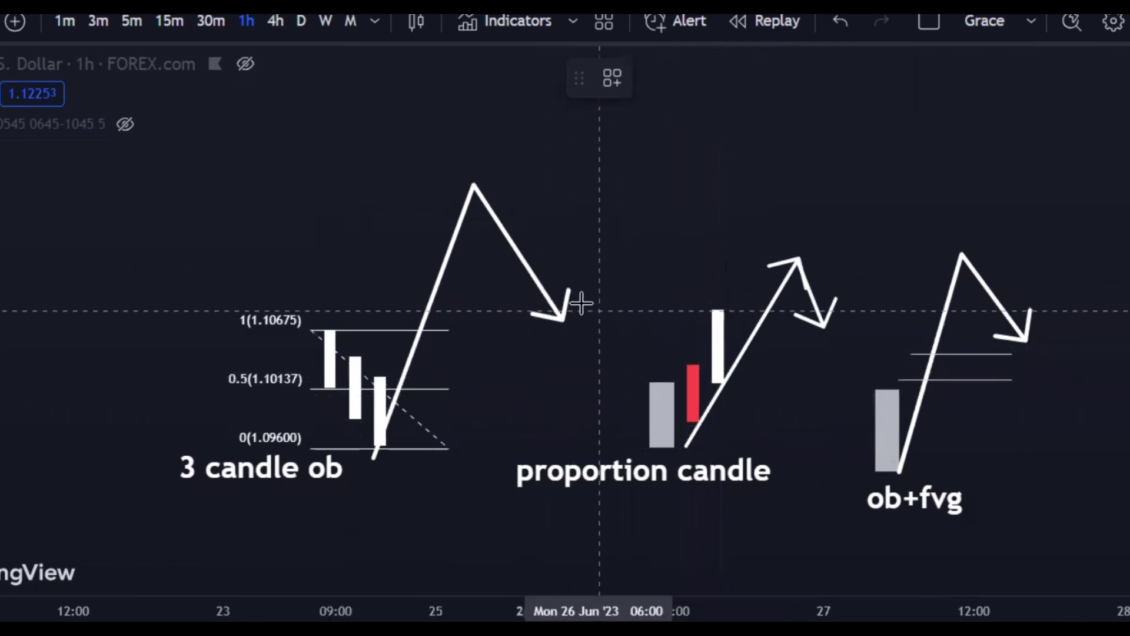
# Step: Sketch a path falling to the base of the proportion candle sketch and rising to 27 June 04:00, and delete it
pyautogui.click(574, 285)
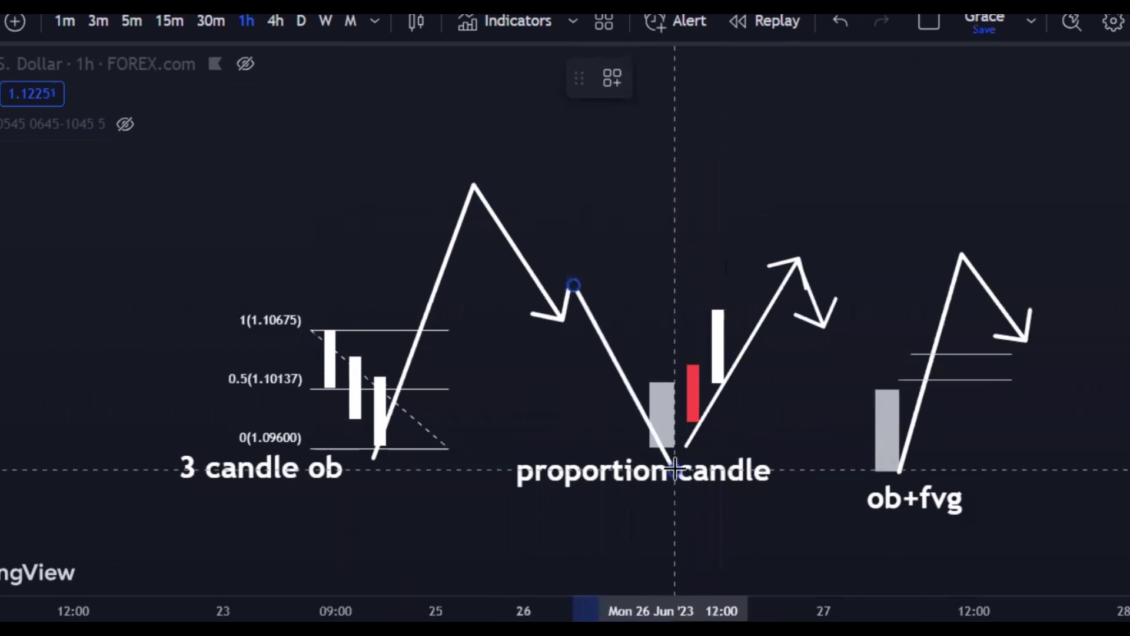
pyautogui.click(675, 470)
pyautogui.click(849, 180)
pyautogui.doubleClick(875, 110)
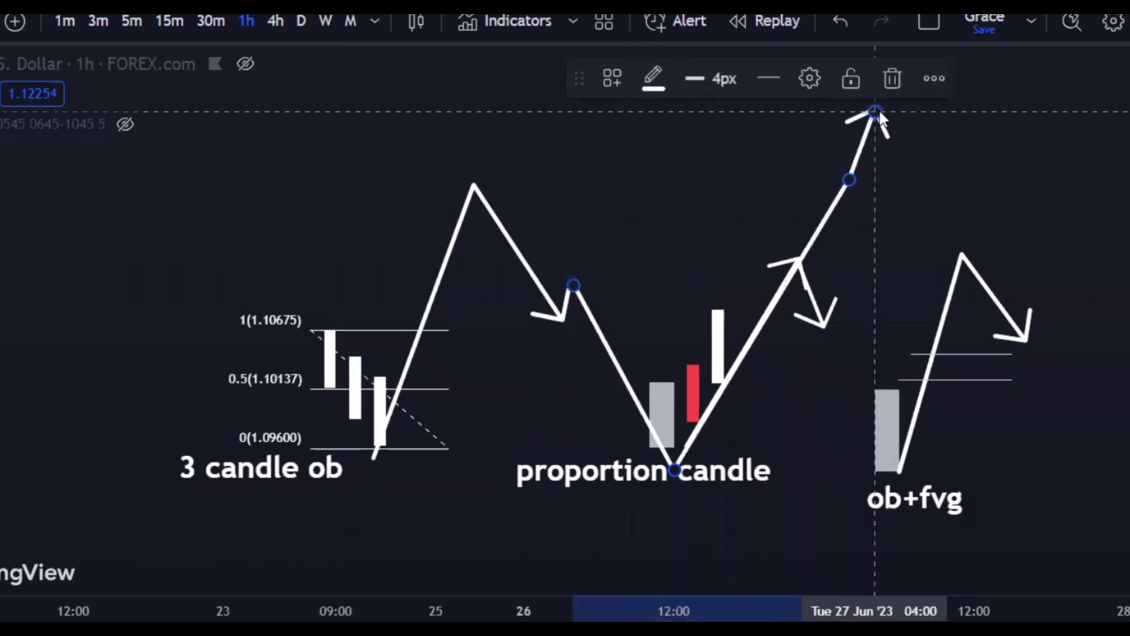
pyautogui.click(892, 79)
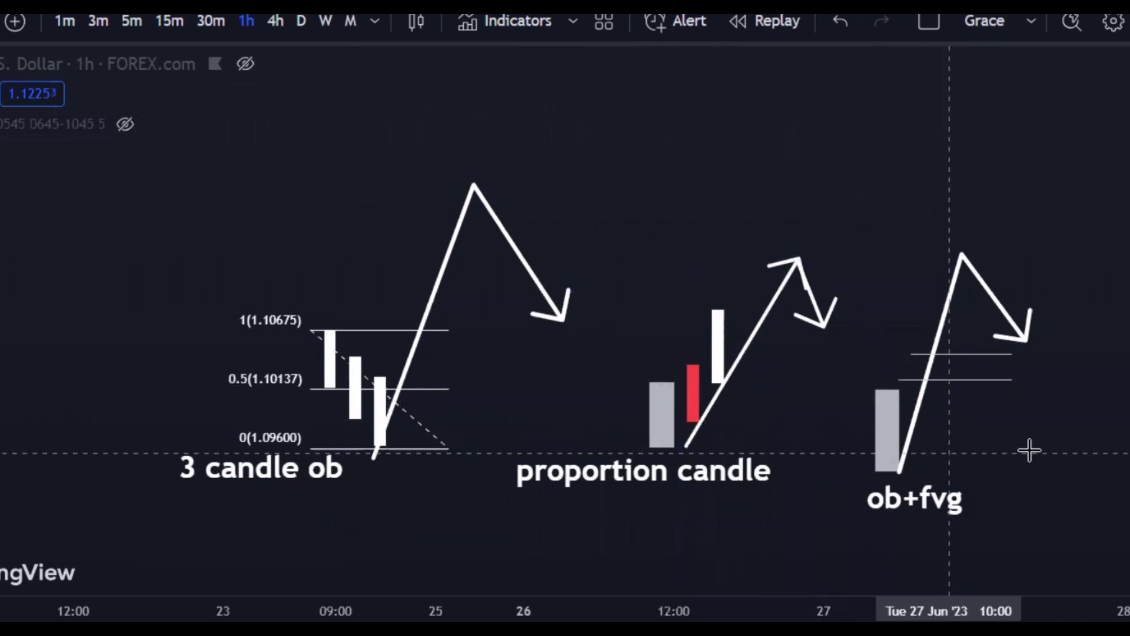
pyautogui.moveTo(1029, 451); pyautogui.dragTo(772, 469)
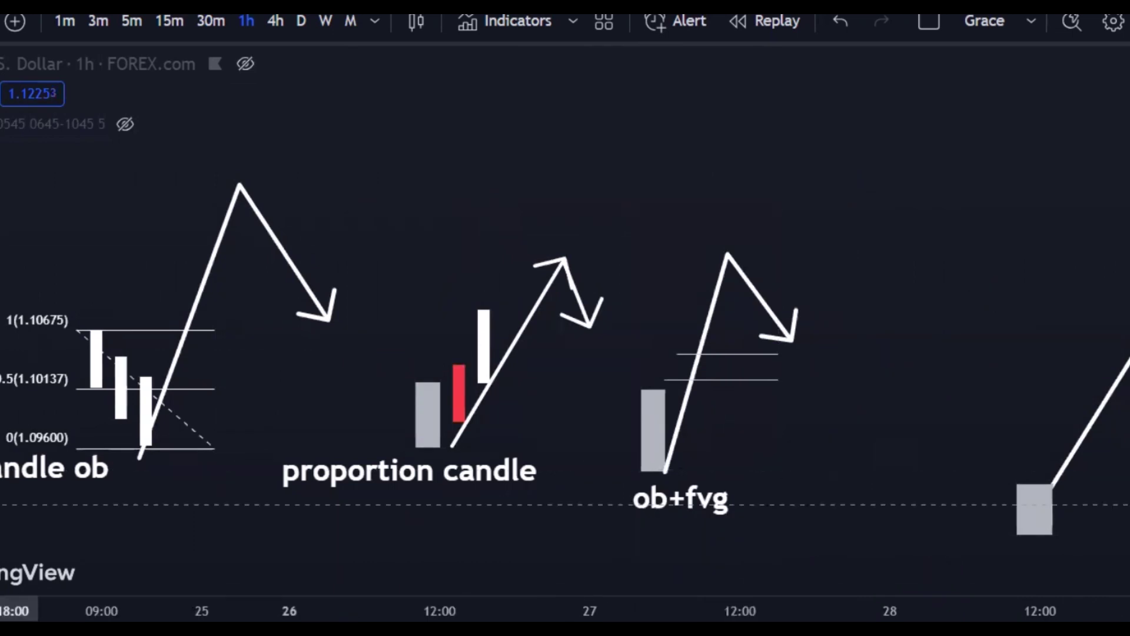
# Step: Switch the EURUSD chart to the daily timeframe, show the hidden candles and bring the view to the latest price
pyautogui.click(303, 22)
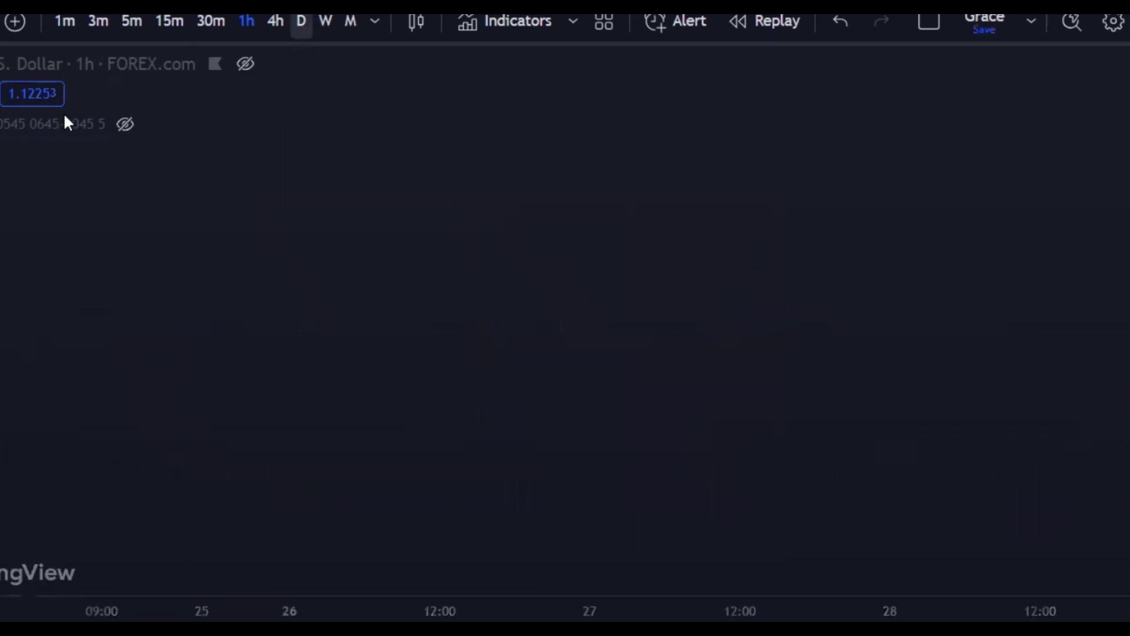
pyautogui.click(245, 63)
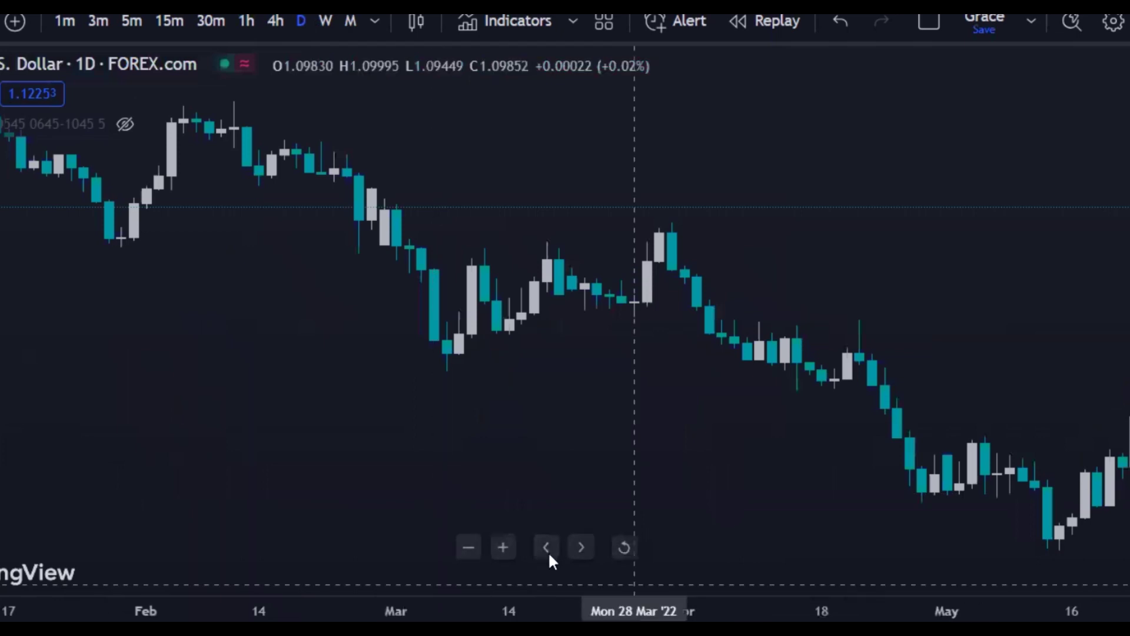
pyautogui.click(621, 549)
pyautogui.moveTo(920, 609); pyautogui.dragTo(900, 609)
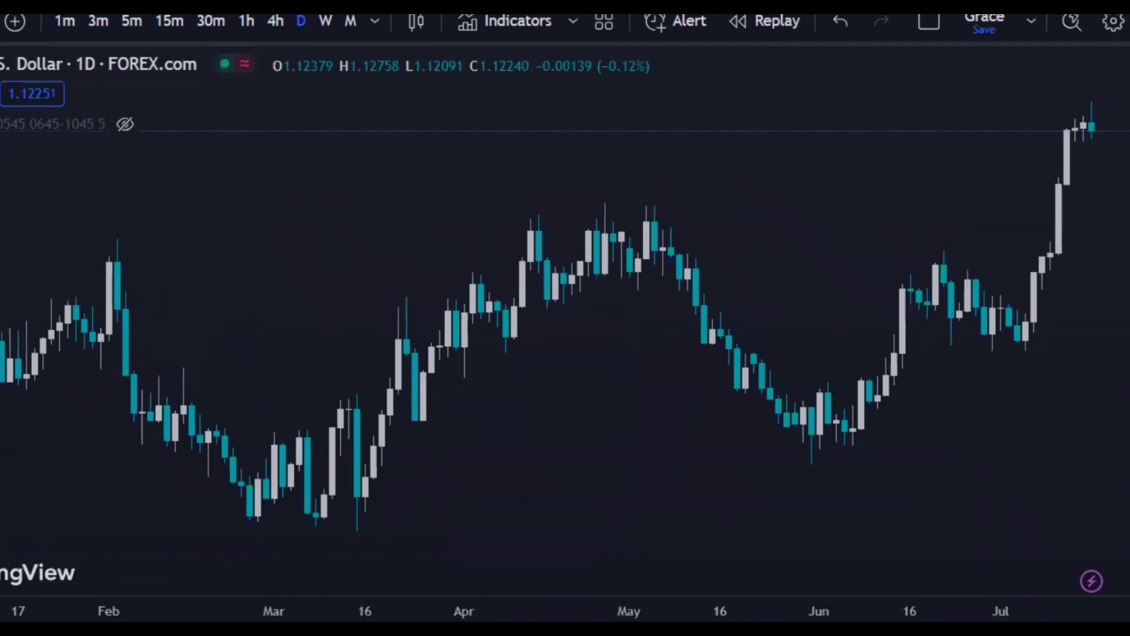
pyautogui.moveTo(888, 609); pyautogui.dragTo(865, 609)
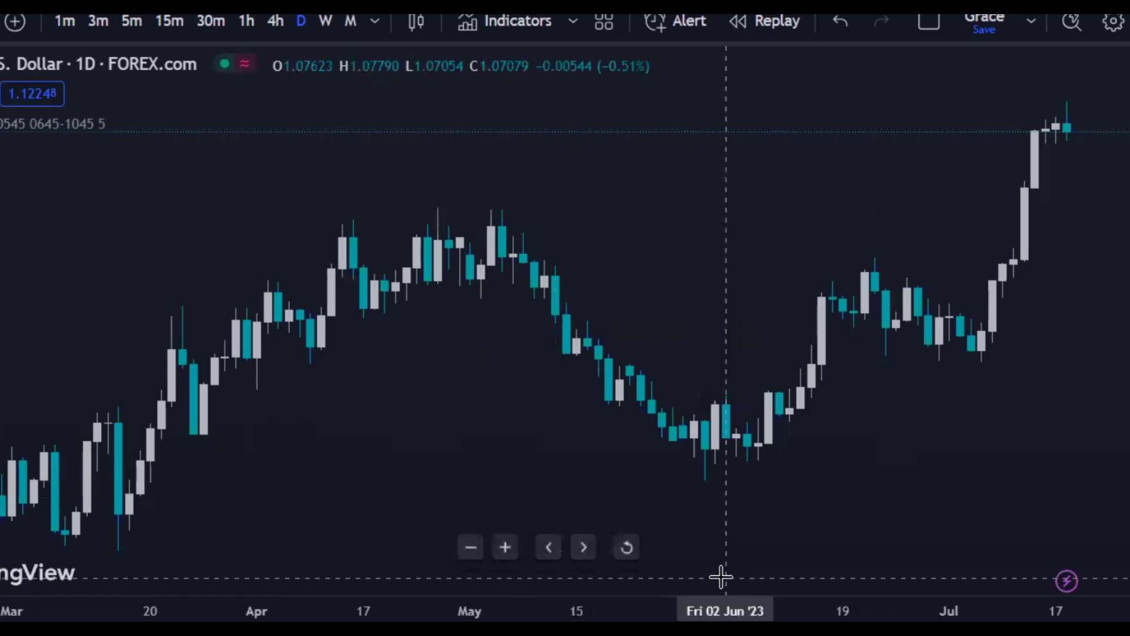
# Step: Draw an arrow path from the early-June low up to 23 June 2023, down to 7 July and up past the latest high
pyautogui.click(715, 463)
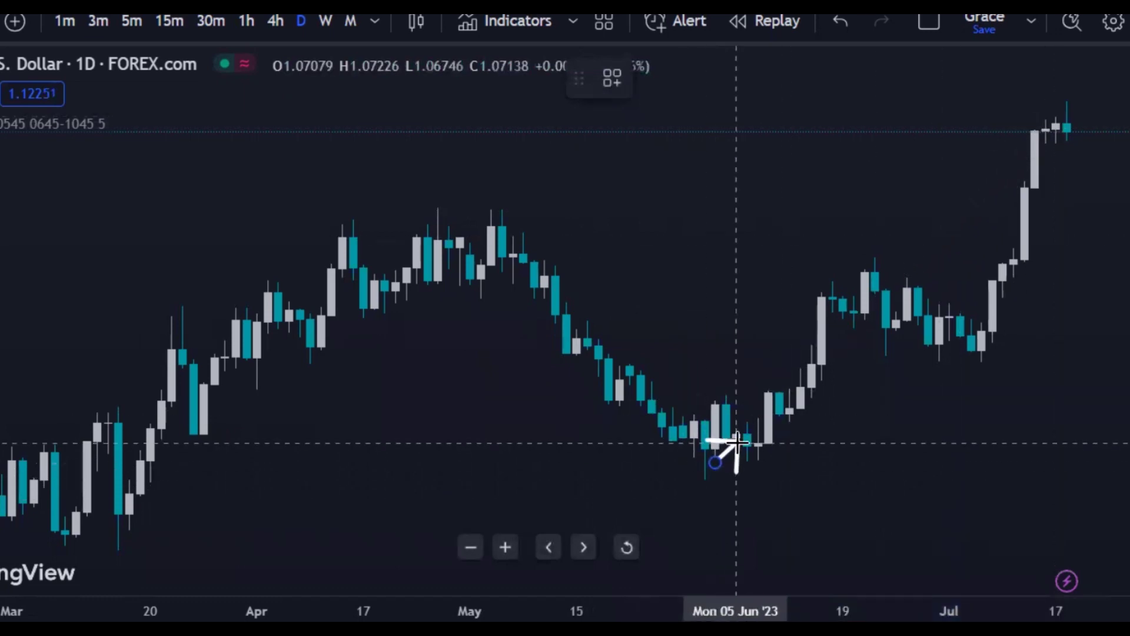
pyautogui.click(886, 274)
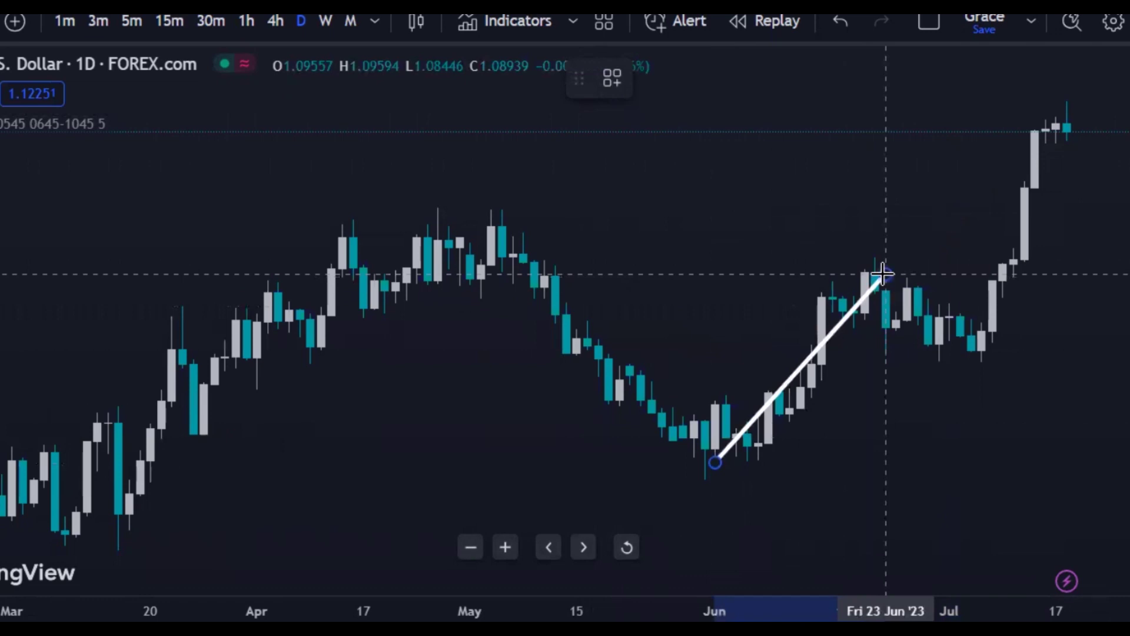
pyautogui.click(992, 352)
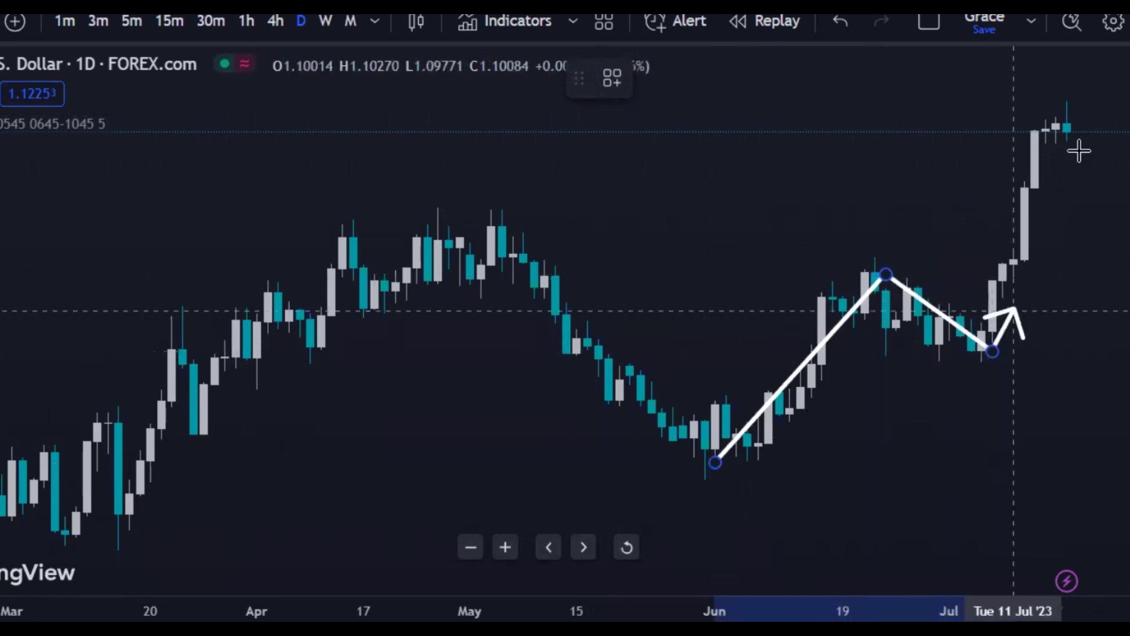
pyautogui.doubleClick(1086, 111)
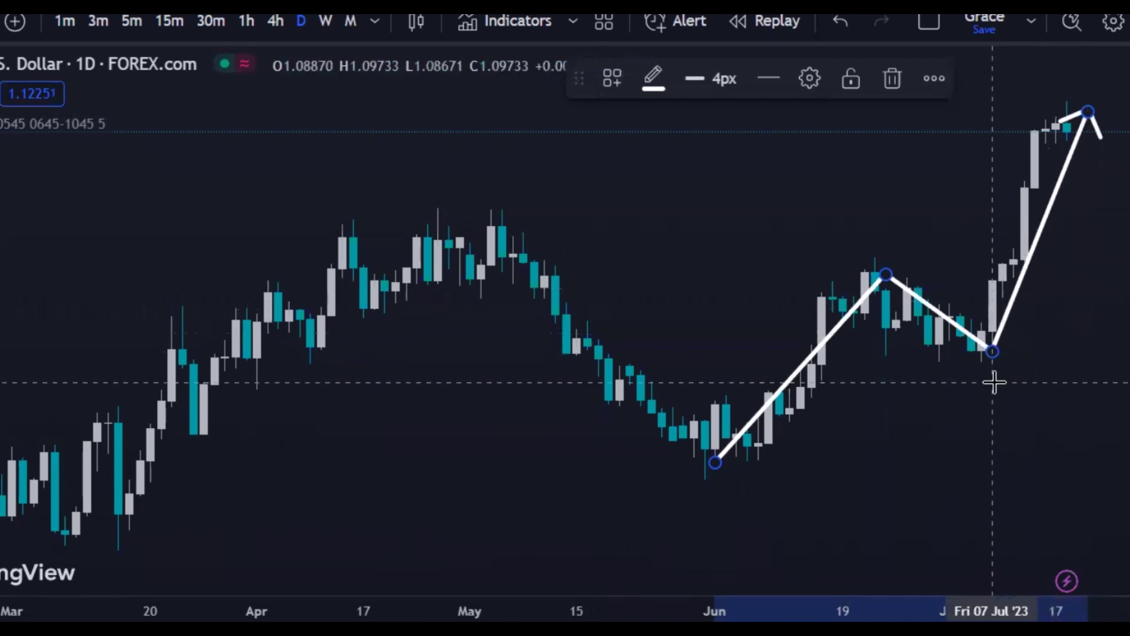
pyautogui.click(1031, 397)
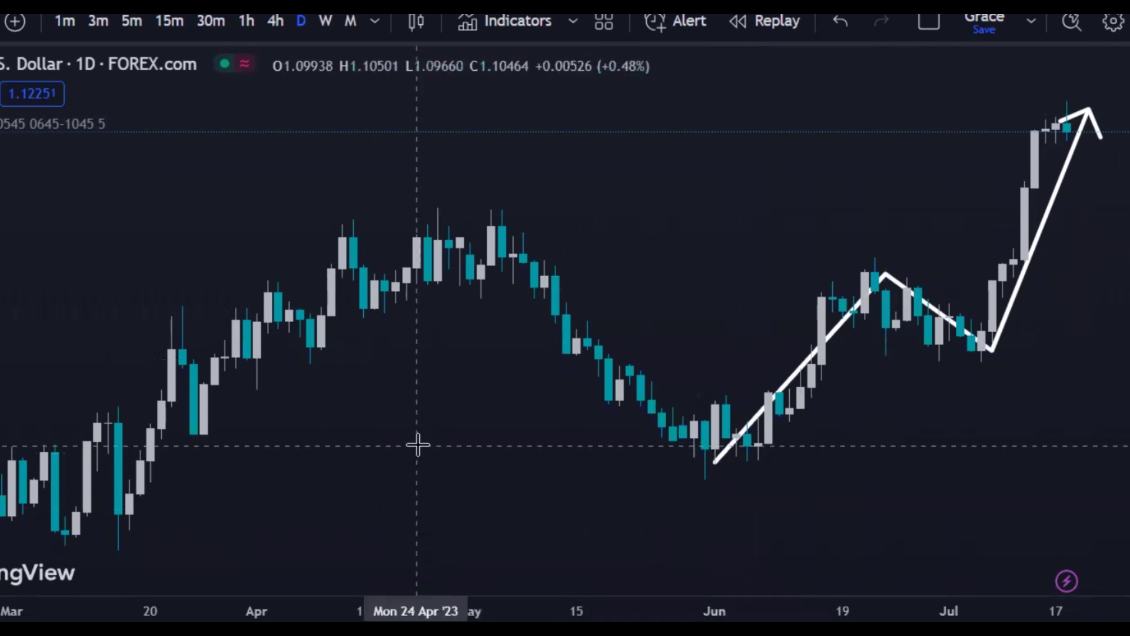
# Step: Draw a rising arrow from the early-March low to the highs at 1 May 2023
pyautogui.moveTo(419, 444); pyautogui.dragTo(785, 361)
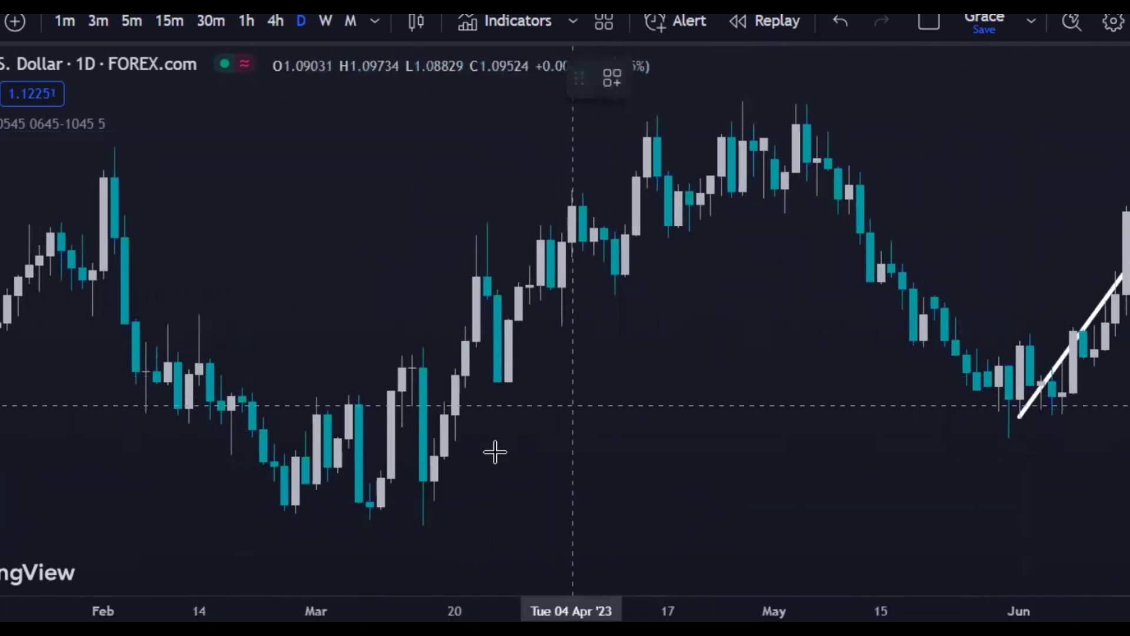
pyautogui.click(382, 505)
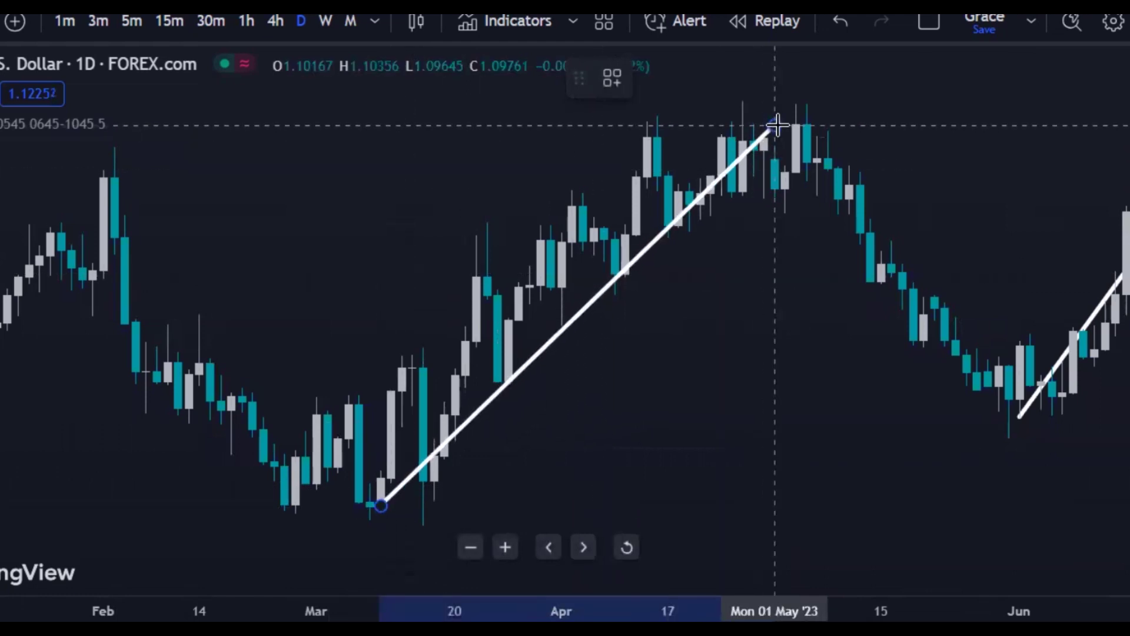
pyautogui.click(777, 124)
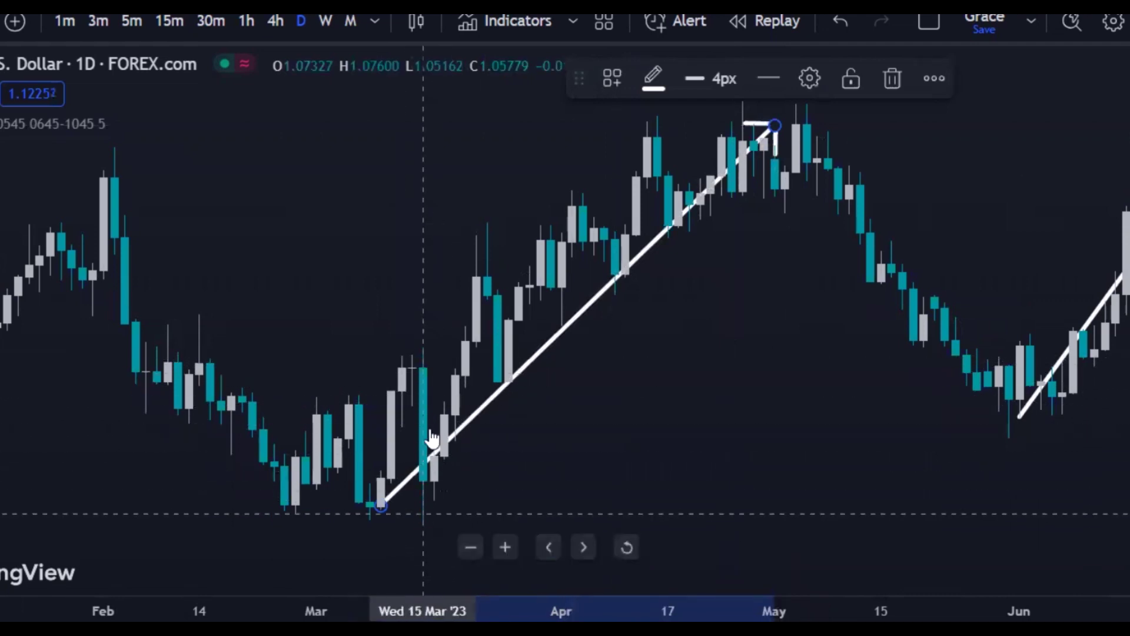
# Step: Draw a rectangle from 14 March to 2 June 2023 across the large mid-March candle and fill it light grey at 15% opacity
pyautogui.click(412, 368)
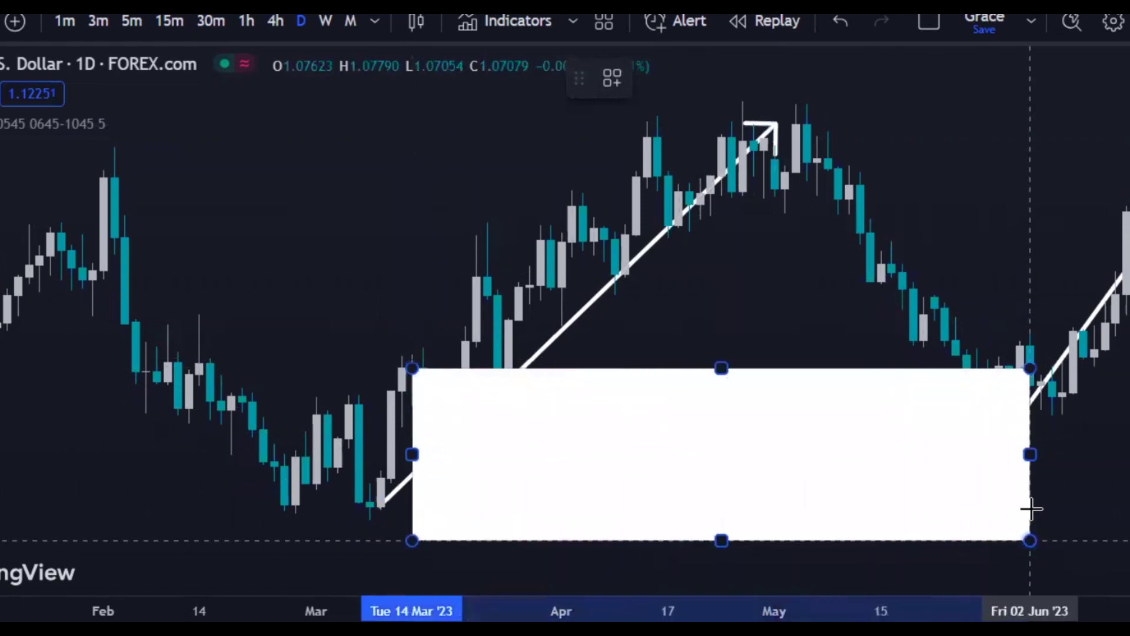
pyautogui.click(1030, 503)
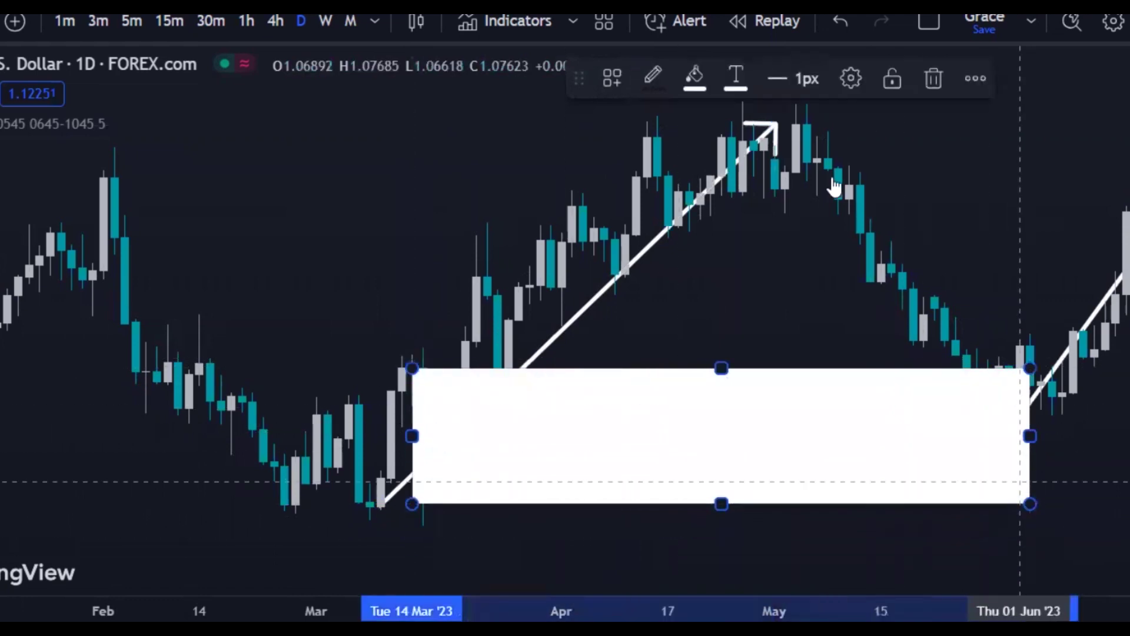
pyautogui.click(695, 77)
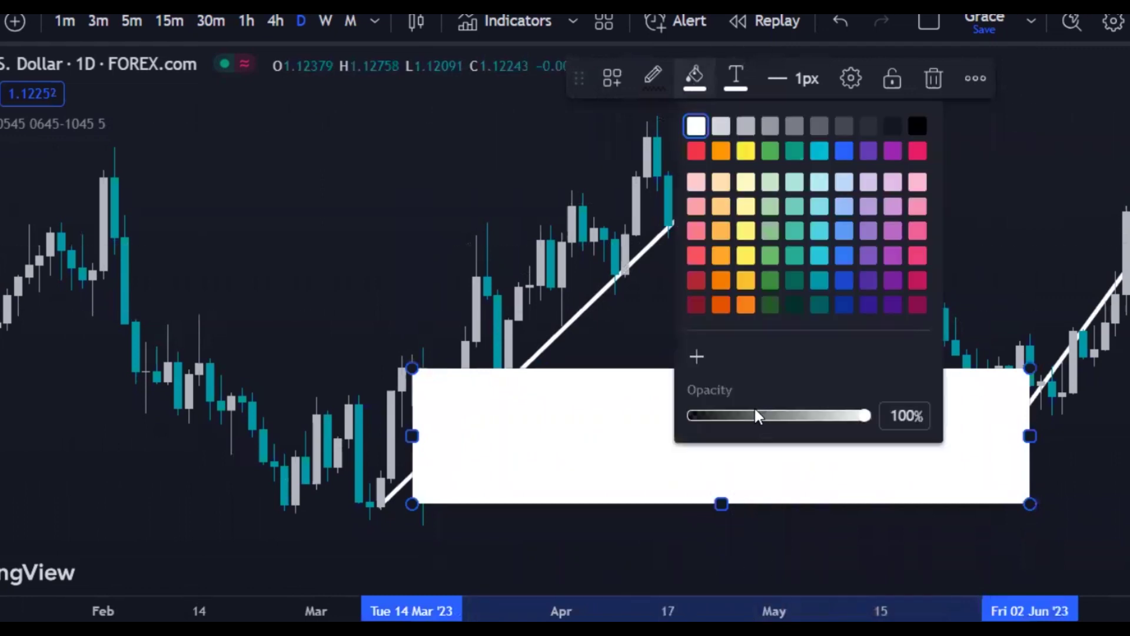
pyautogui.moveTo(865, 417); pyautogui.dragTo(723, 420)
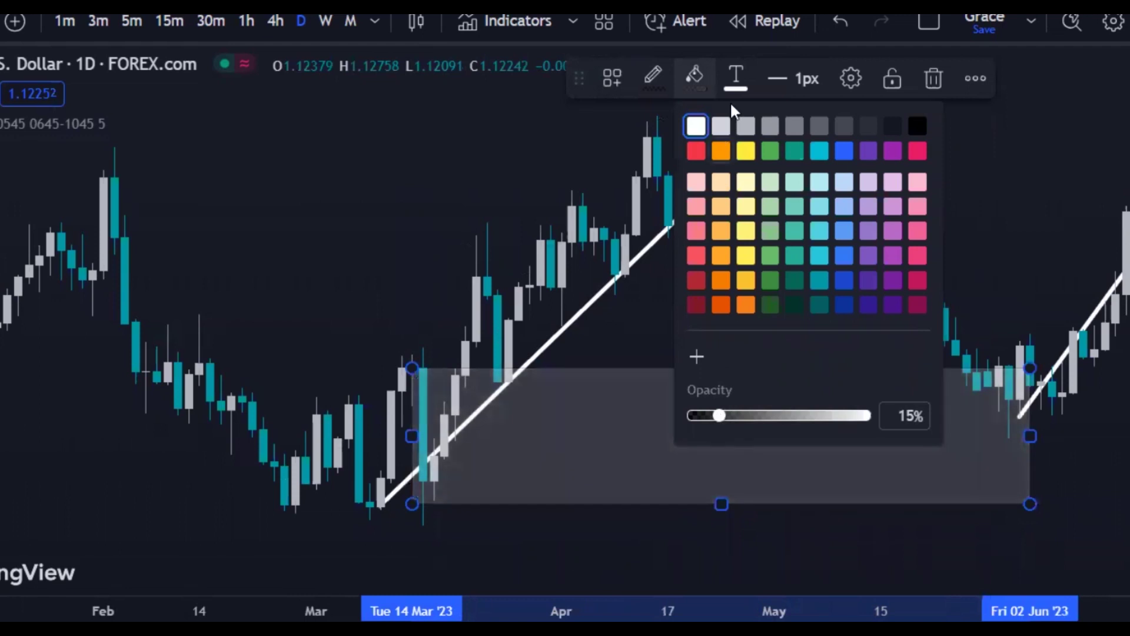
pyautogui.click(745, 125)
pyautogui.click(679, 331)
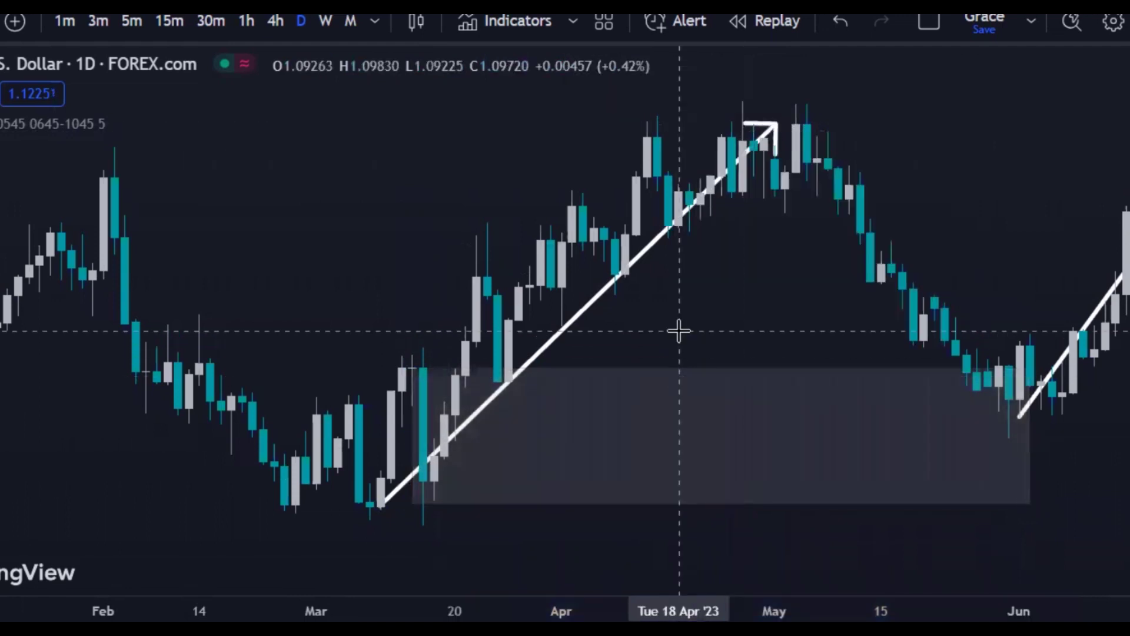
# Step: Draw a thin horizontal line through the middle of the grey zone from 14 March to 12 June 2023, level with the late-May low
pyautogui.click(492, 501)
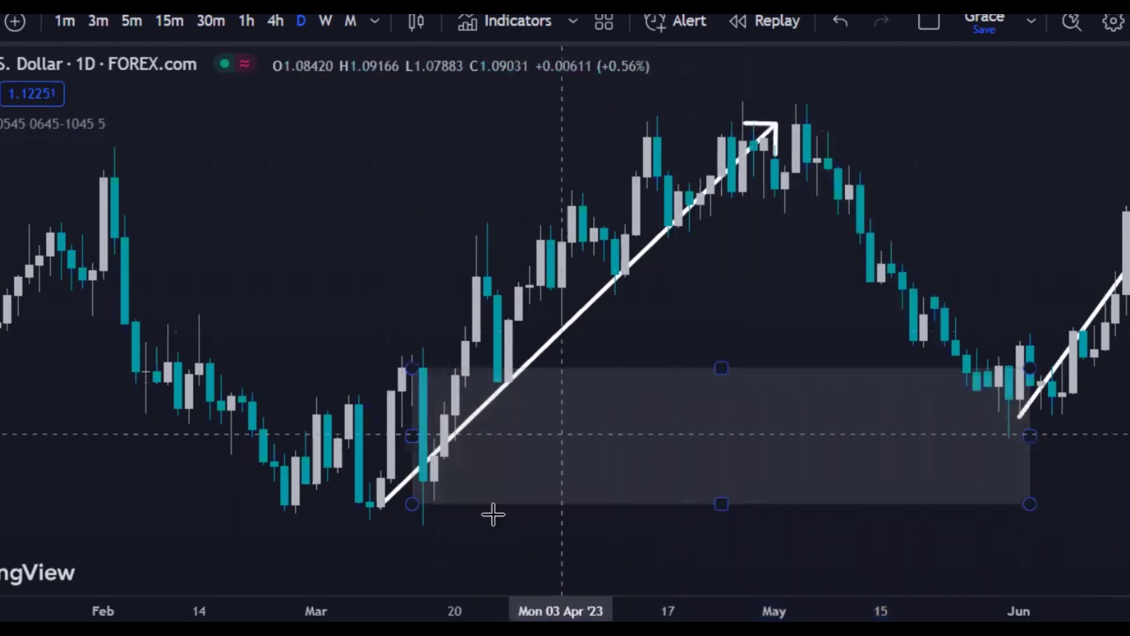
pyautogui.click(755, 378)
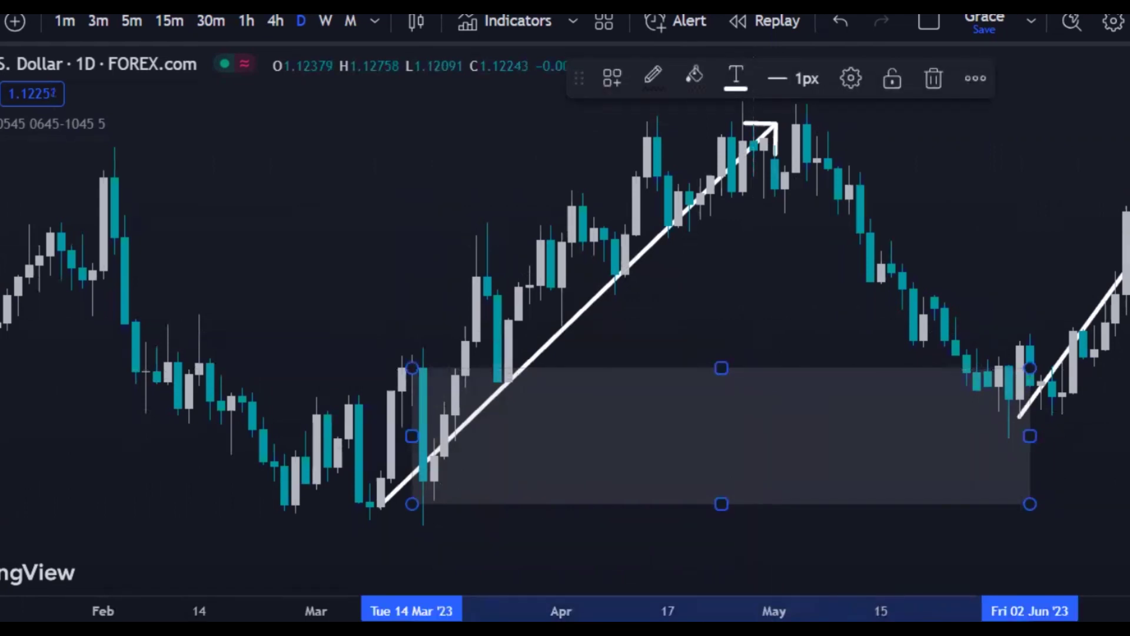
pyautogui.press('Escape')
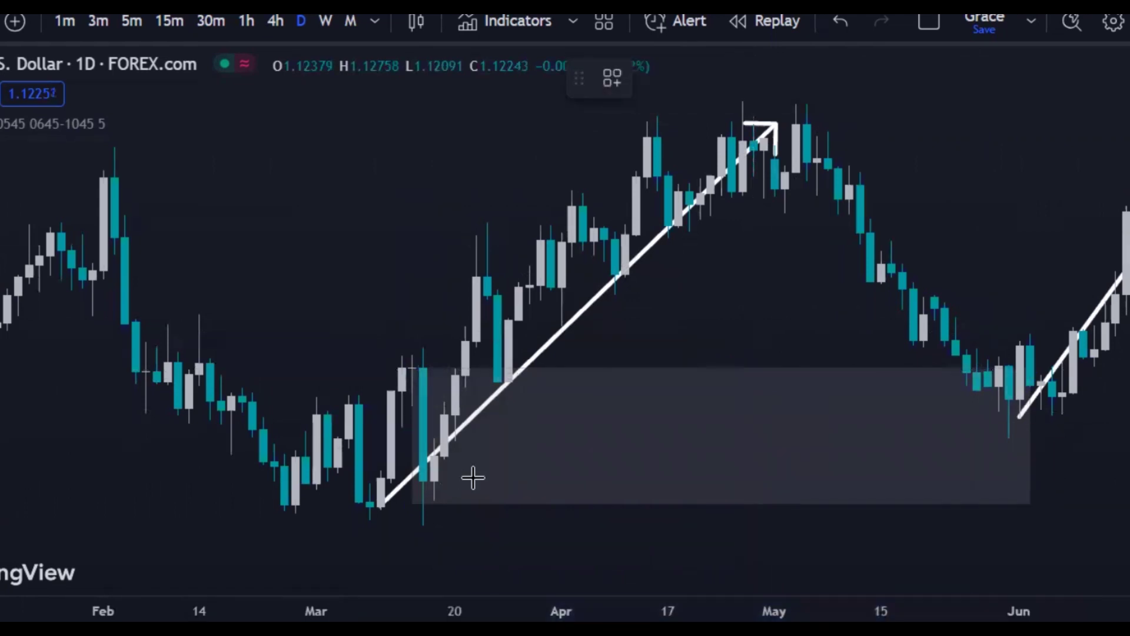
pyautogui.click(414, 441)
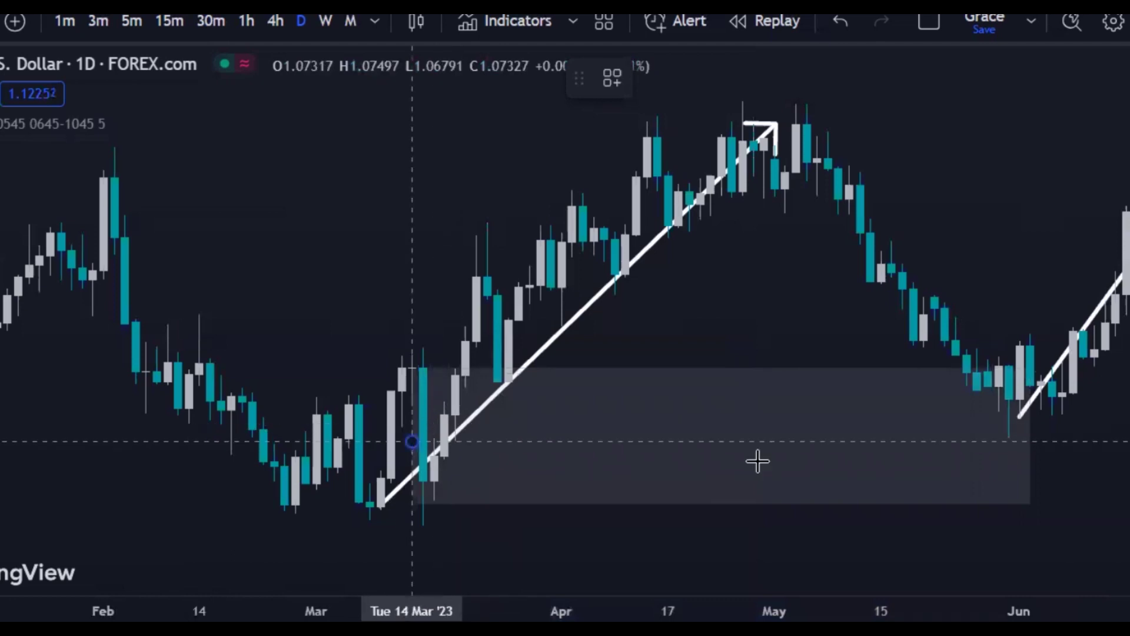
pyautogui.click(1094, 459)
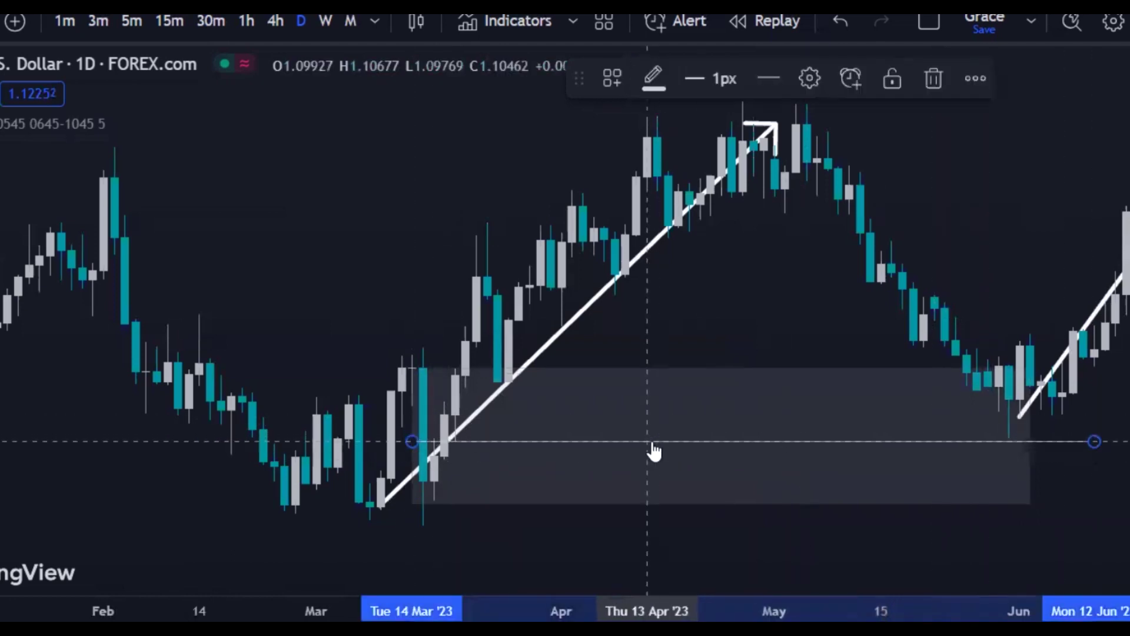
pyautogui.moveTo(653, 444); pyautogui.dragTo(654, 442)
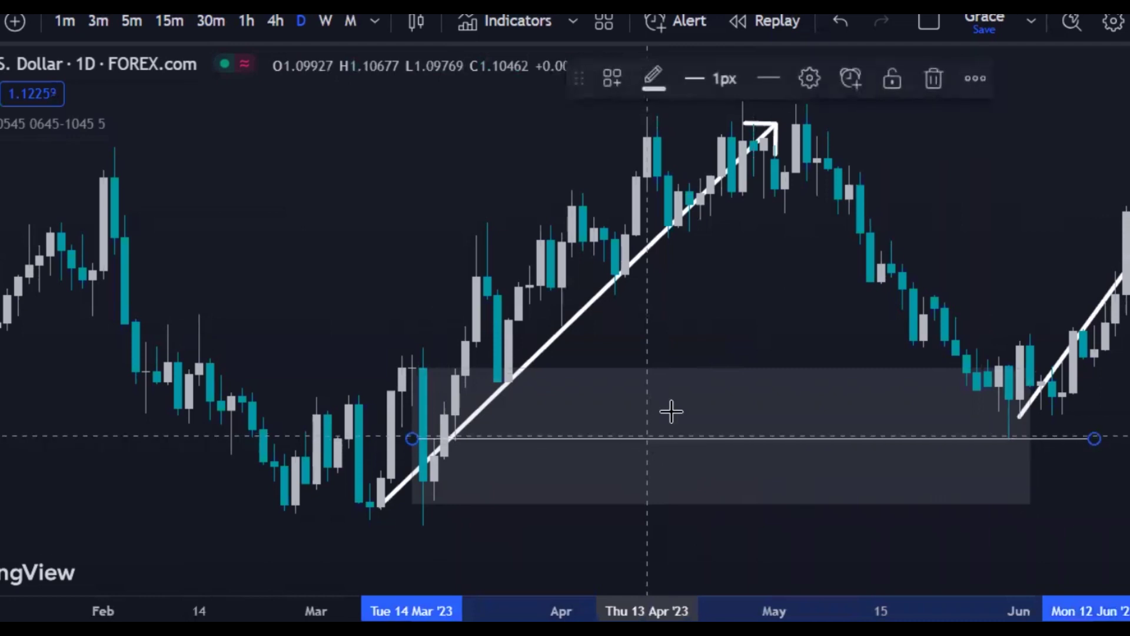
pyautogui.press('Escape')
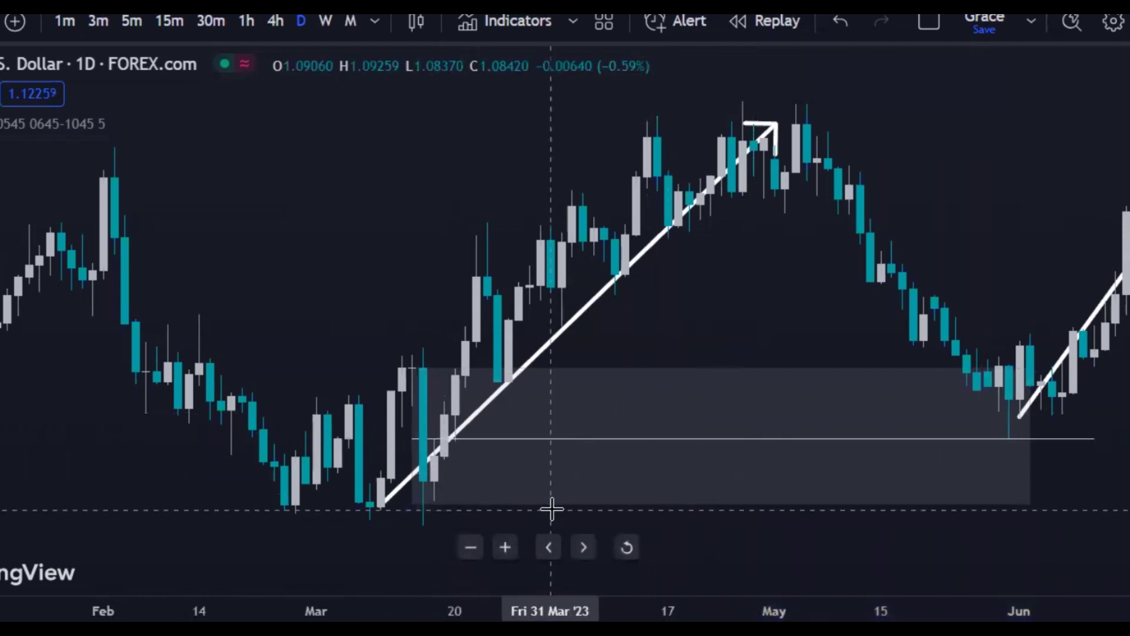
# Step: Delete the grey rectangle and the rising arrow between March and May
pyautogui.click(571, 504)
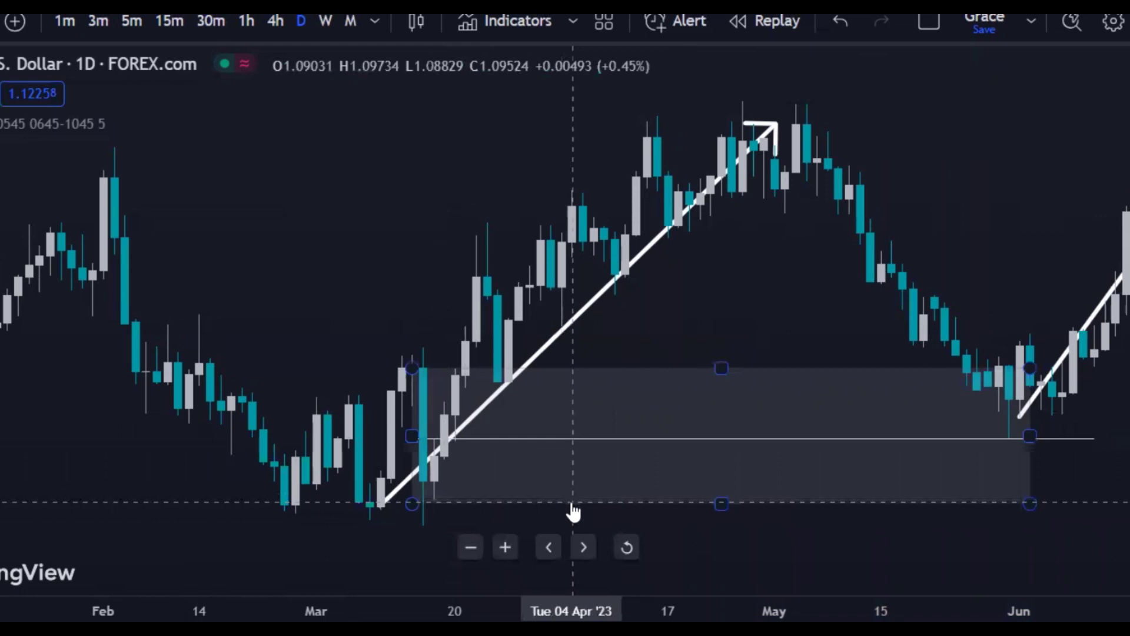
pyautogui.press('Escape')
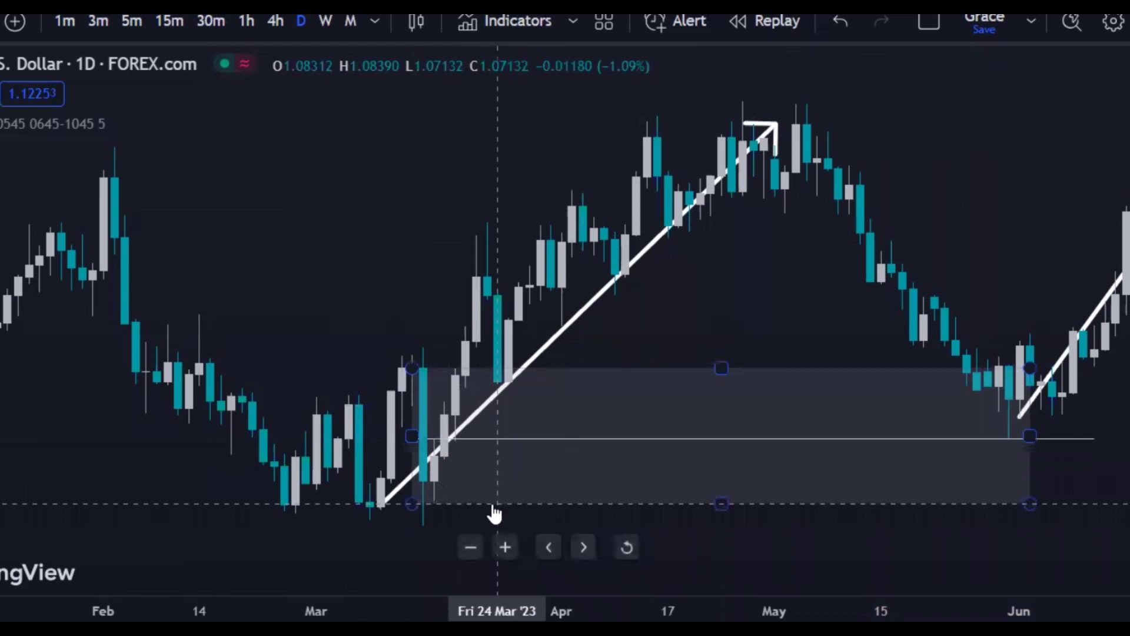
pyautogui.click(681, 379)
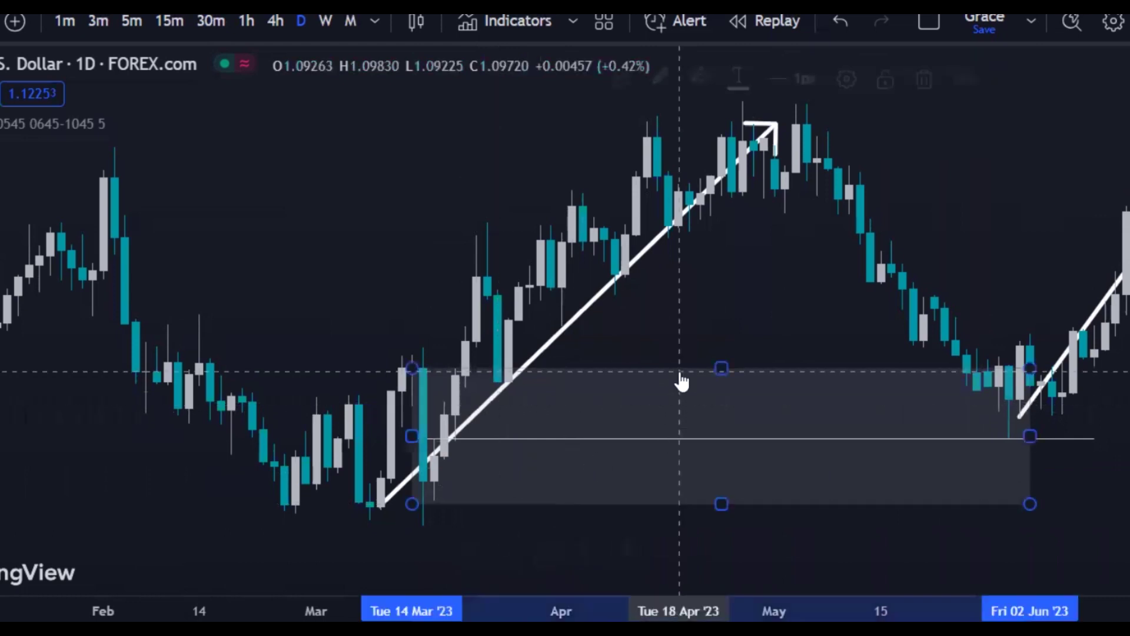
pyautogui.click(931, 80)
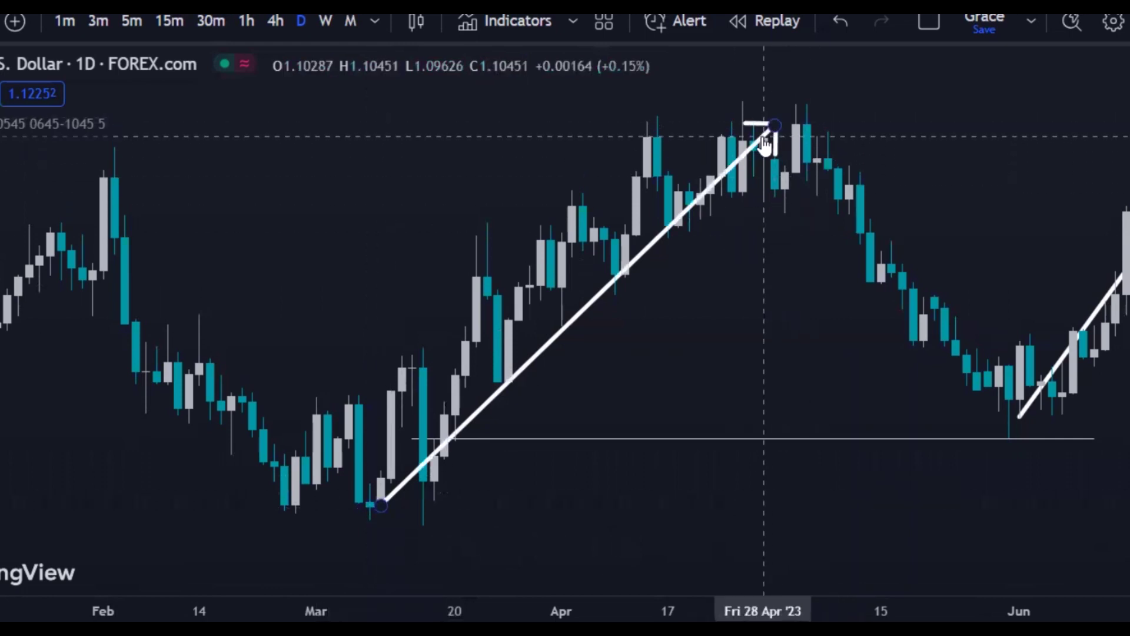
pyautogui.click(774, 123)
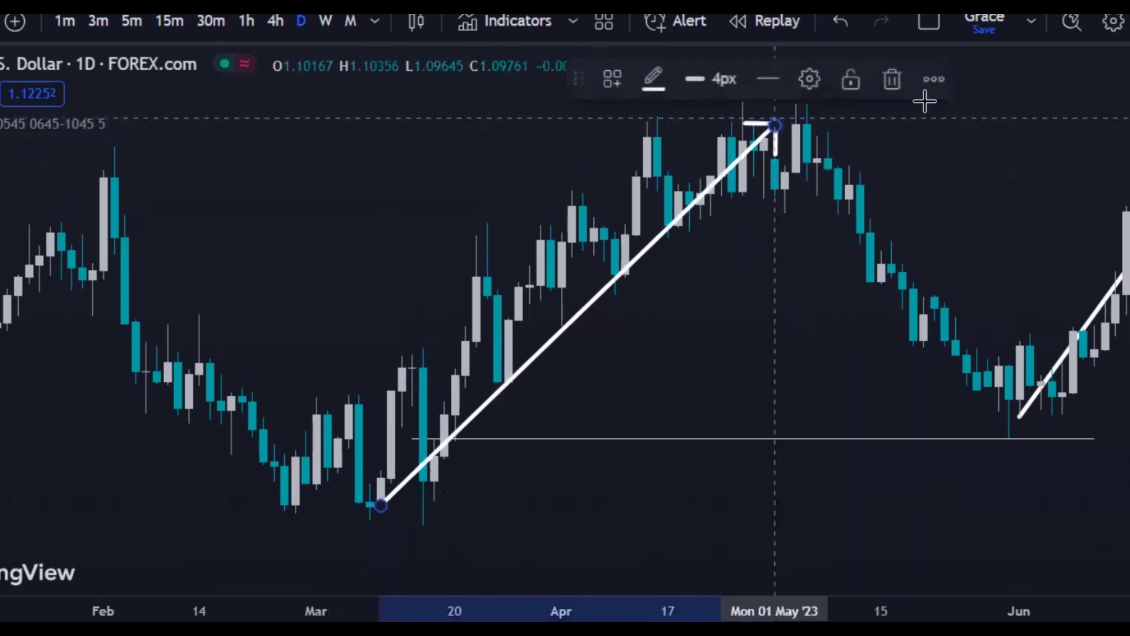
pyautogui.click(894, 80)
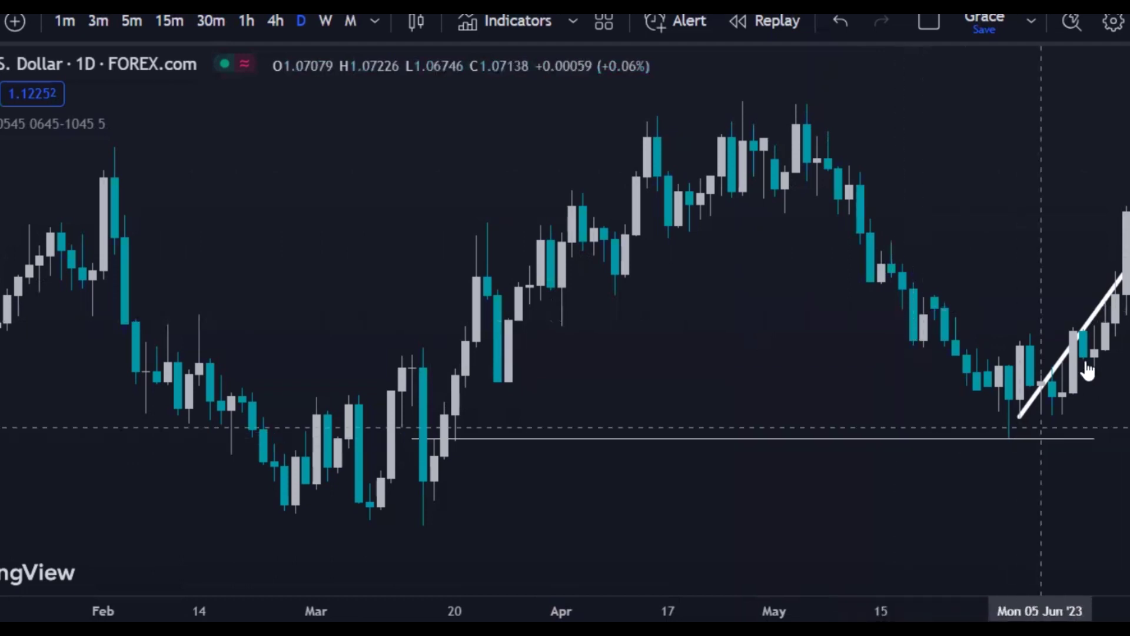
# Step: Draw an arrow path from the 5 January 2023 low up to the early-February high, down to early March and up to 17 April
pyautogui.moveTo(648, 351); pyautogui.dragTo(1050, 278)
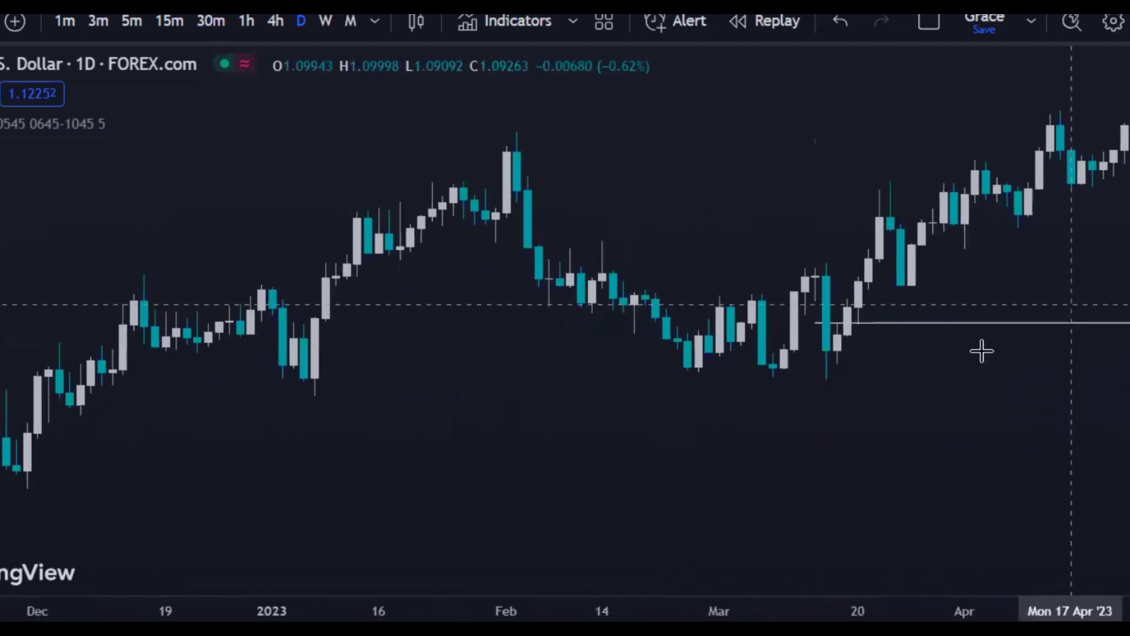
pyautogui.moveTo(304, 376); pyautogui.dragTo(465, 188)
pyautogui.click(517, 155)
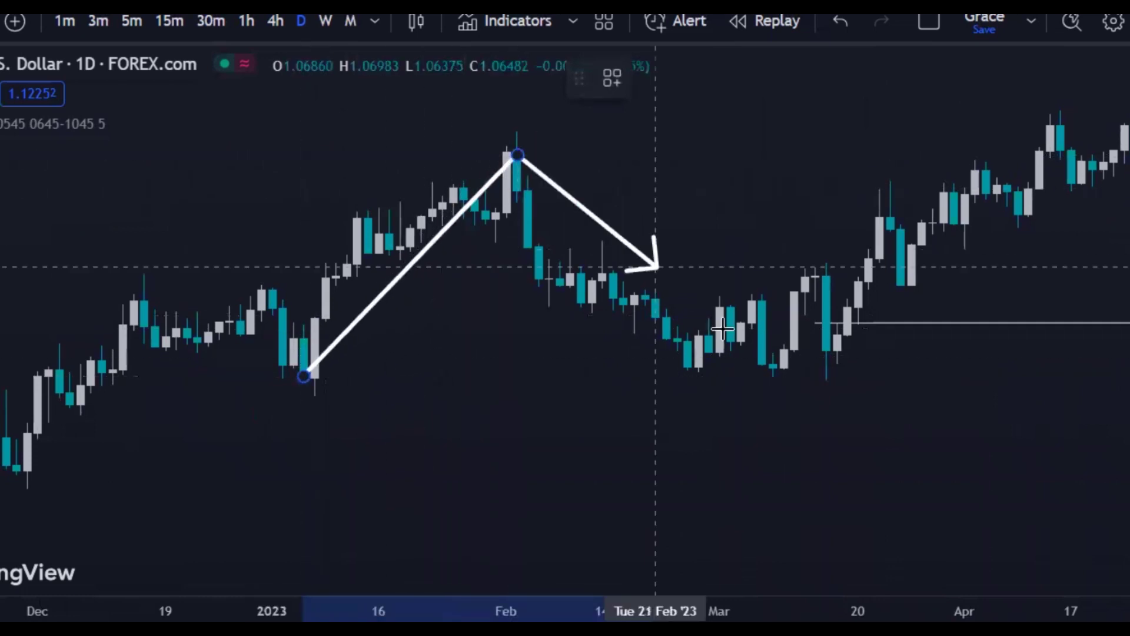
pyautogui.doubleClick(741, 376)
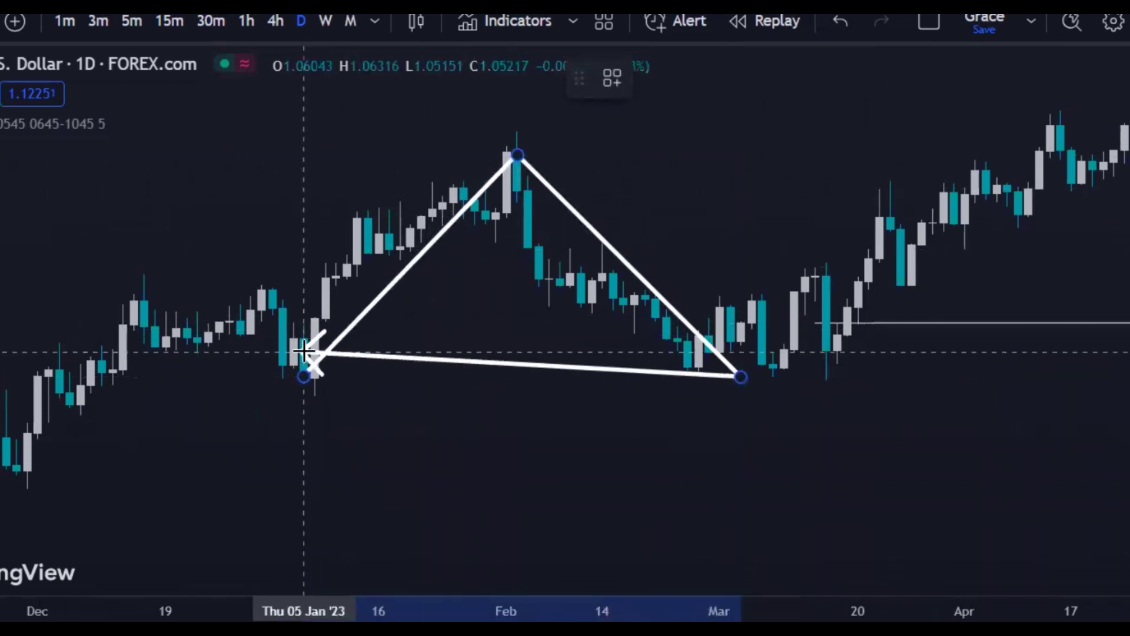
pyautogui.doubleClick(1071, 136)
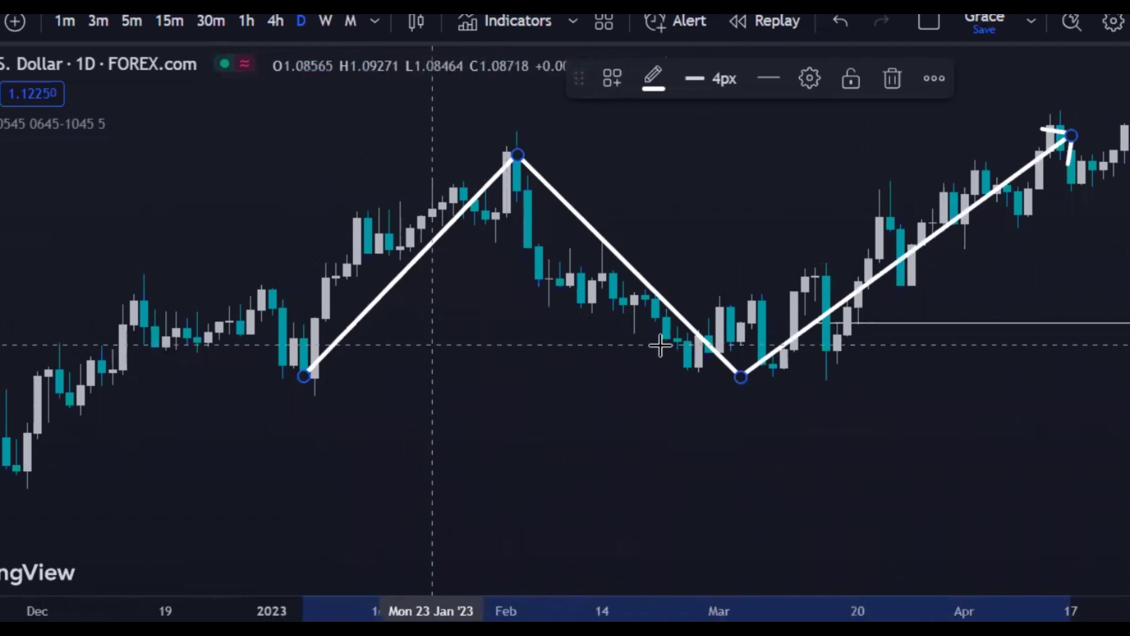
# Step: Remove all drawings from the EURUSD chart
pyautogui.rightClick(543, 487)
pyautogui.moveTo(702, 580)
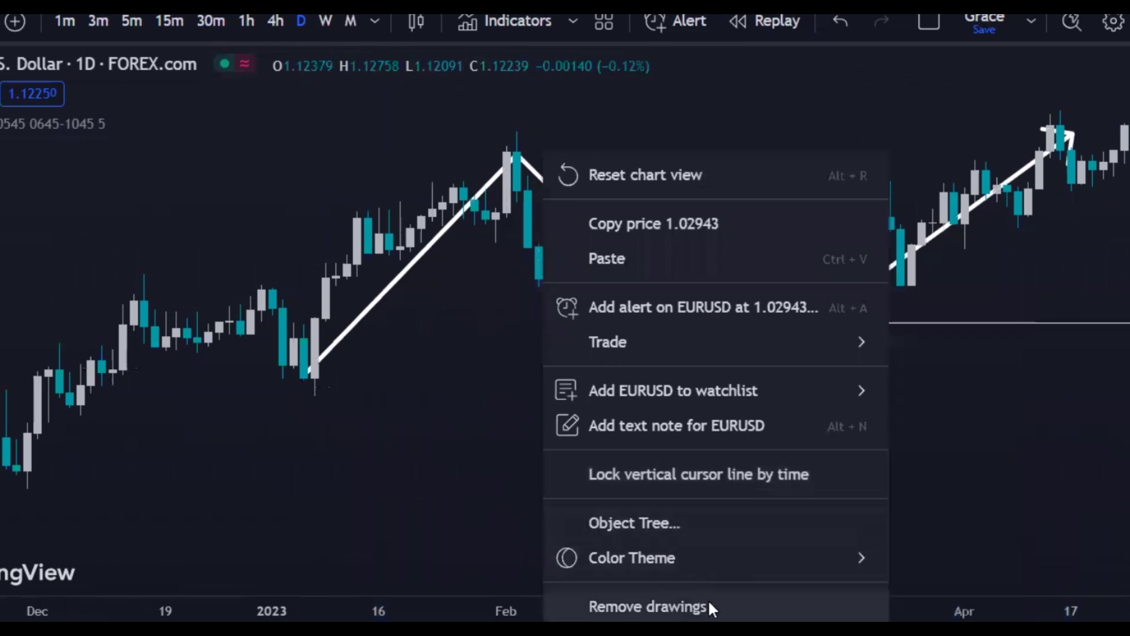
pyautogui.click(707, 599)
# Step: Look at the XAUUSD daily chart, return to EURUSD and examine its daily swings from January to July 2023
pyautogui.moveTo(416, 482); pyautogui.dragTo(23, 482)
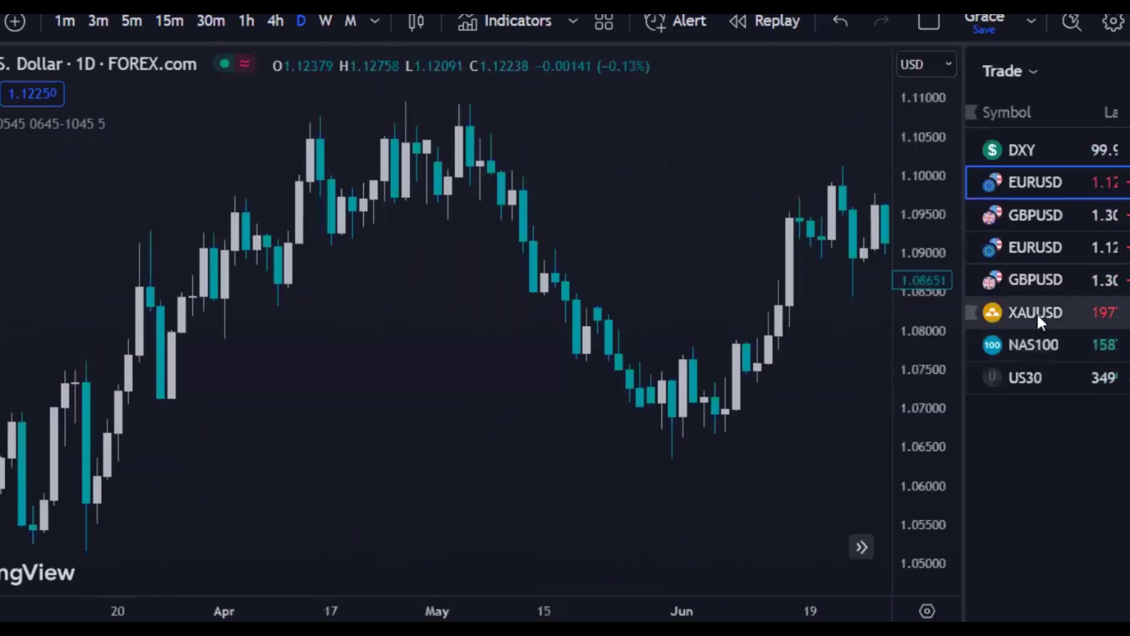
pyautogui.click(1046, 313)
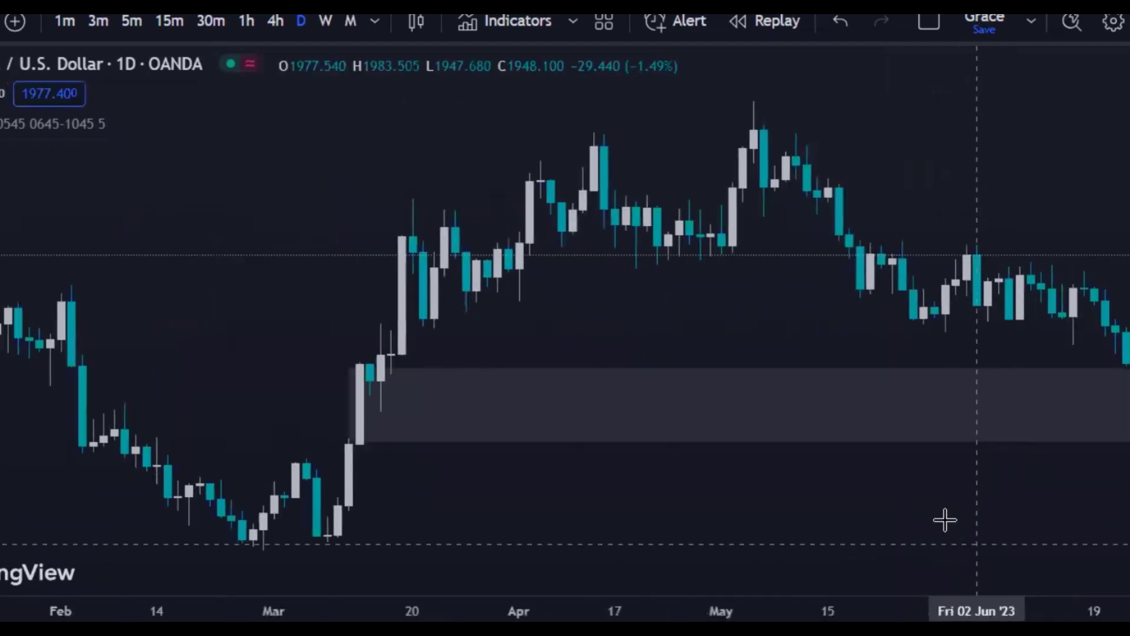
pyautogui.scroll(-5, 963, 585)
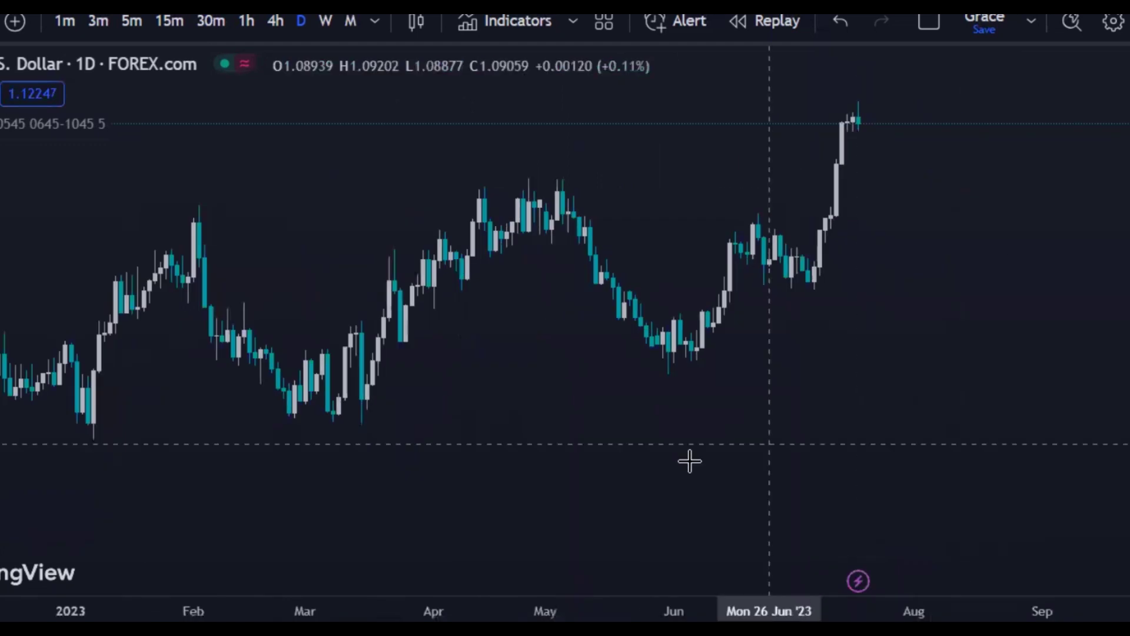
pyautogui.scroll(3, 423, 465)
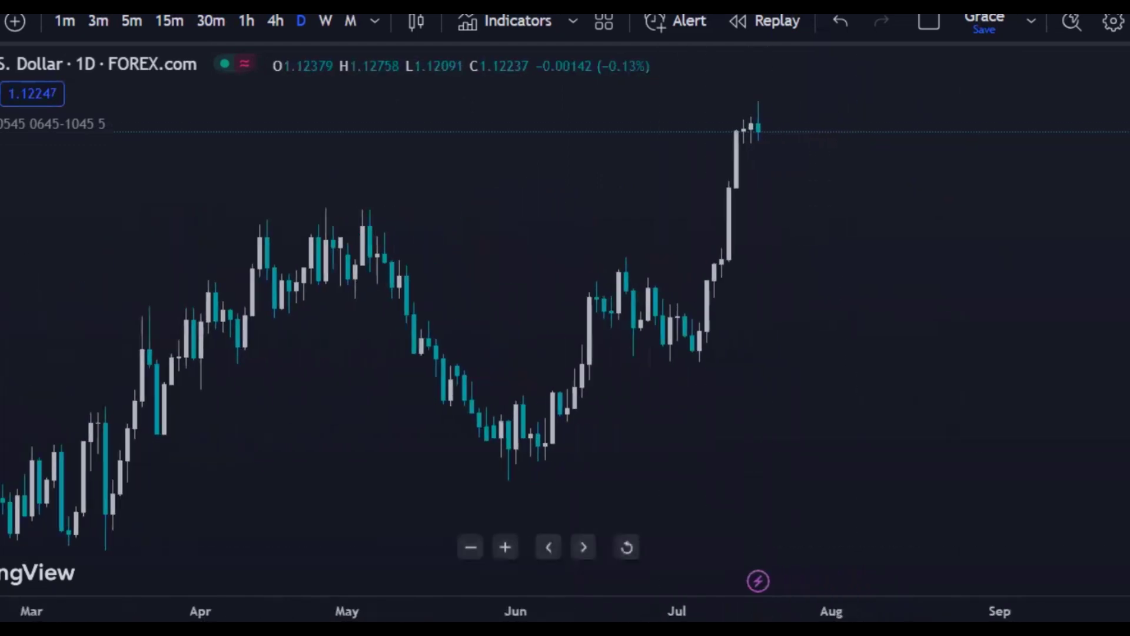
pyautogui.moveTo(392, 443); pyautogui.dragTo(677, 433)
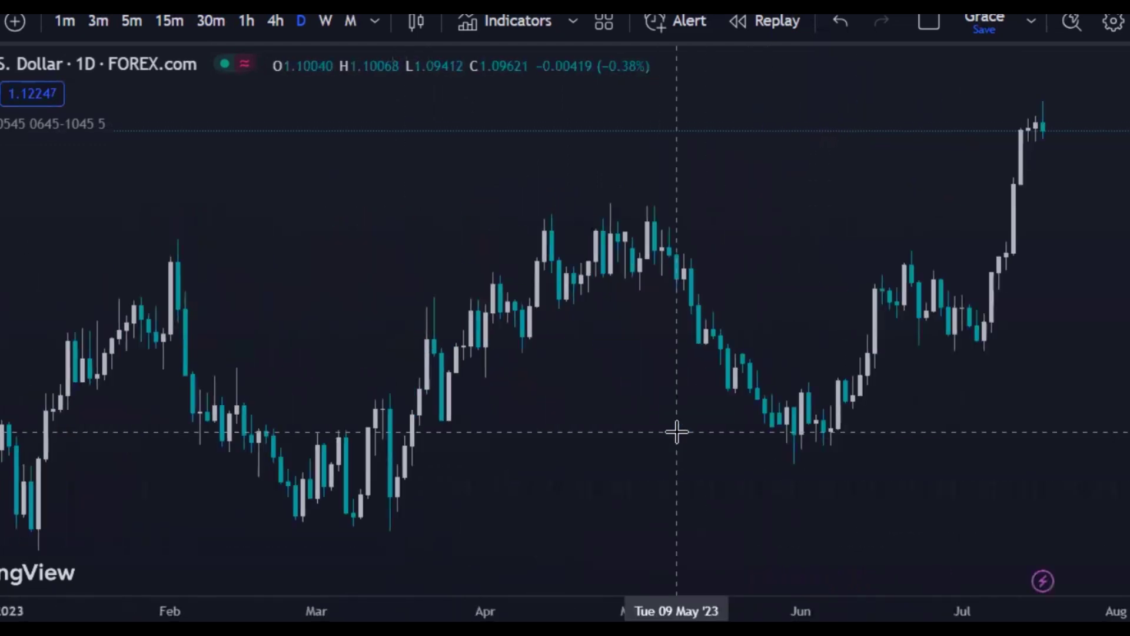